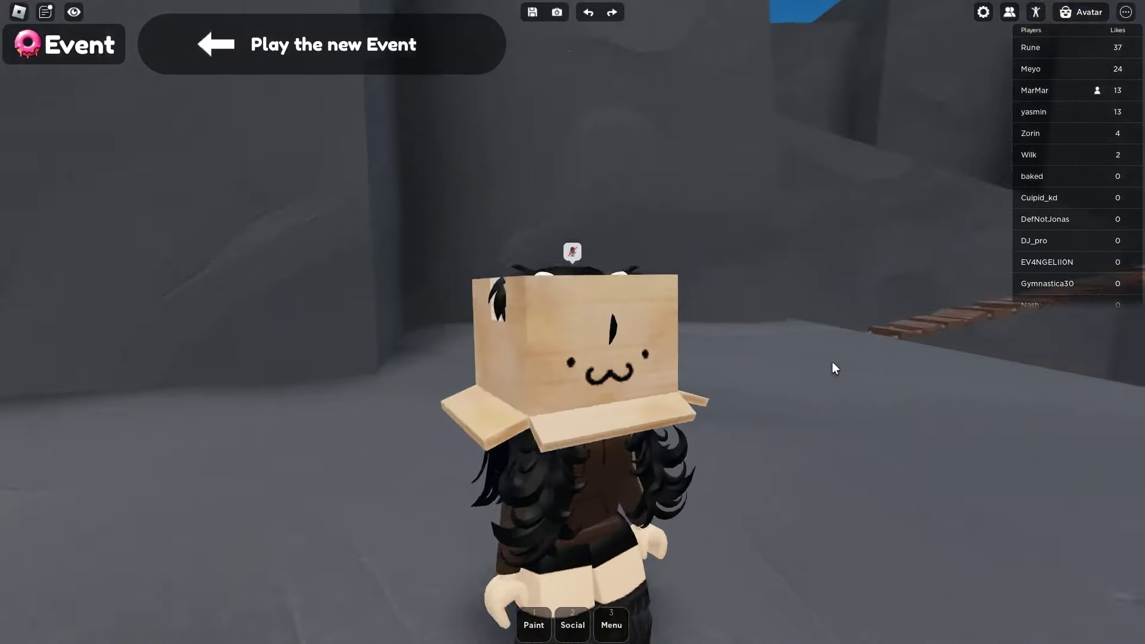
- Walk and turn the box-headed avatar around the grey floor, then lie down
key("d")
scroll(832, 368, "up", 2)
scroll(832, 367, "up", 1)
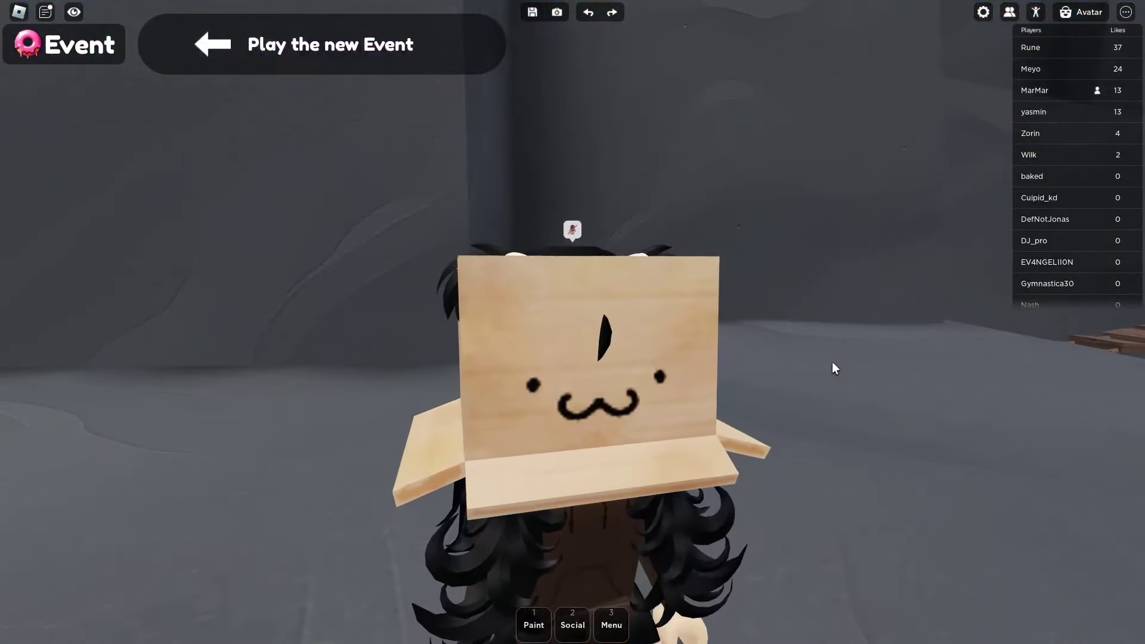
key("a")
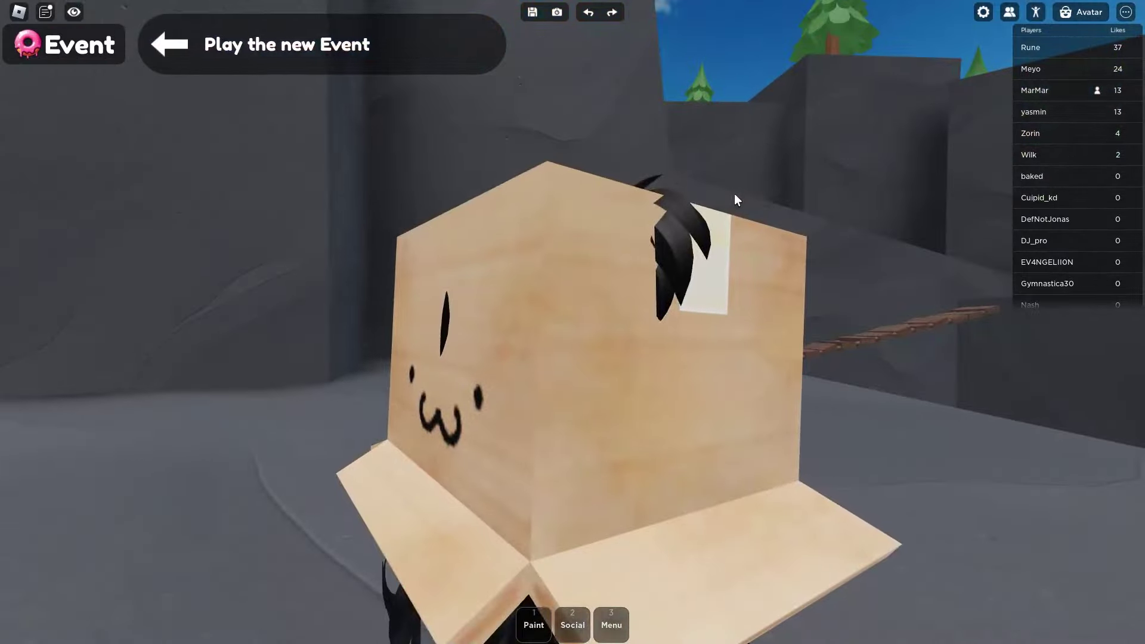
key("s")
scroll(734, 194, "up", 3)
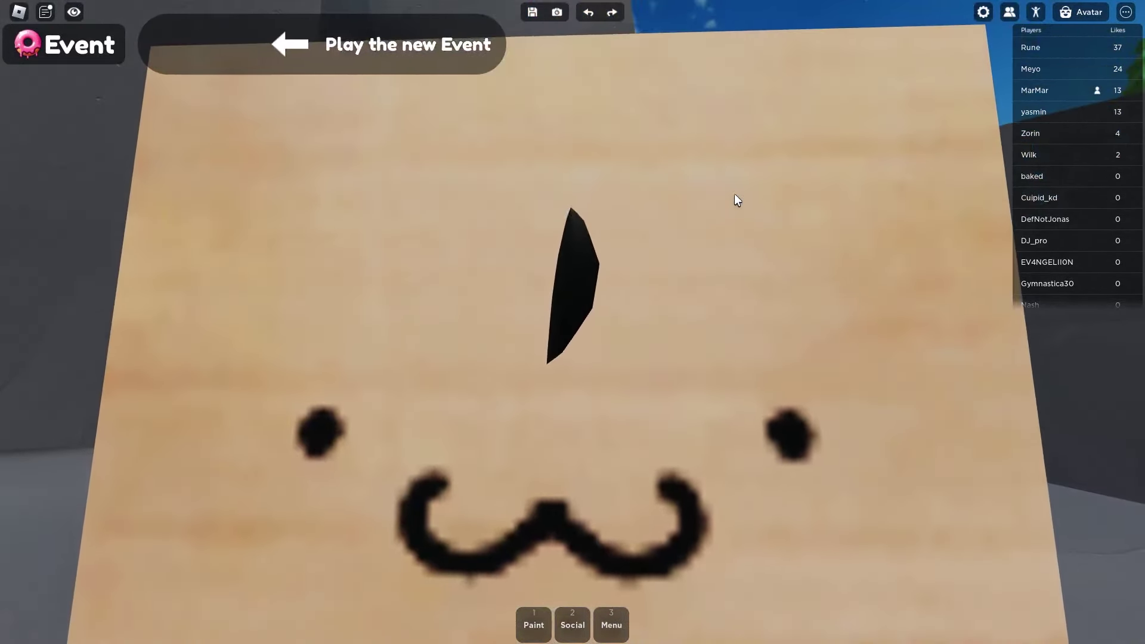
key("w")
scroll(734, 199, "down", 4)
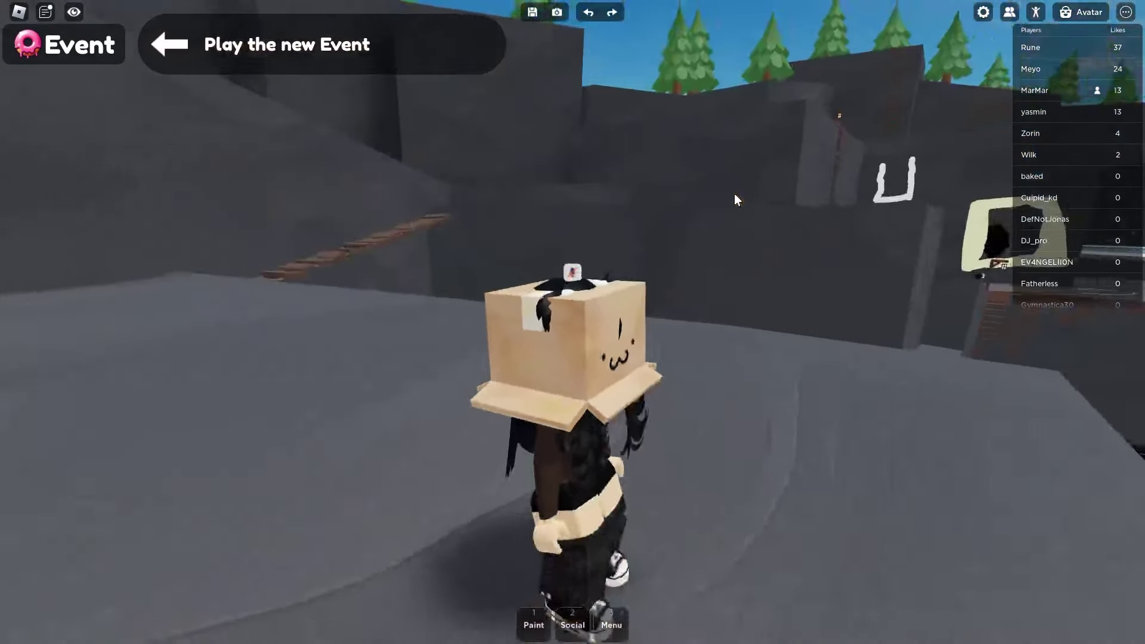
key("a")
key("w")
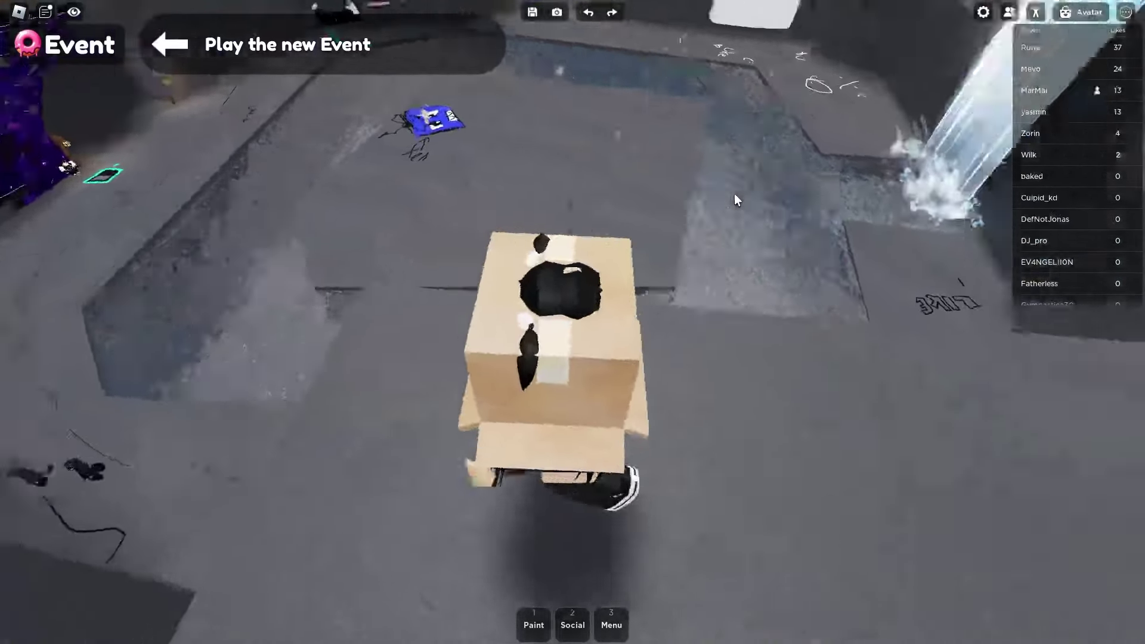
key("d")
scroll(735, 194, "up", 3)
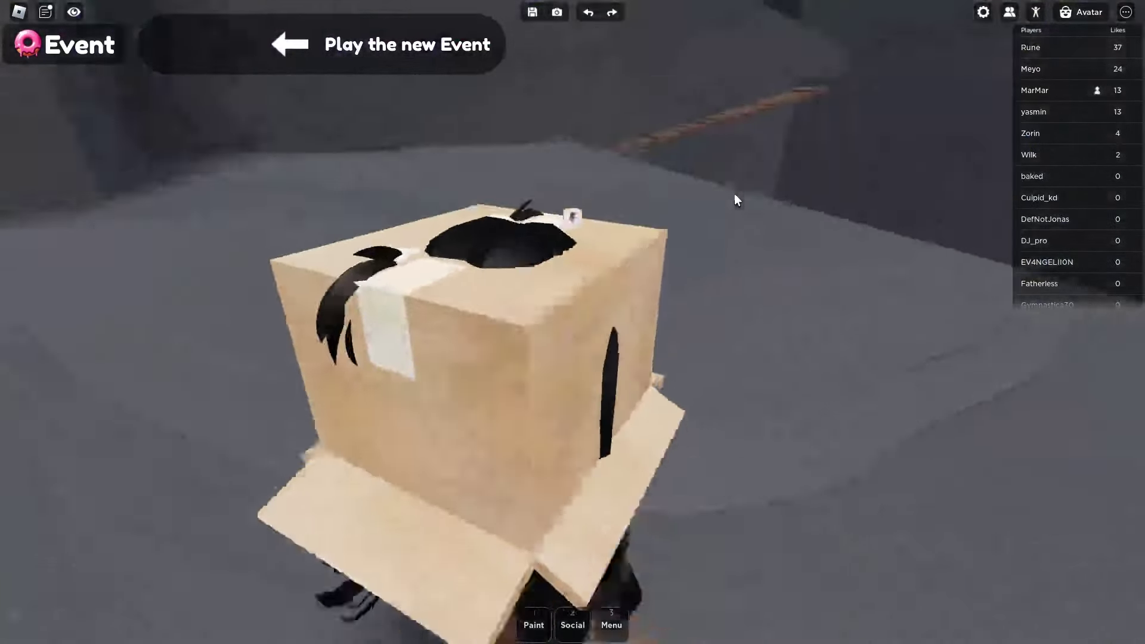
key("w")
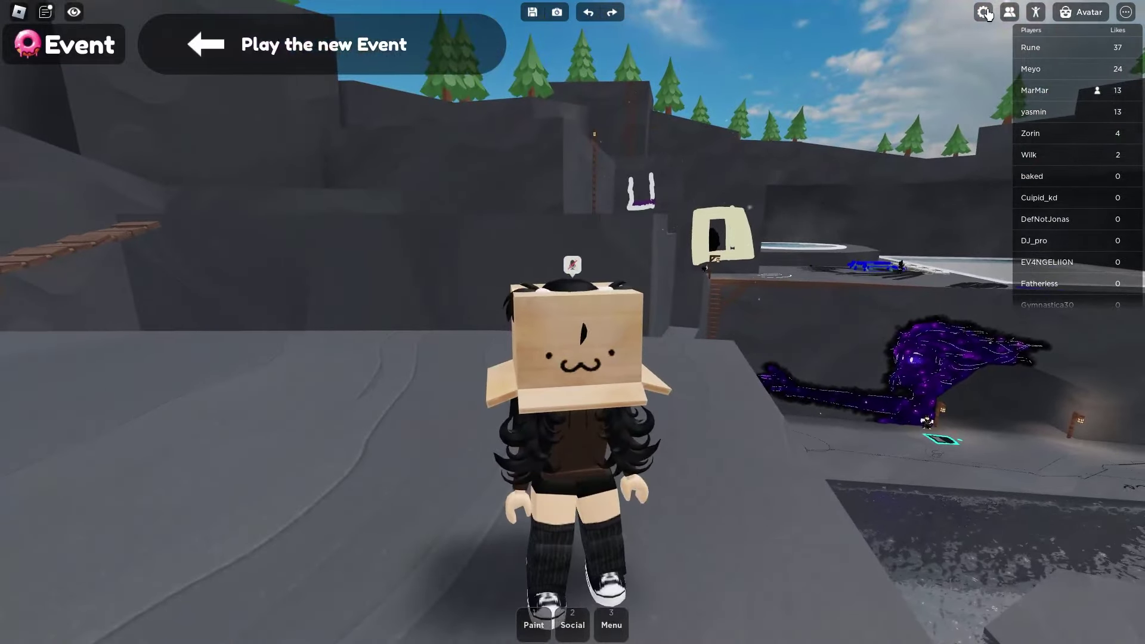
- Set transparency to Normal in Lag Settings, close the panel, and walk into the water toward the goth avatar
left_click(982, 14)
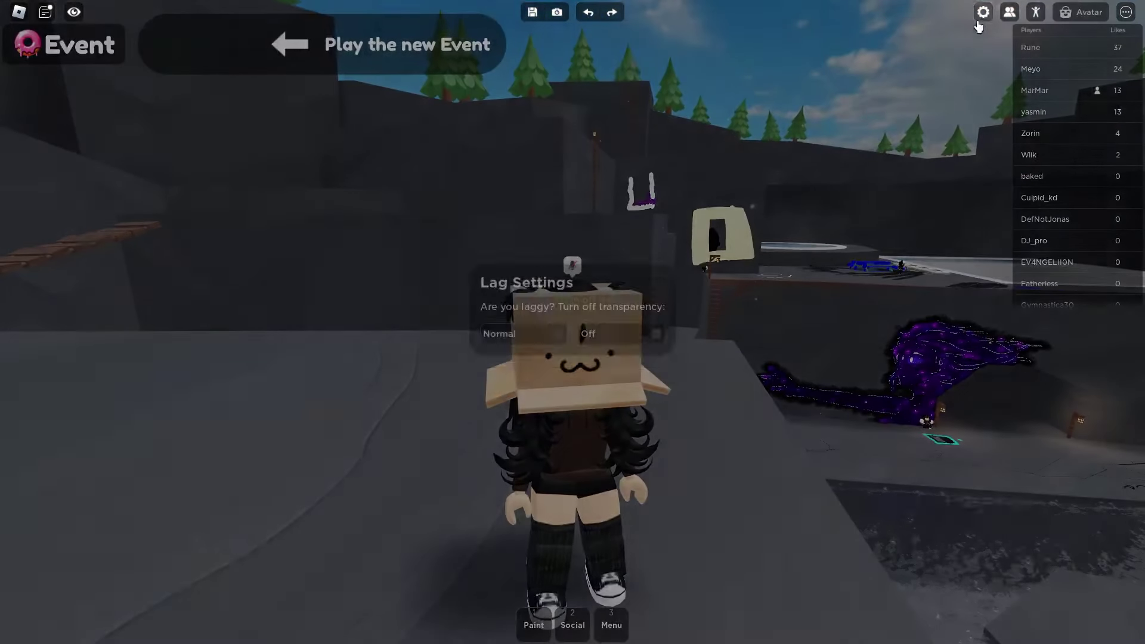
left_click(855, 233)
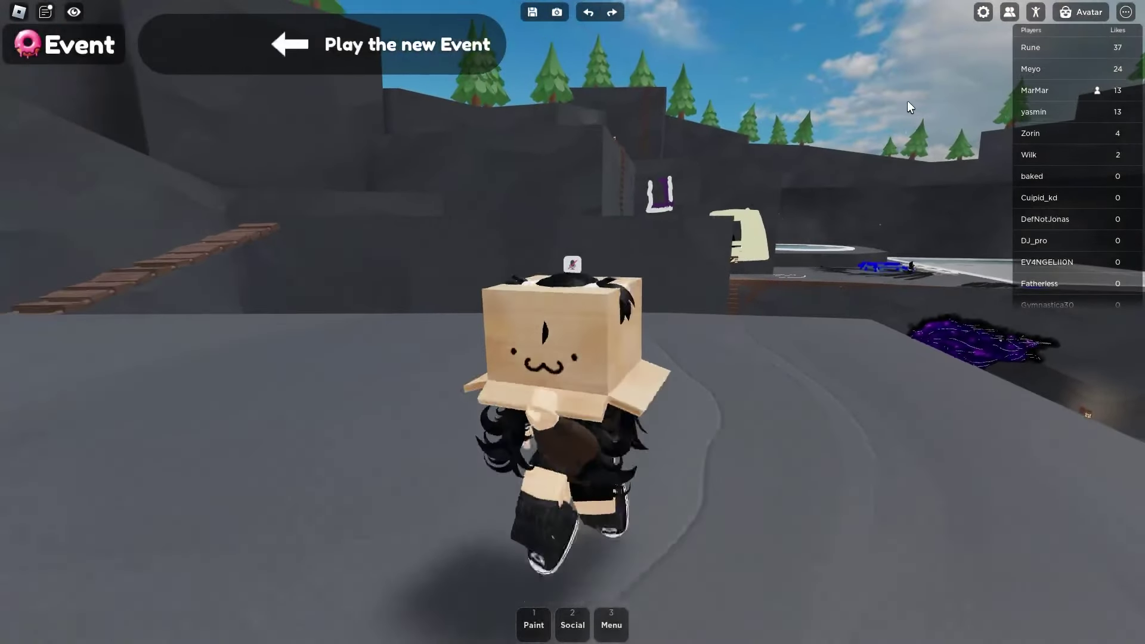
key("w")
left_click(983, 16)
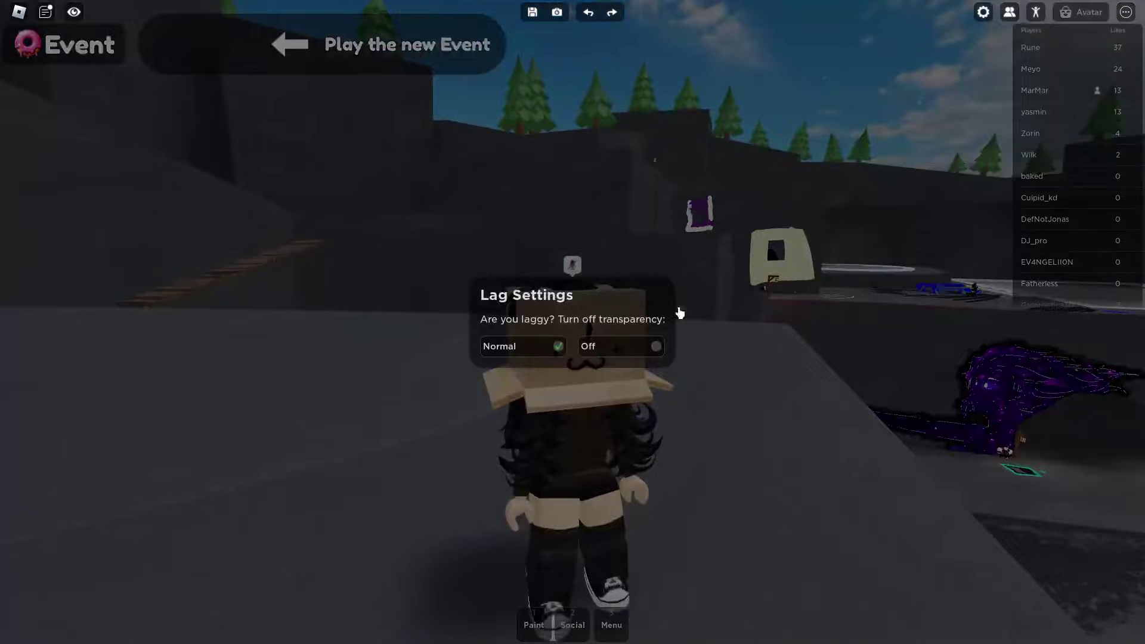
left_click(758, 295)
key("w")
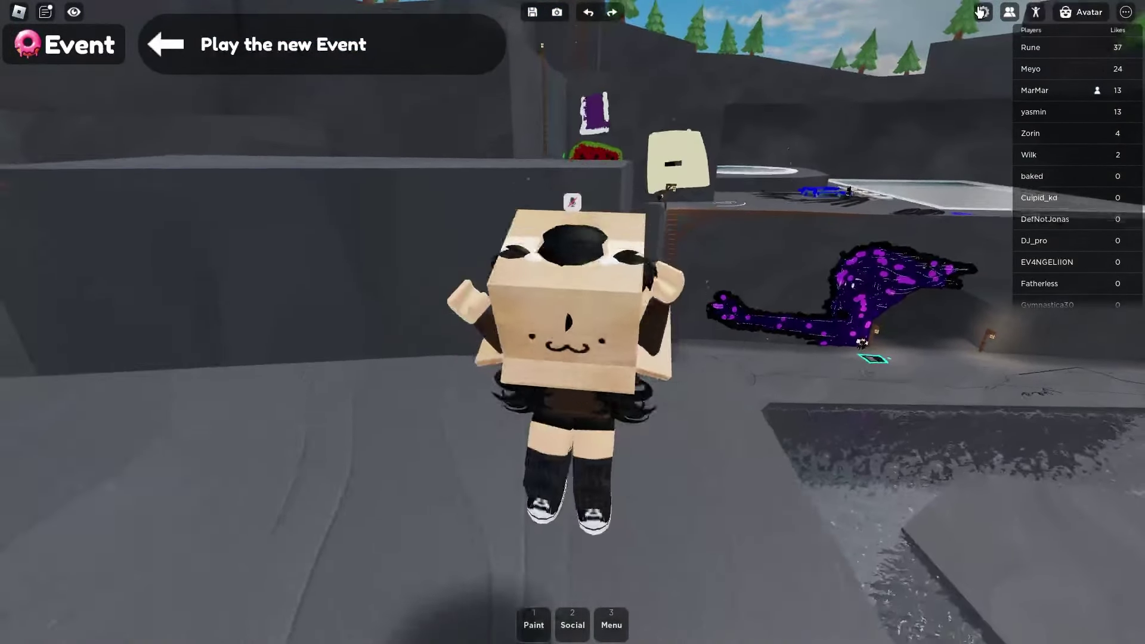
left_click(985, 12)
key("w")
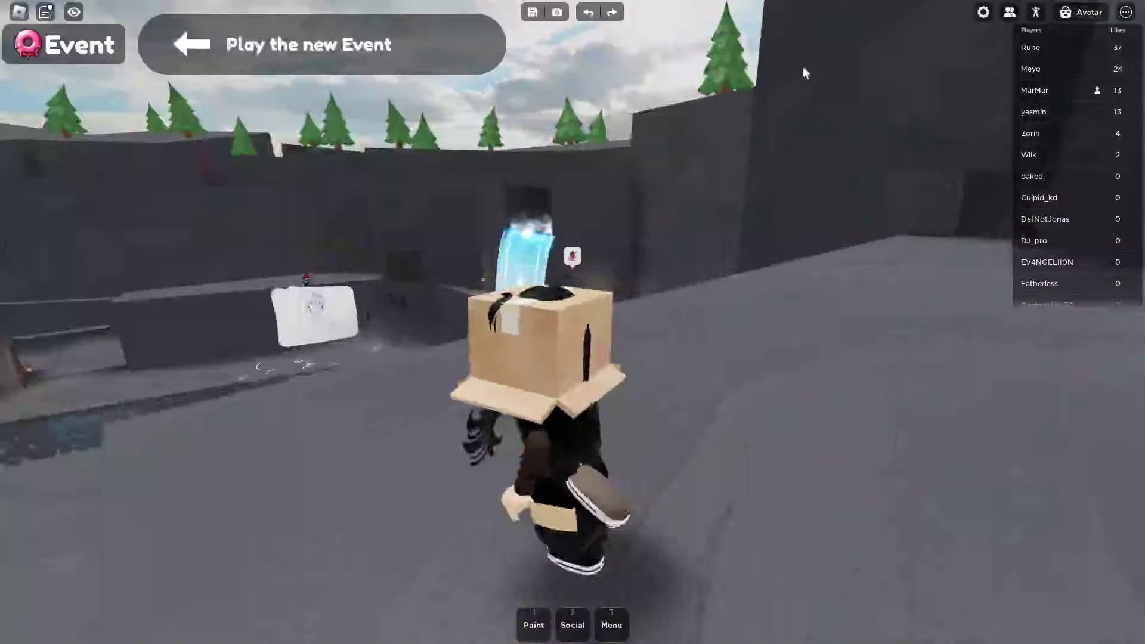
left_click(637, 351)
left_click(812, 230)
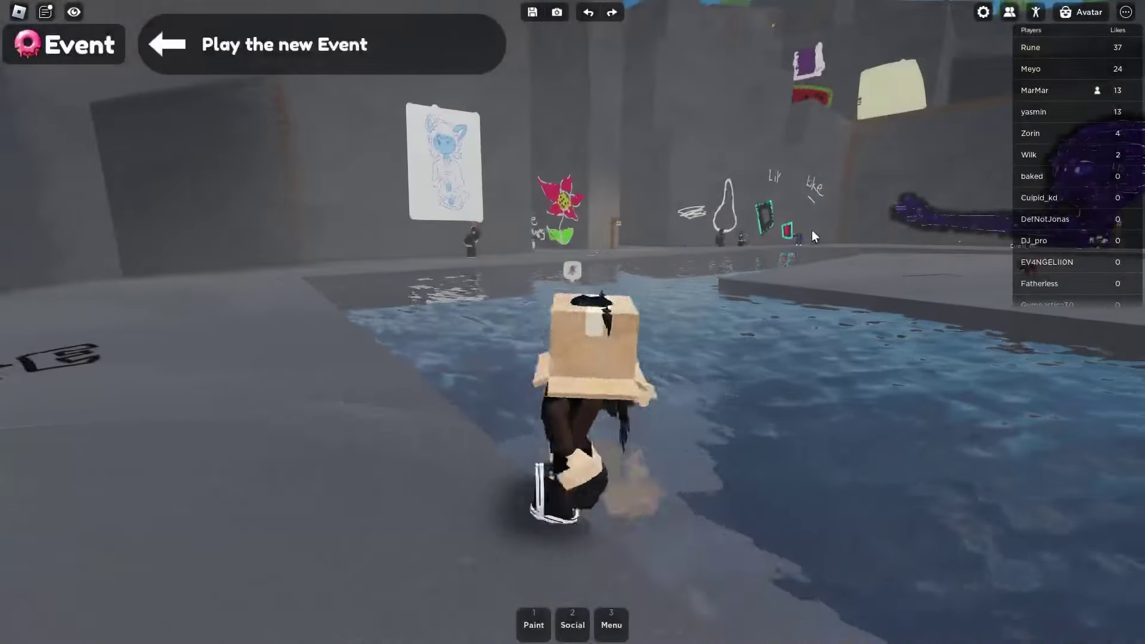
key("w")
key("w")
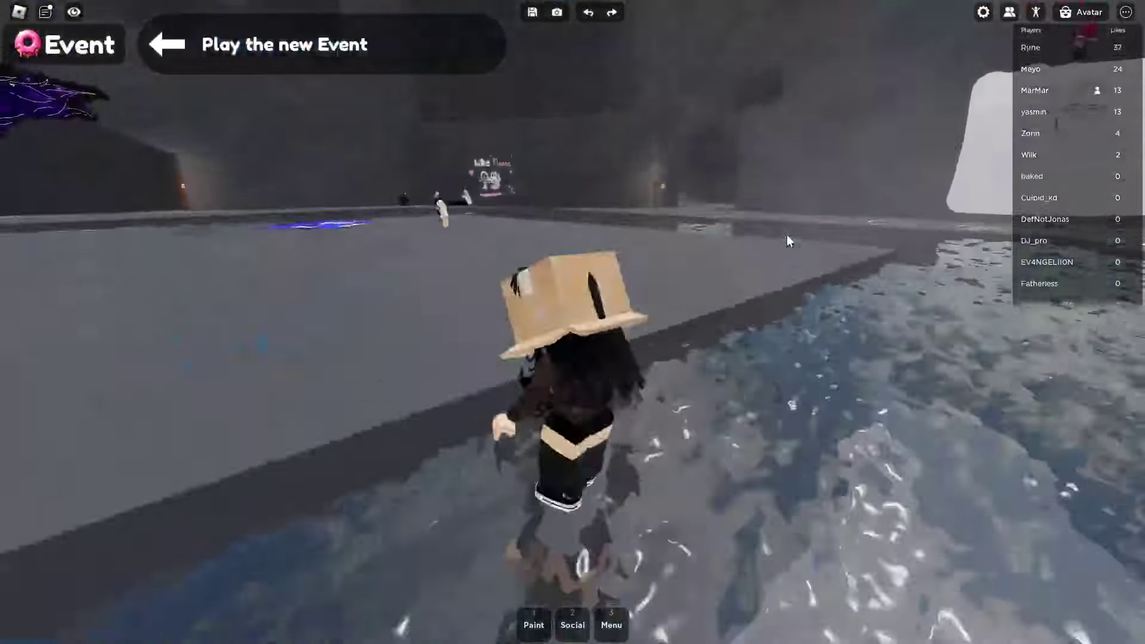
key("w")
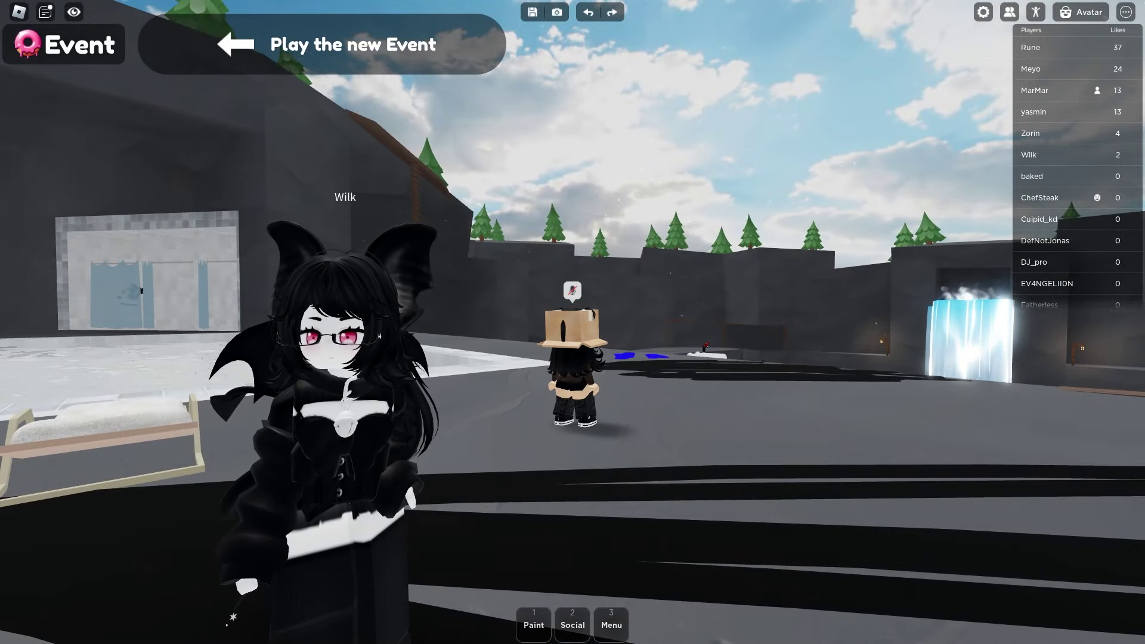
- Snip a screenshot of the bat-eared goth girl avatar as a drawing reference
key("super+shift+s")
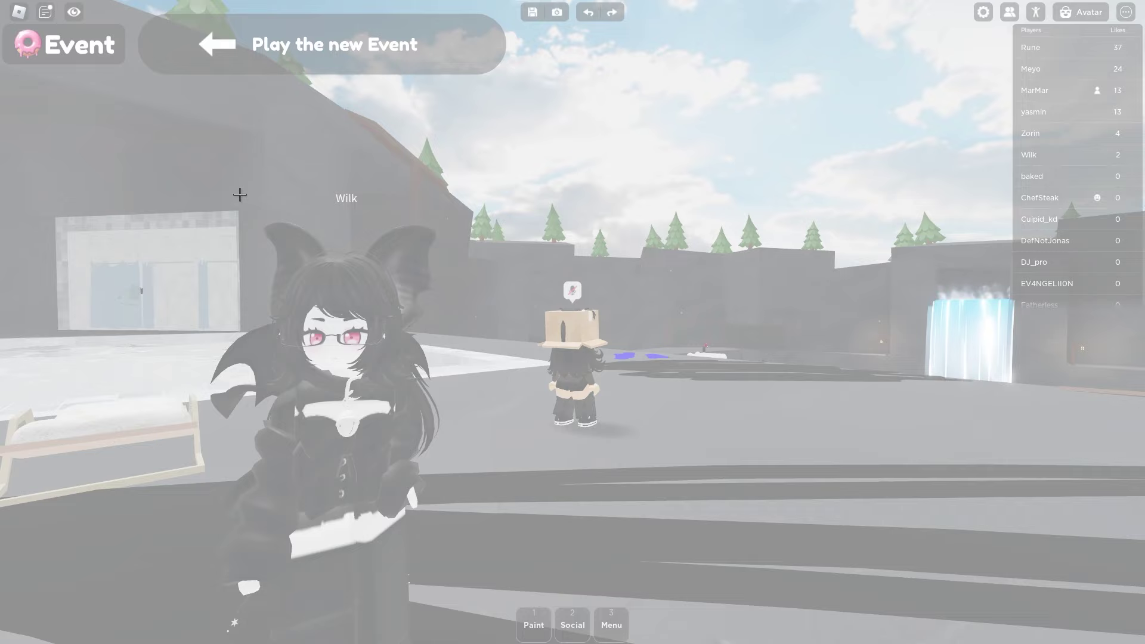
left_click_drag(325, 343, 452, 632)
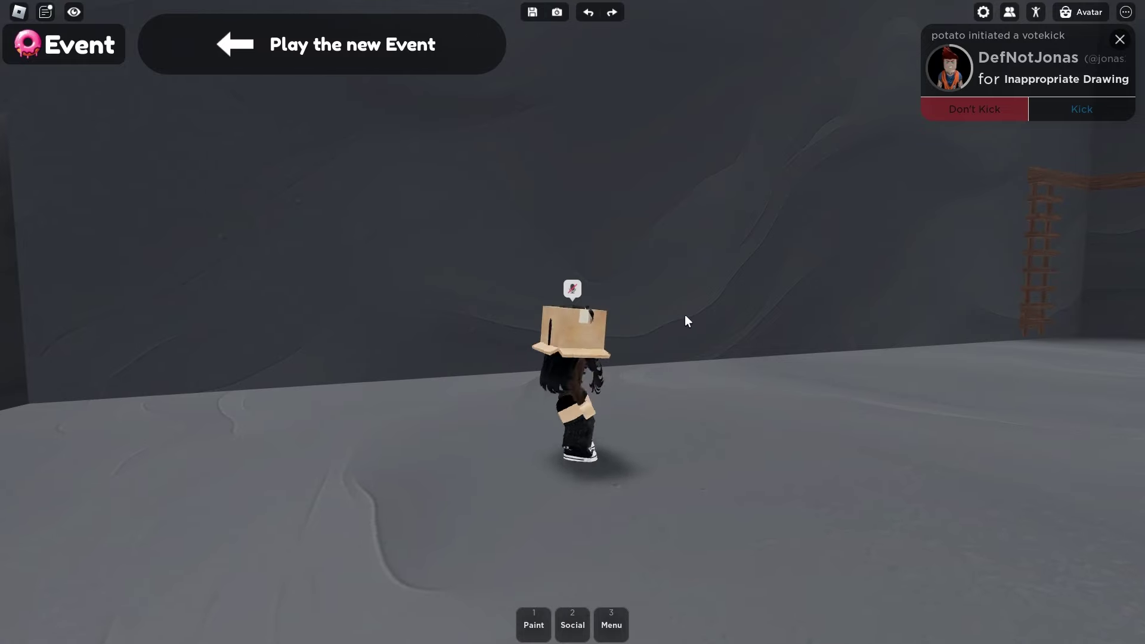
- Draw the collar pendant and chest lines in black, then switch to the eraser
key("1")
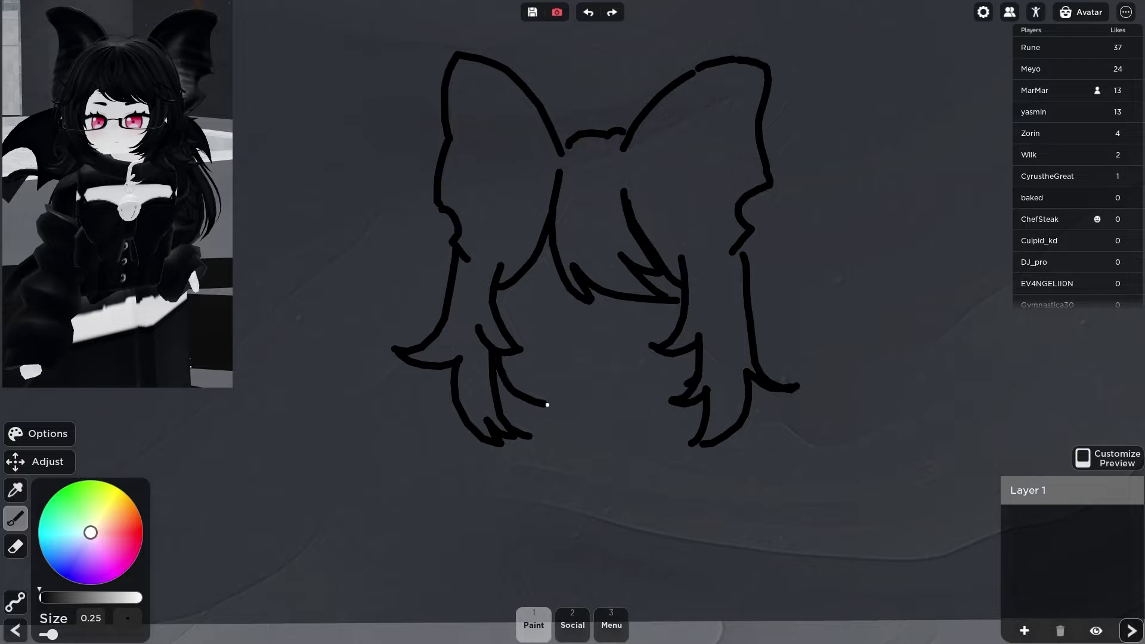
scroll(548, 404, "down", 5)
scroll(639, 331, "up", 3)
scroll(736, 325, "up", 3)
scroll(573, 350, "up", 3)
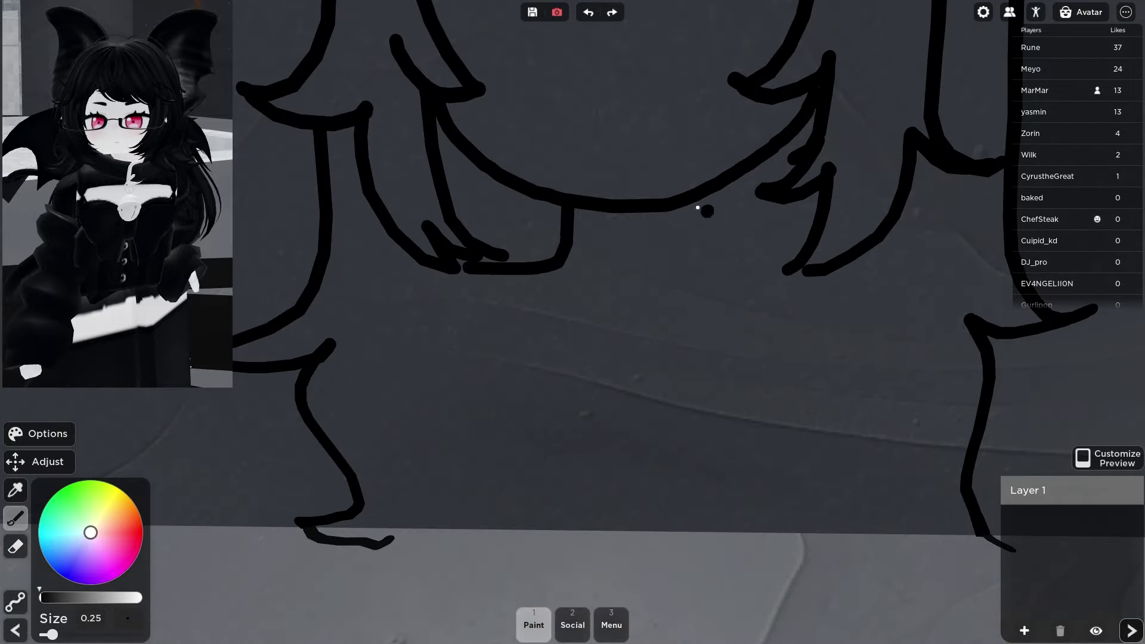
mouse_move(633, 354)
left_mouse_down()
mouse_move(567, 356)
mouse_move(636, 408)
mouse_move(806, 401)
left_mouse_up()
left_click_drag(572, 452, 728, 414)
scroll(742, 402, "down", 3)
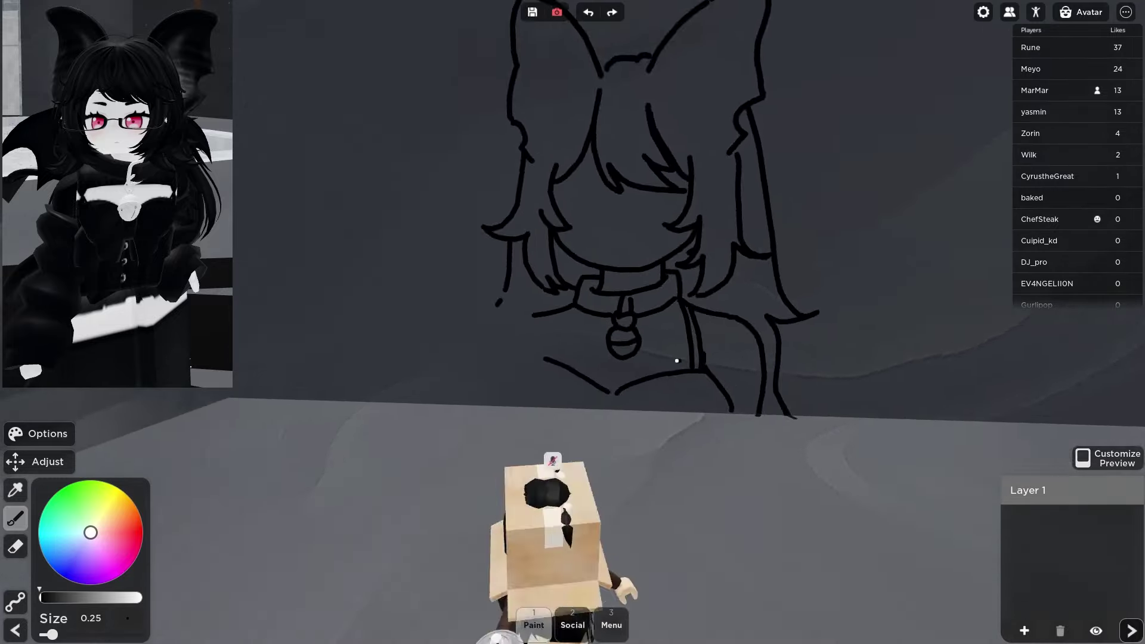
scroll(603, 369, "up", 3)
left_click_drag(609, 309, 603, 368)
scroll(535, 508, "down", 3)
scroll(749, 388, "up", 3)
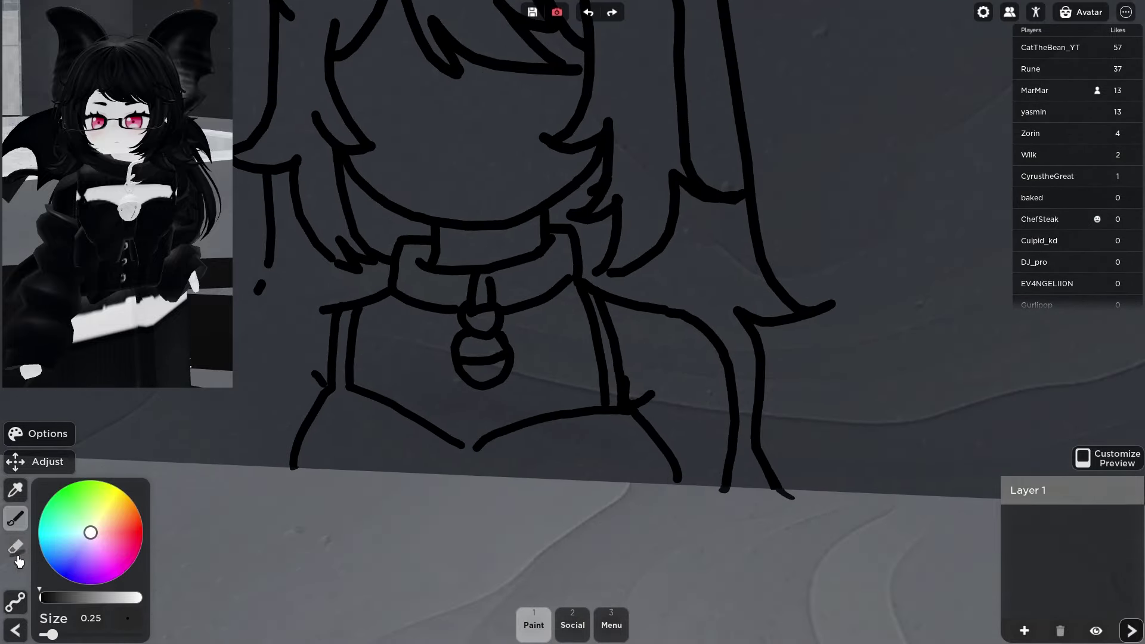
key("e")
scroll(600, 365, "down", 2)
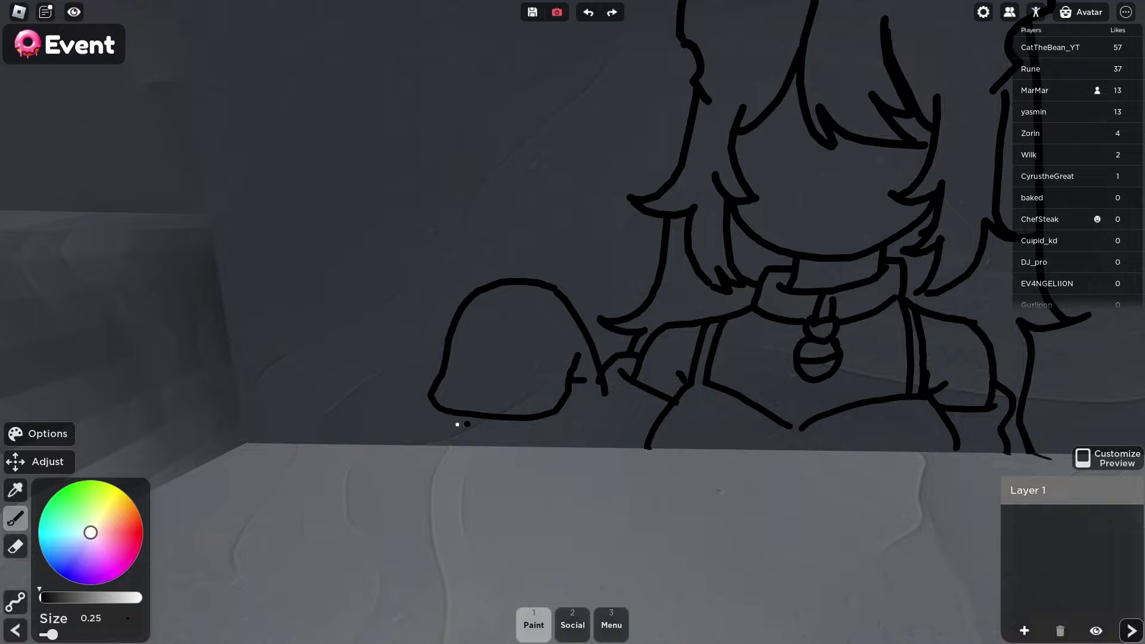
scroll(603, 450, "down", 2)
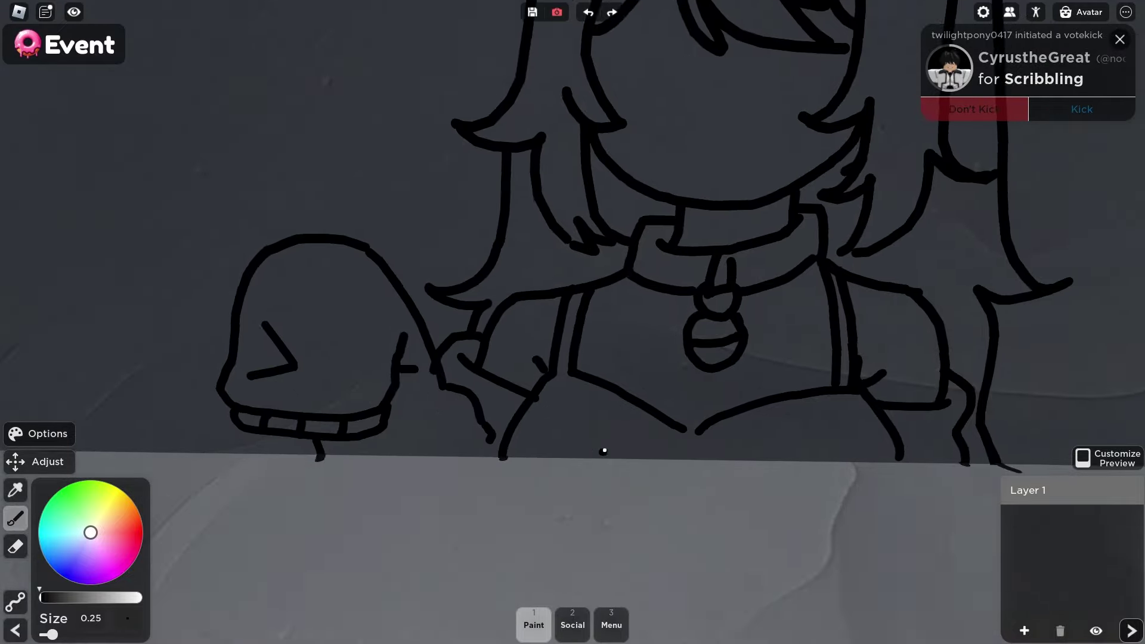
scroll(751, 361, "down", 3)
scroll(549, 362, "up", 4)
key("Tab")
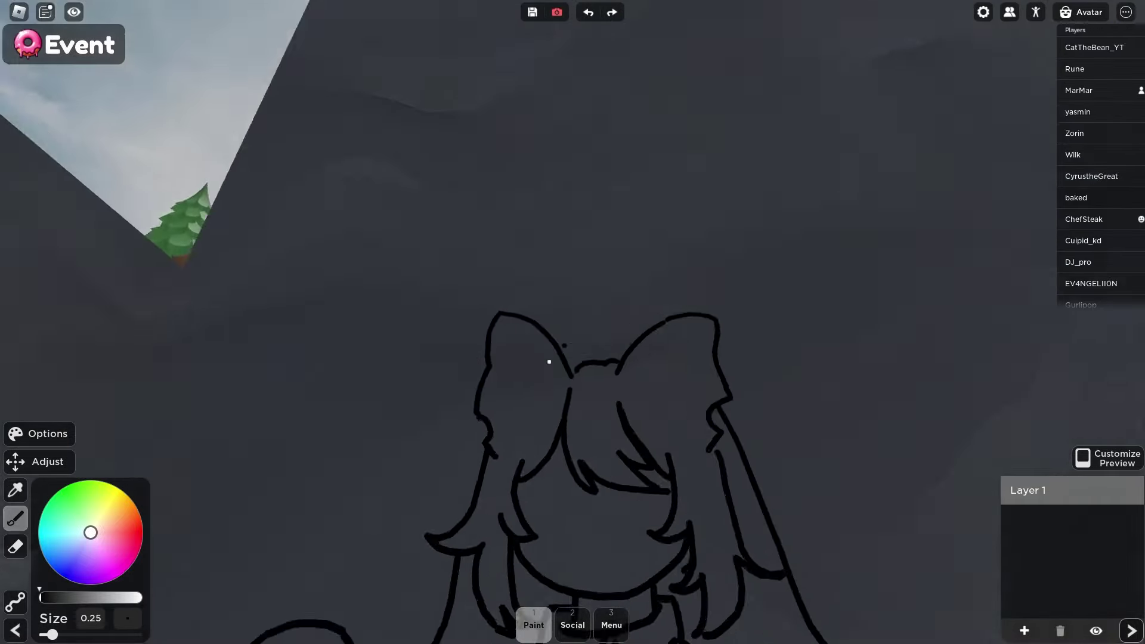
scroll(548, 362, "down", 3)
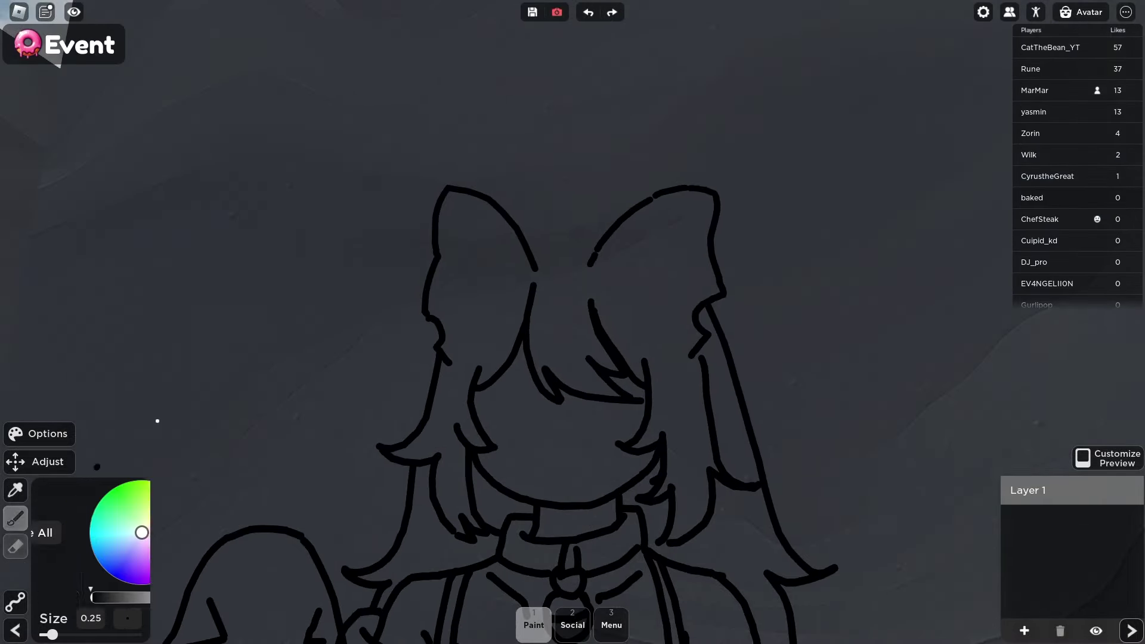
scroll(536, 242, "up", 5)
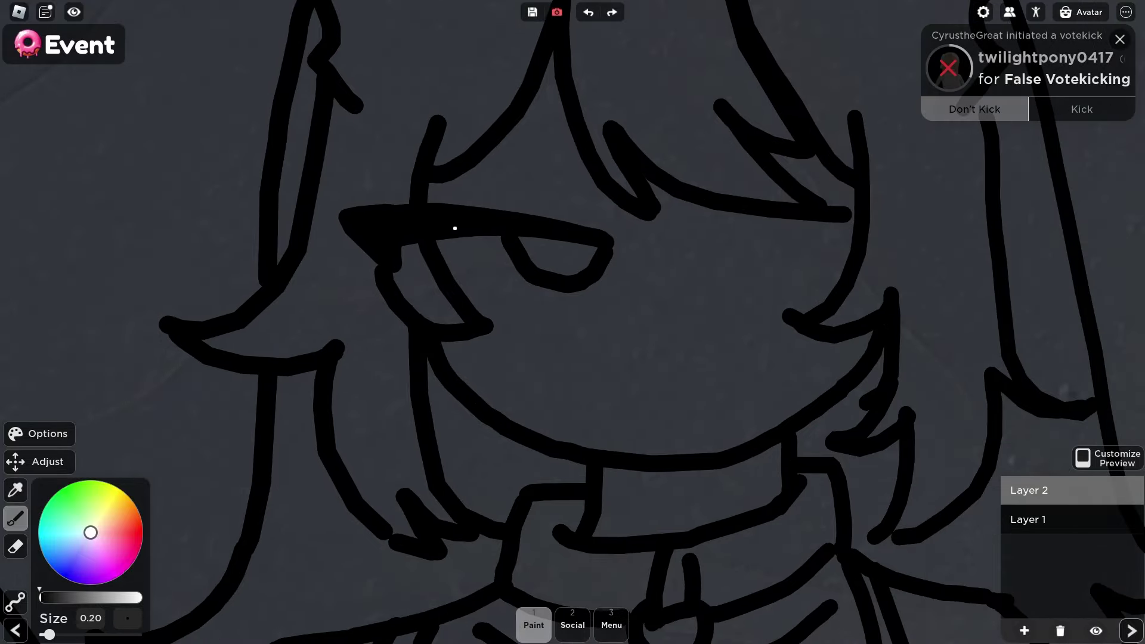
scroll(455, 224, "down", 3)
- With a thinner brush add the nose dot, mouth line and a new curve on the right eye
key("Tab")
scroll(284, 413, "up", 4)
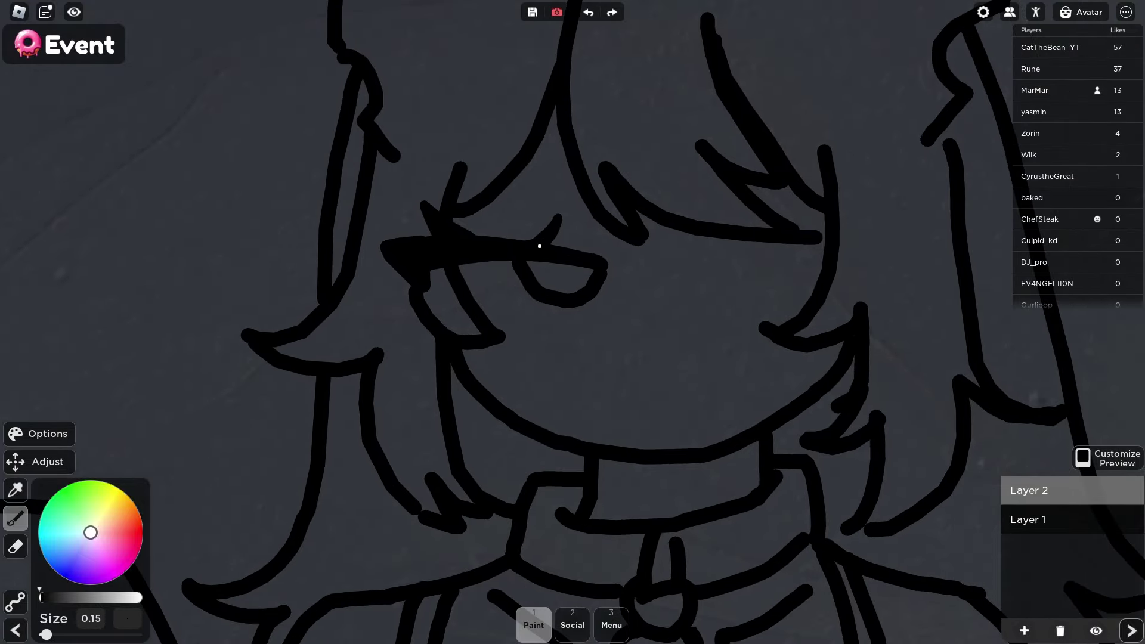
scroll(539, 246, "down", 3)
scroll(631, 310, "up", 4)
left_click(503, 379)
left_click_drag(467, 408, 590, 407)
scroll(499, 405, "down", 1)
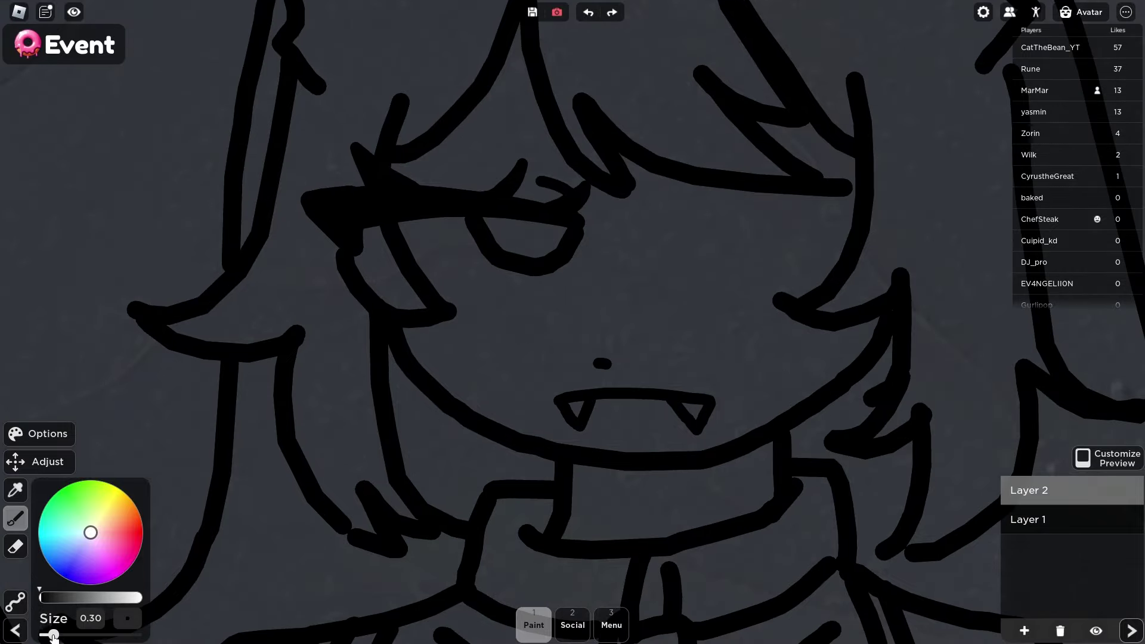
scroll(537, 313, "down", 2)
scroll(626, 268, "up", 3)
left_click_drag(573, 234, 766, 208)
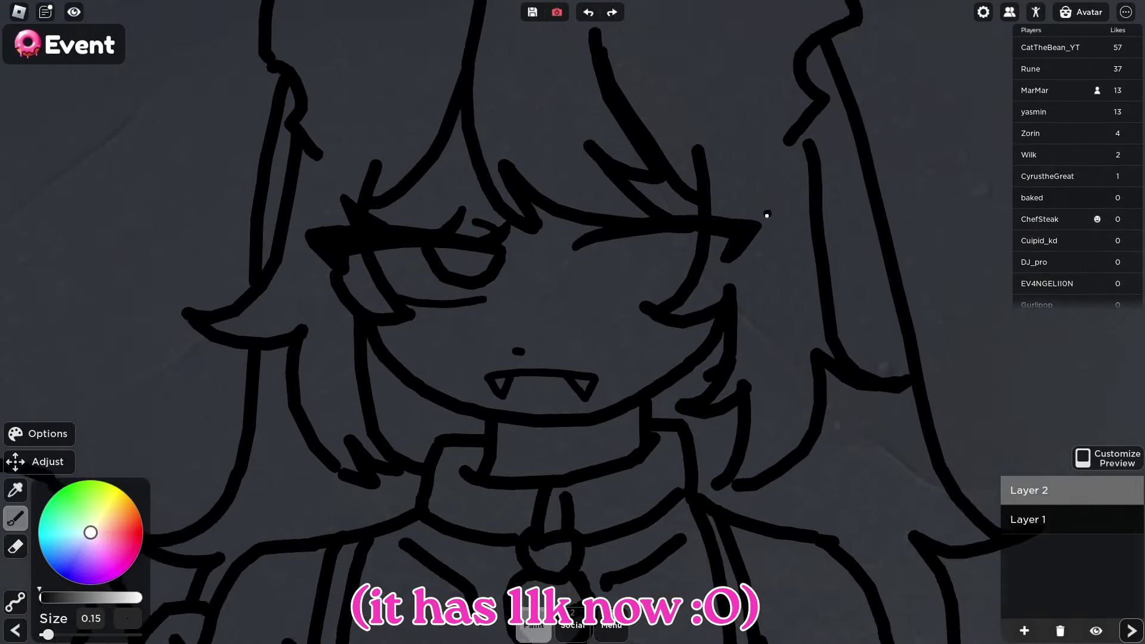
scroll(568, 320, "up", 1)
left_click_drag(46, 634, 52, 636)
scroll(685, 299, "down", 3)
scroll(711, 261, "up", 3)
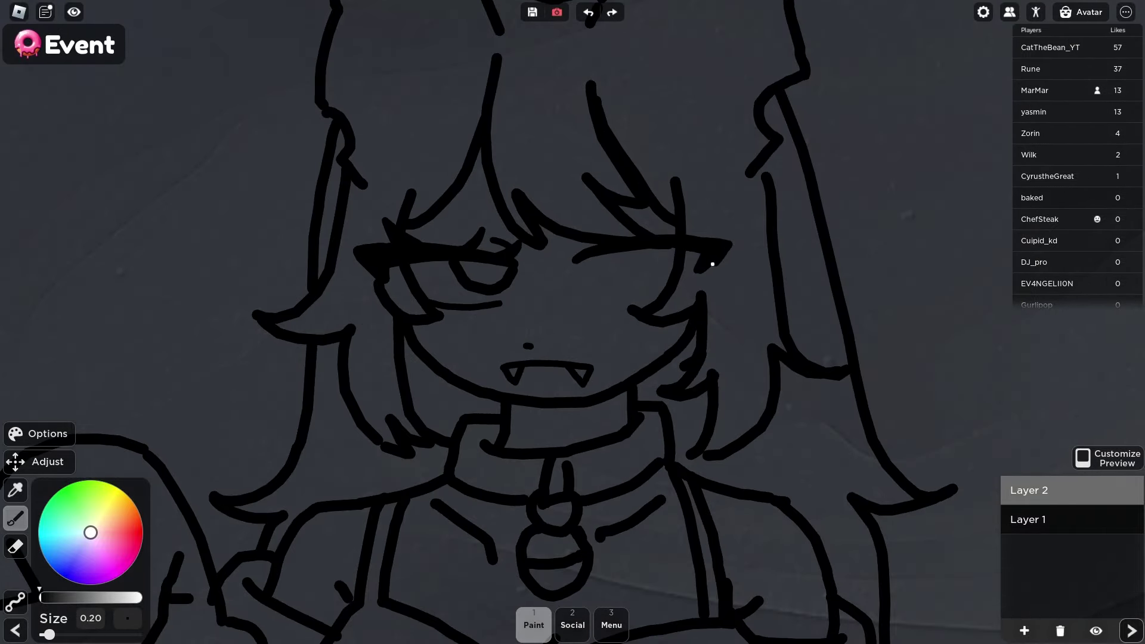
scroll(711, 306, "down", 3)
scroll(694, 241, "up", 3)
key("e")
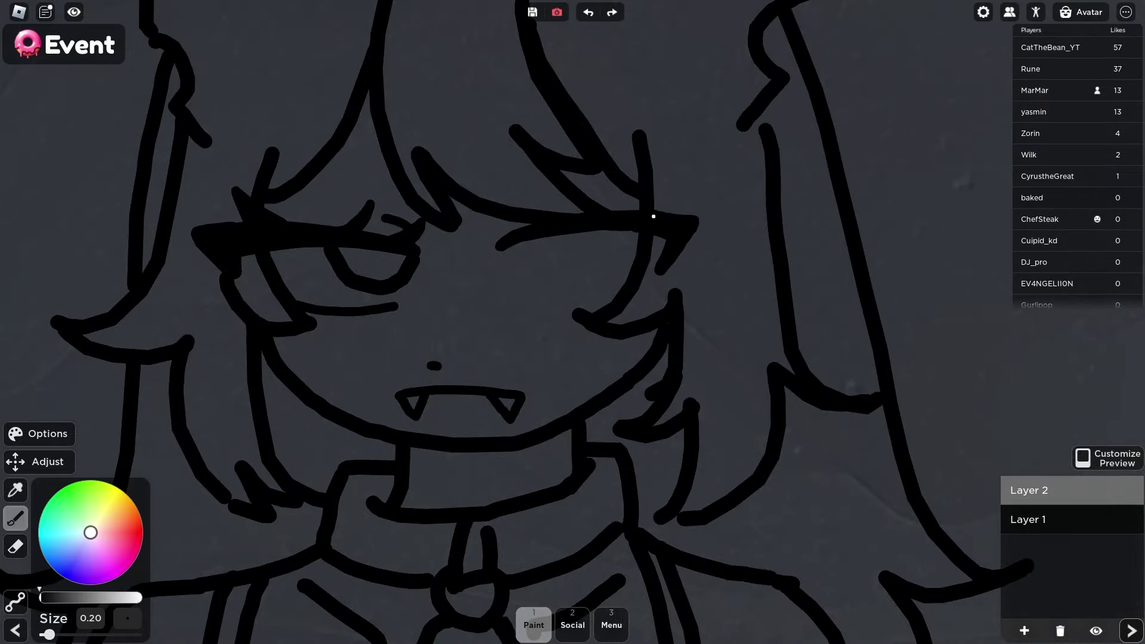
scroll(653, 216, "down", 3)
scroll(683, 256, "up", 3)
scroll(711, 177, "up", 1)
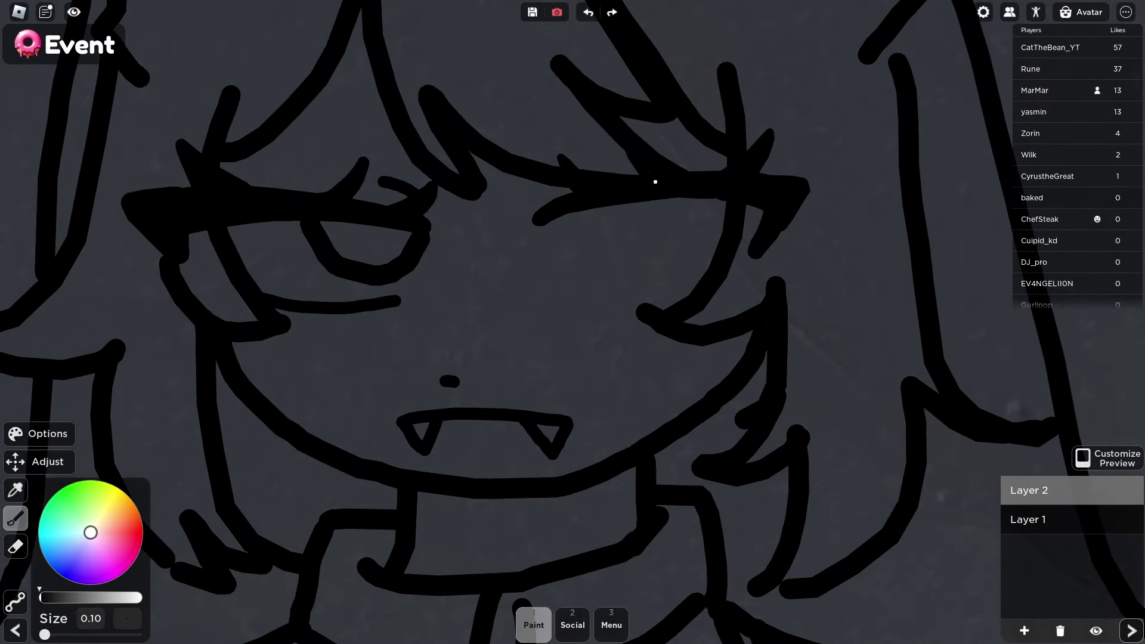
scroll(537, 199, "down", 2)
scroll(537, 200, "up", 2)
left_click_drag(581, 219, 707, 218)
scroll(662, 295, "down", 3)
scroll(668, 307, "up", 3)
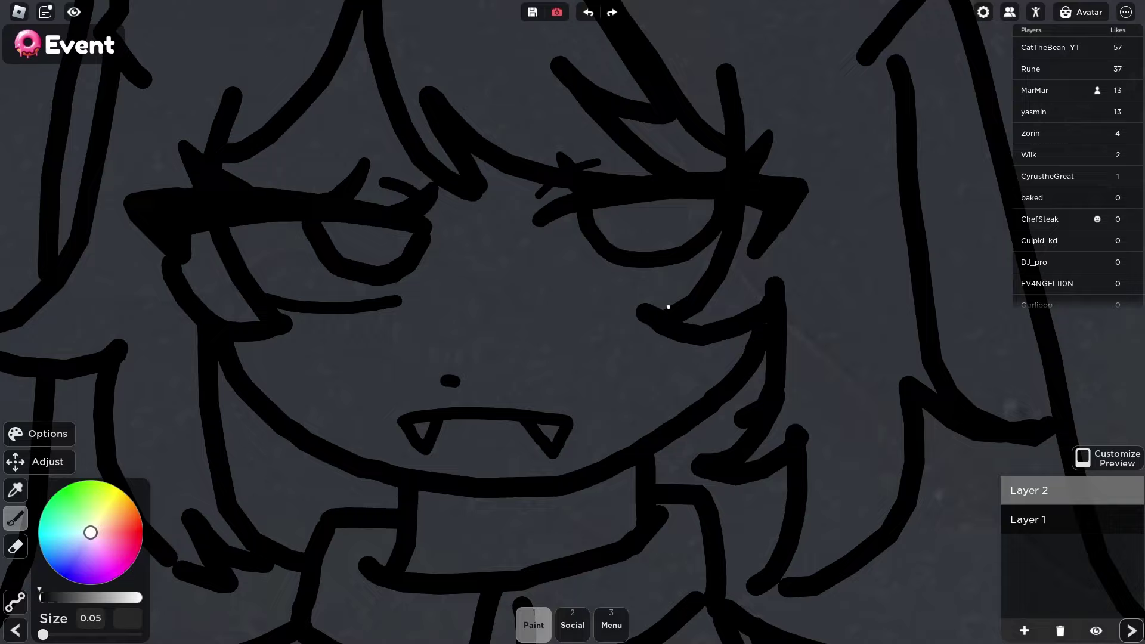
scroll(569, 289, "down", 3)
scroll(686, 319, "up", 3)
scroll(671, 289, "down", 3)
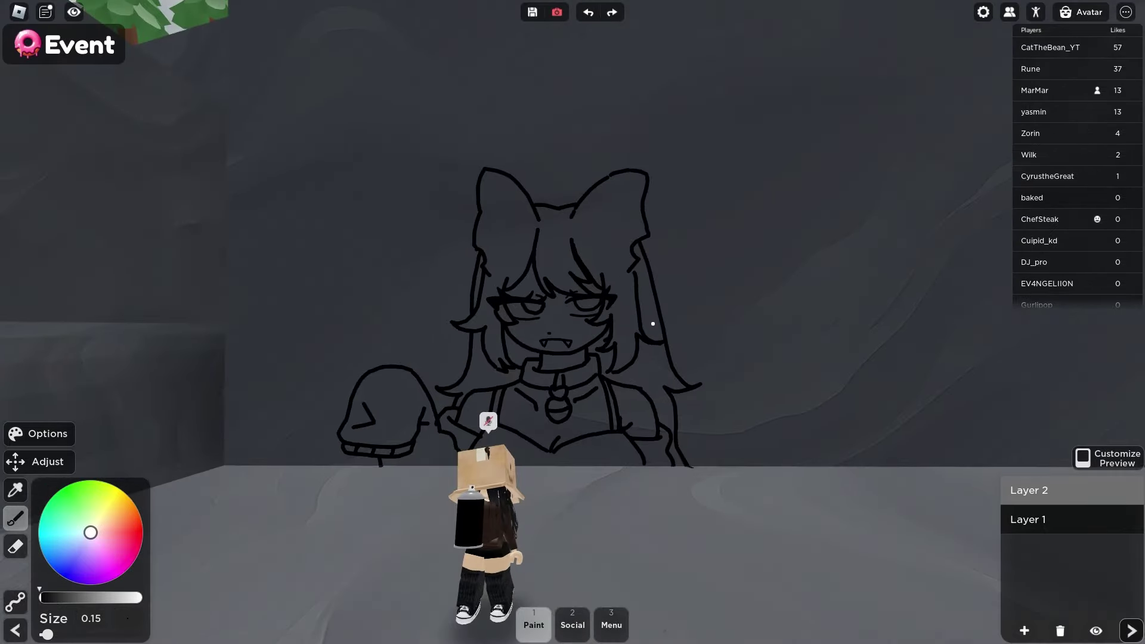
scroll(652, 324, "up", 1)
scroll(653, 324, "up", 1)
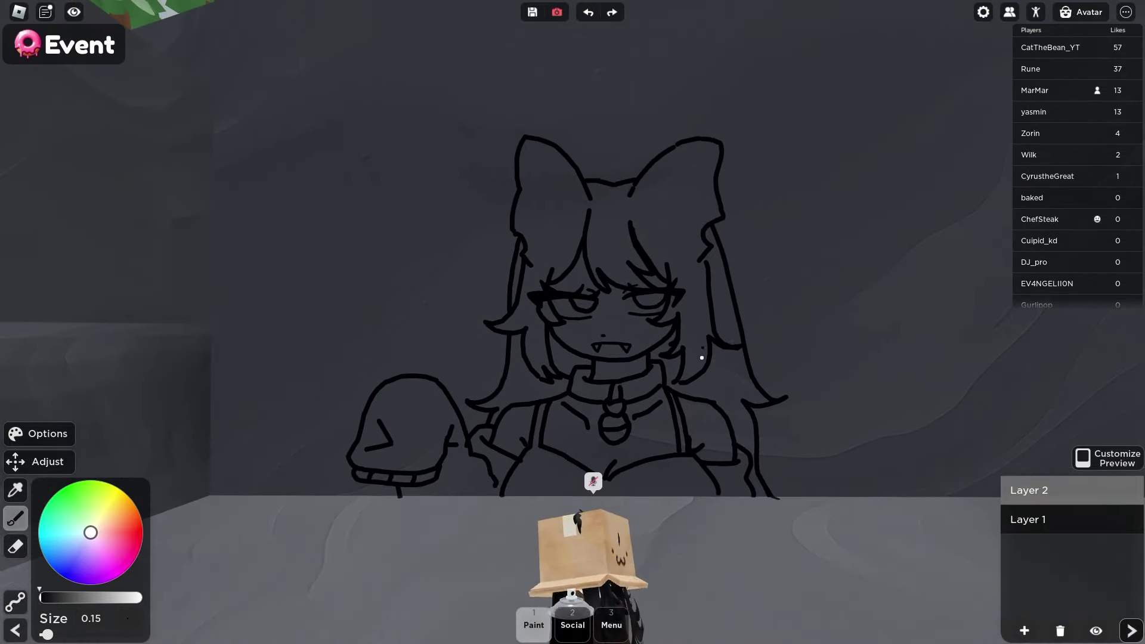
scroll(698, 344, "up", 1)
scroll(715, 363, "up", 1)
scroll(713, 367, "down", 2)
scroll(712, 366, "down", 2)
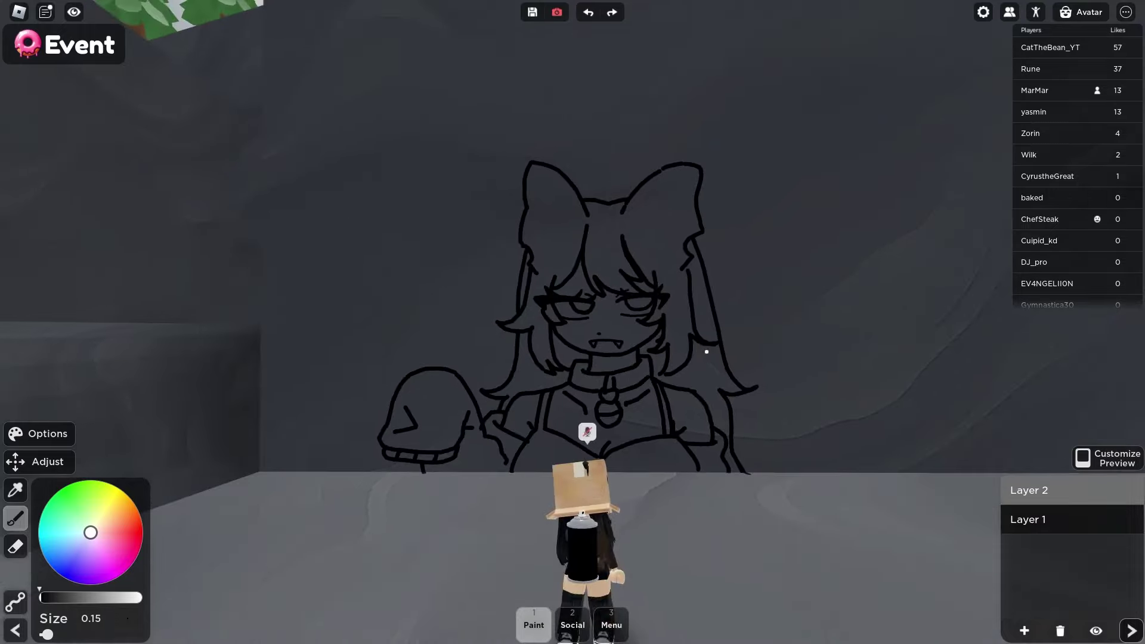
scroll(705, 351, "up", 1)
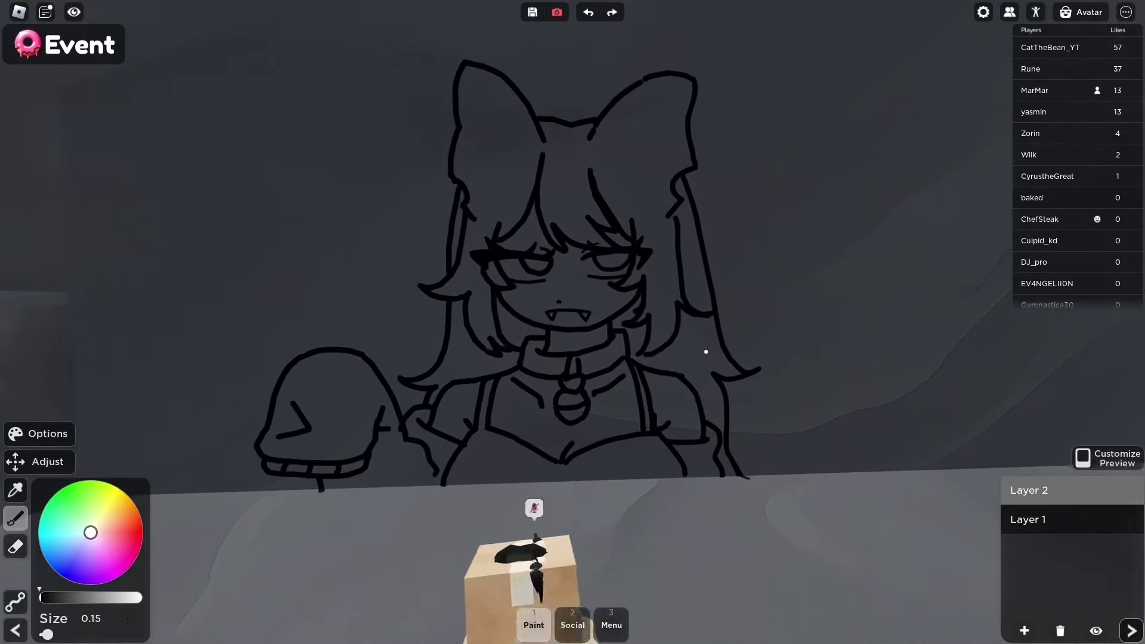
scroll(706, 352, "up", 3)
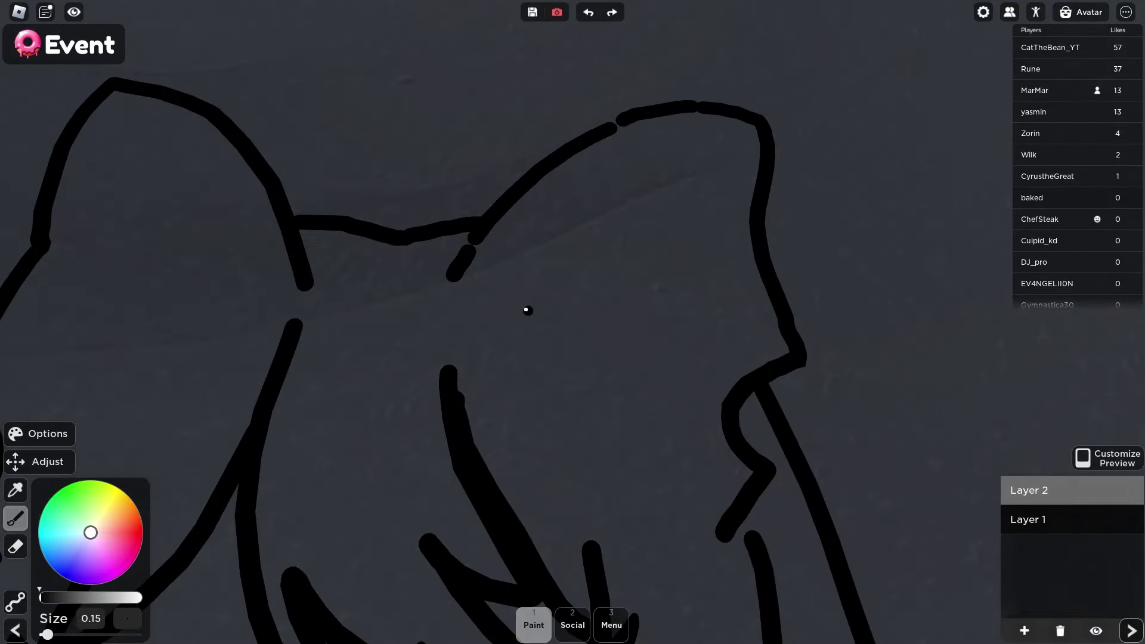
scroll(527, 310, "down", 2)
scroll(591, 285, "up", 1)
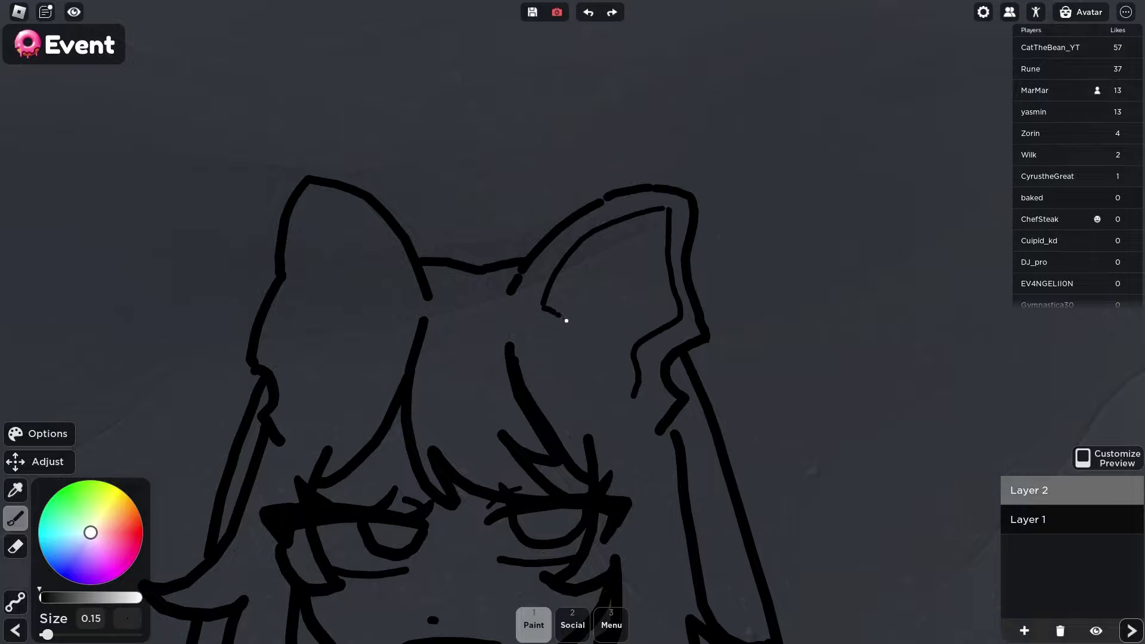
scroll(690, 396, "down", 4)
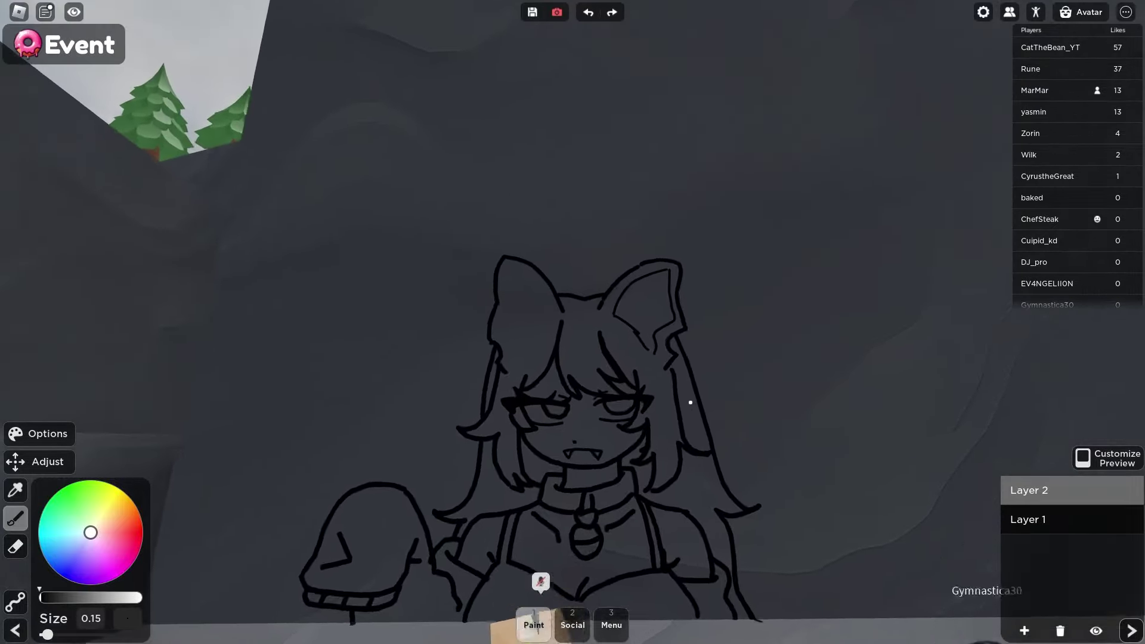
scroll(689, 402, "up", 1)
scroll(689, 402, "up", 1)
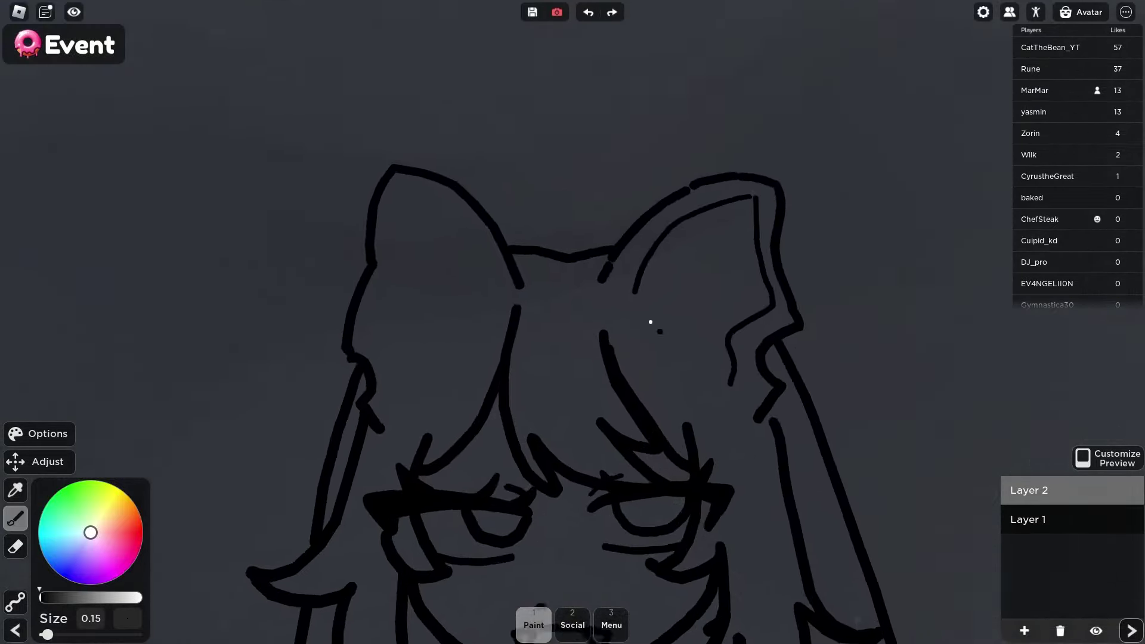
- Fill the hair between the bat ears with dark paint and reduce the brush size
key("1")
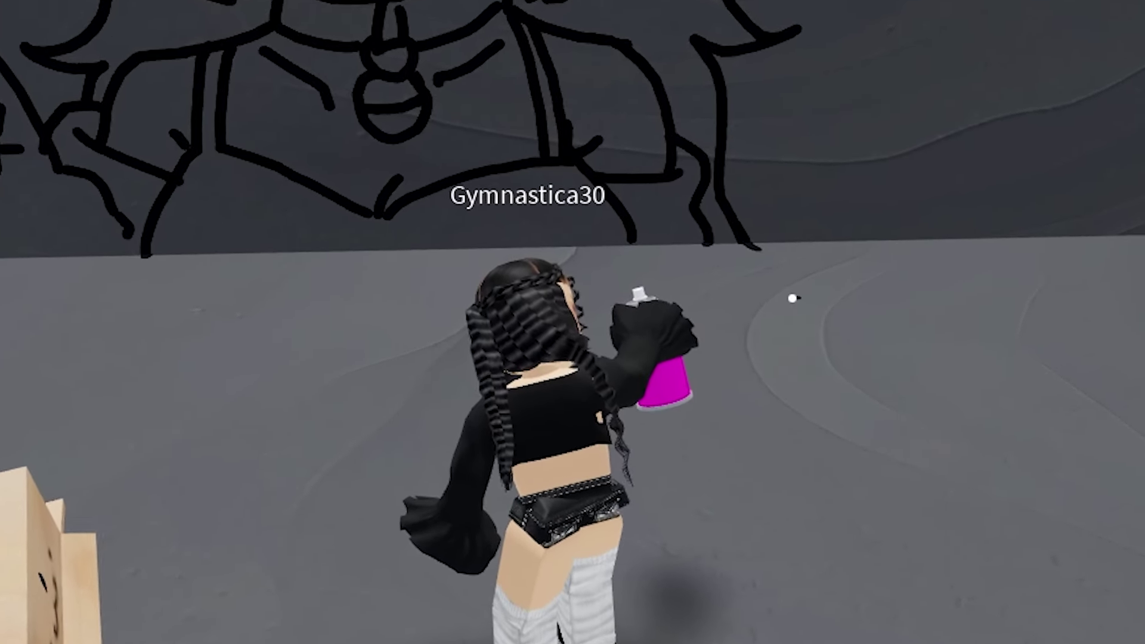
left_click(793, 299)
key("1")
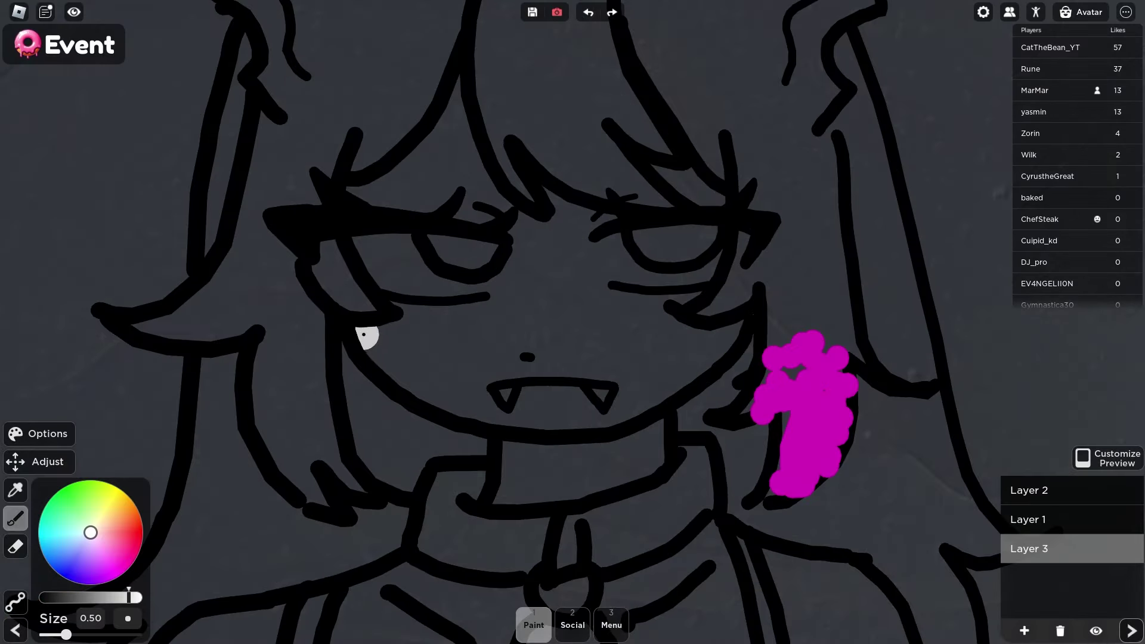
scroll(650, 438, "down", 3)
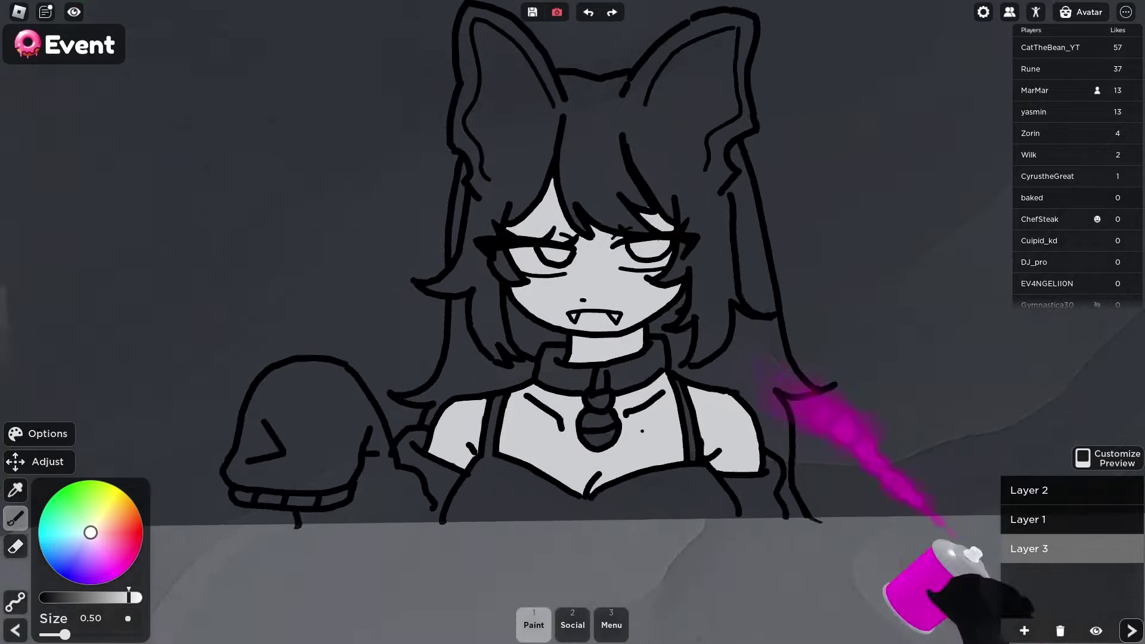
scroll(612, 467, "up", 5)
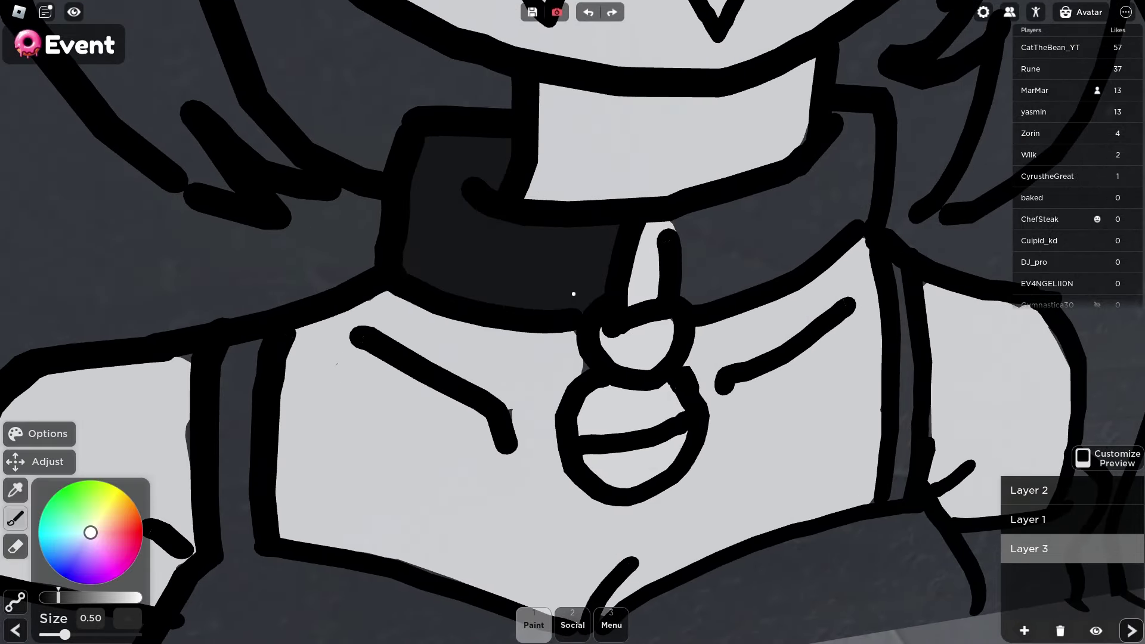
scroll(581, 384, "down", 5)
scroll(626, 448, "down", 5)
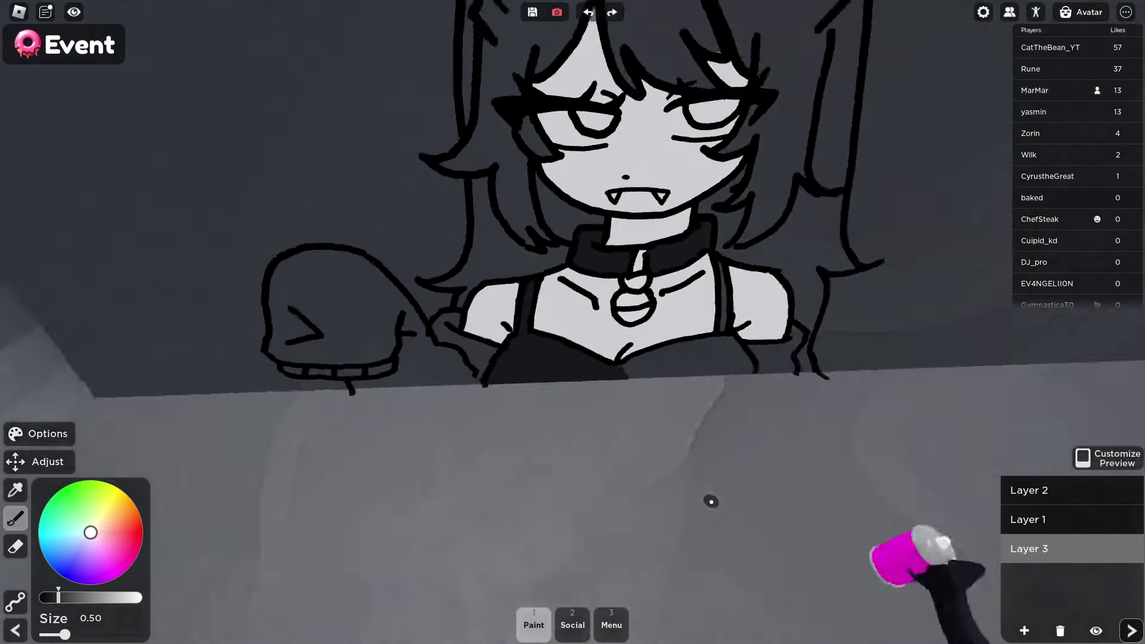
scroll(711, 501, "up", 5)
mouse_move(842, 430)
left_mouse_down()
mouse_move(685, 421)
mouse_move(568, 388)
mouse_move(349, 490)
left_mouse_up()
scroll(792, 508, "down", 2)
scroll(791, 509, "down", 3)
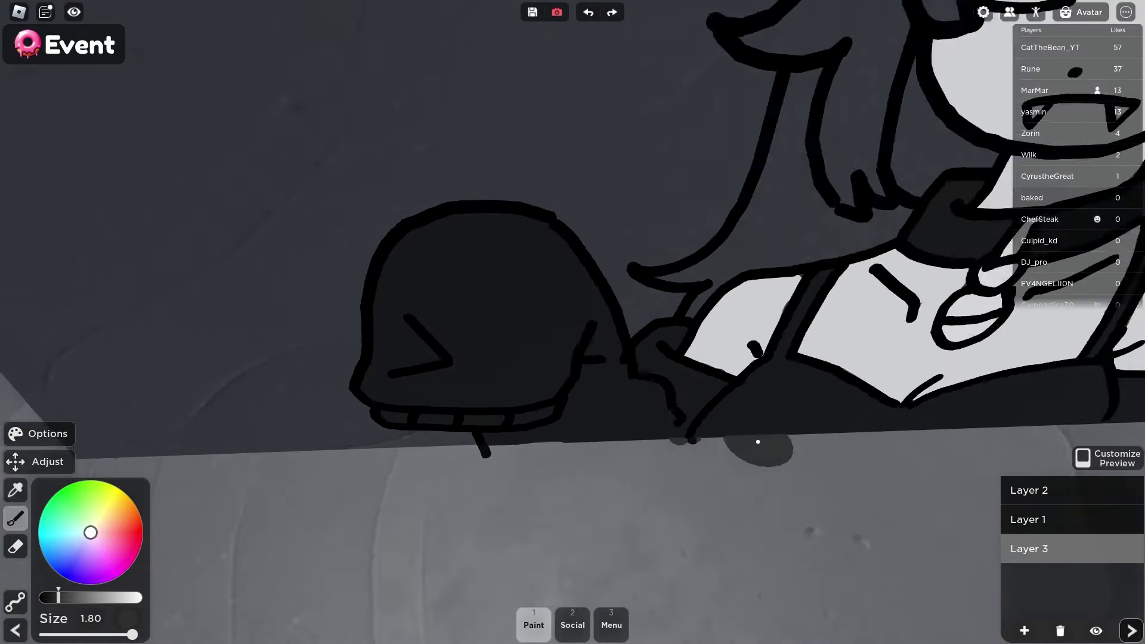
scroll(668, 313, "down", 3)
scroll(667, 312, "up", 5)
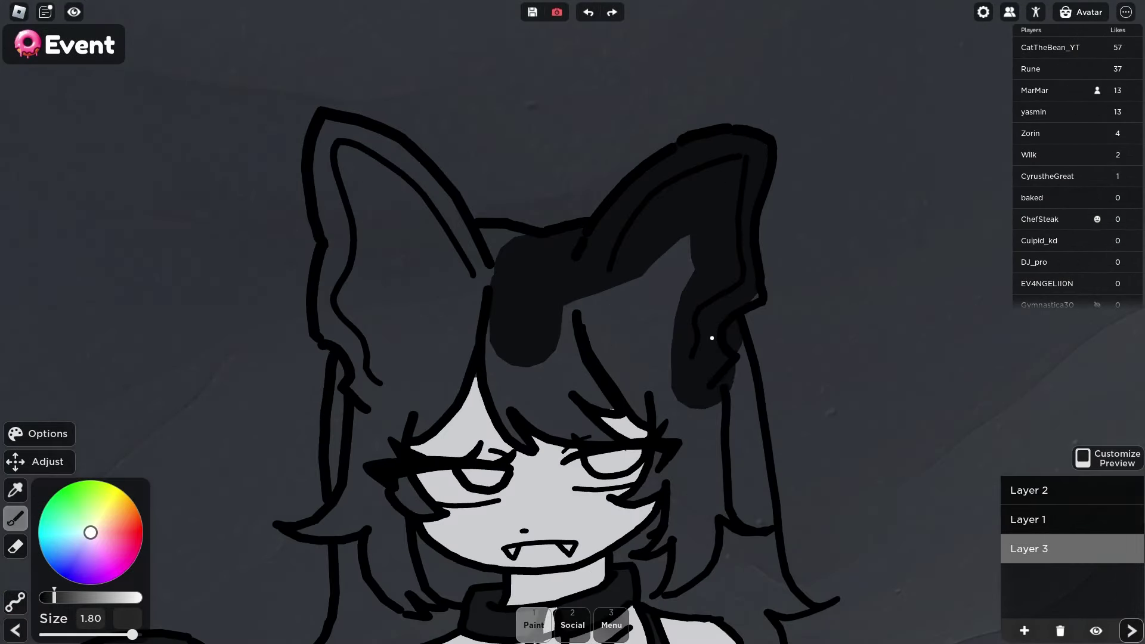
left_click_drag(711, 338, 516, 388)
scroll(349, 308, "up", 3)
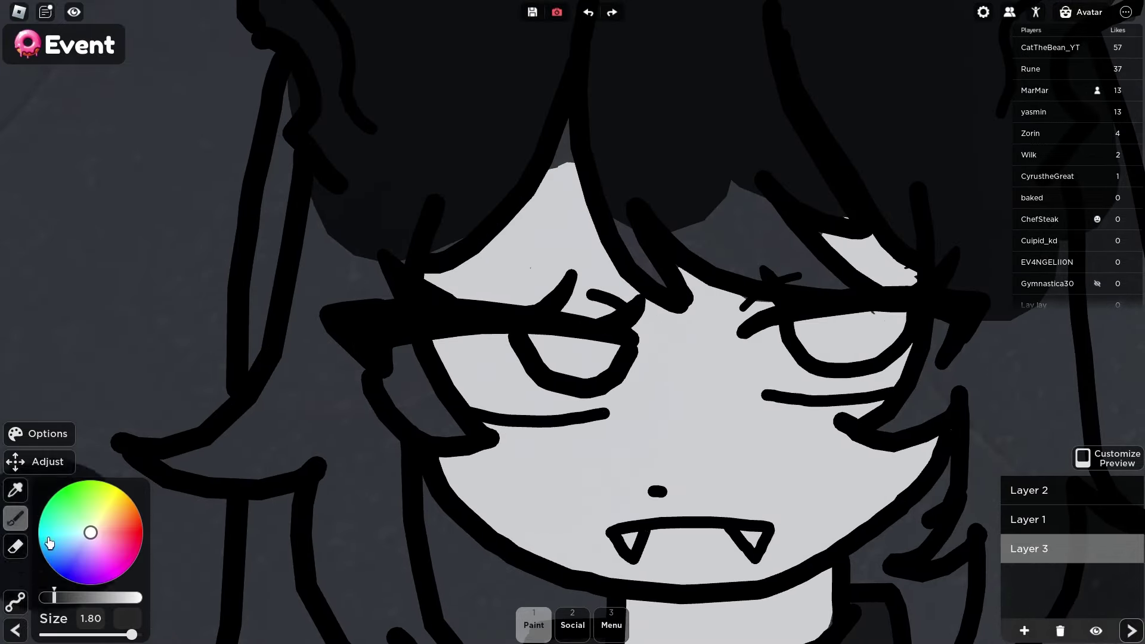
left_click_drag(133, 635, 95, 634)
scroll(421, 202, "down", 1)
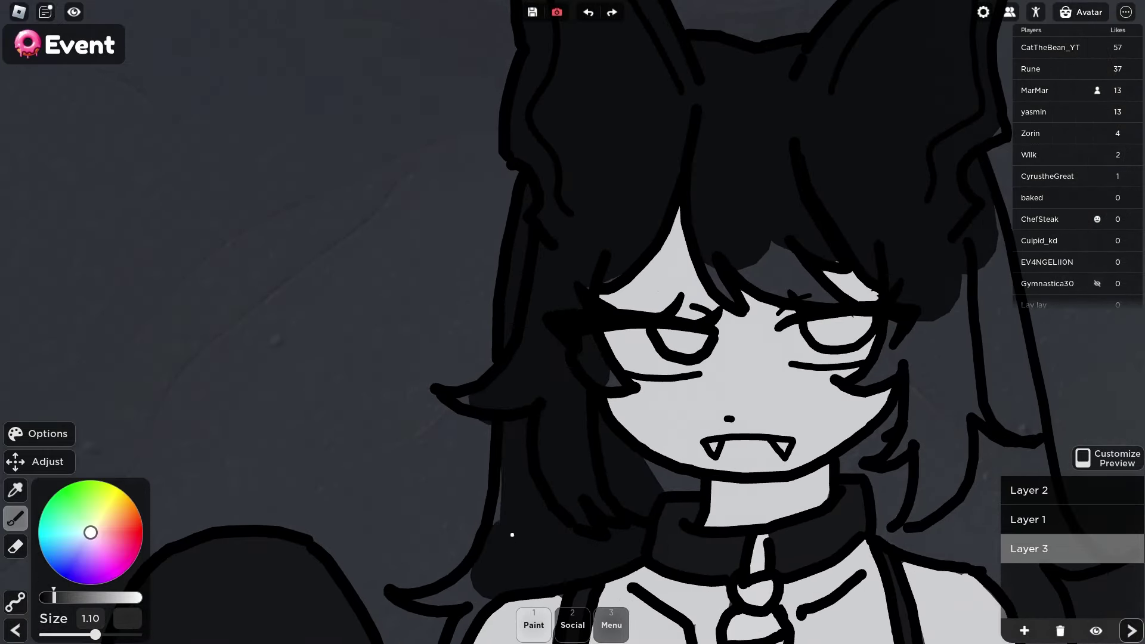
scroll(511, 532, "up", 3)
scroll(767, 180, "down", 3)
scroll(255, 478, "down", 3)
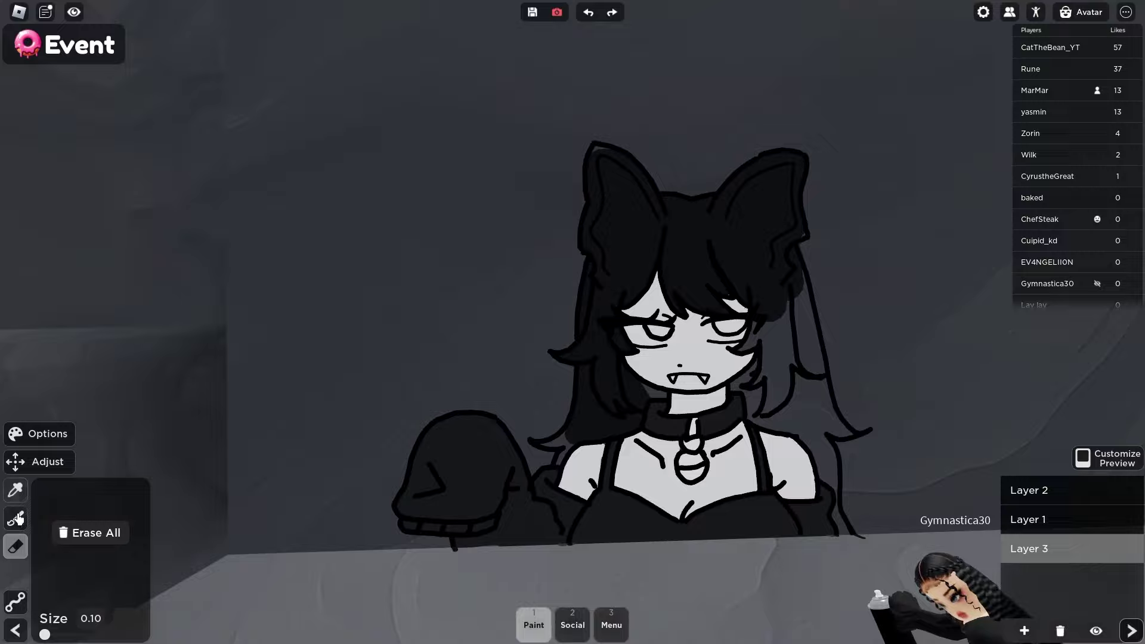
scroll(567, 159, "up", 4)
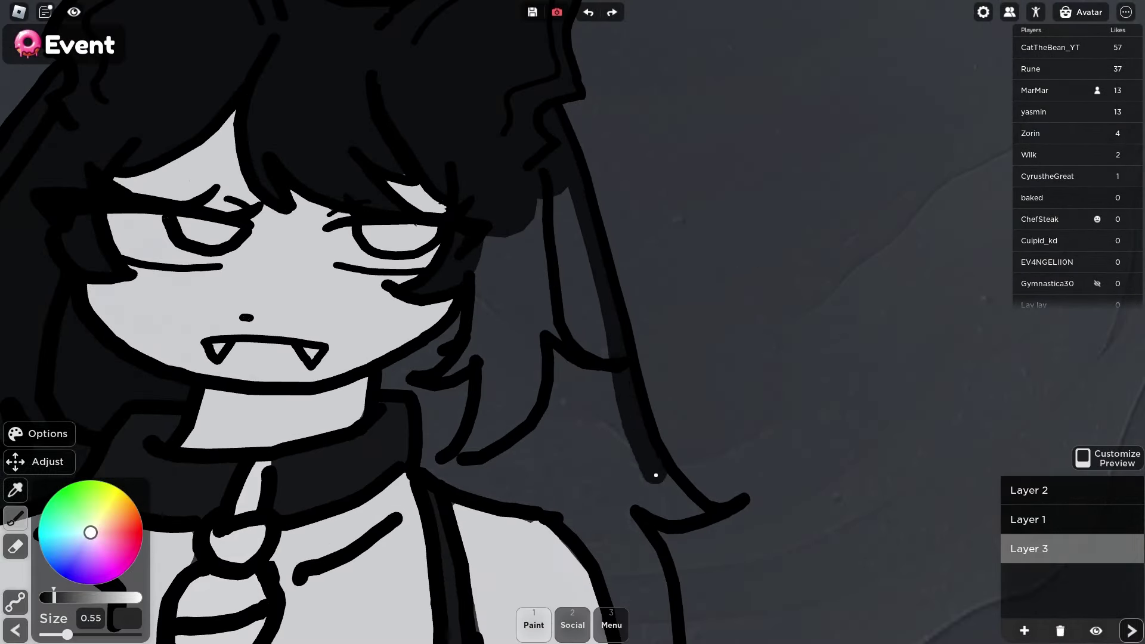
scroll(656, 475, "down", 5)
scroll(641, 317, "up", 5)
scroll(700, 220, "down", 2)
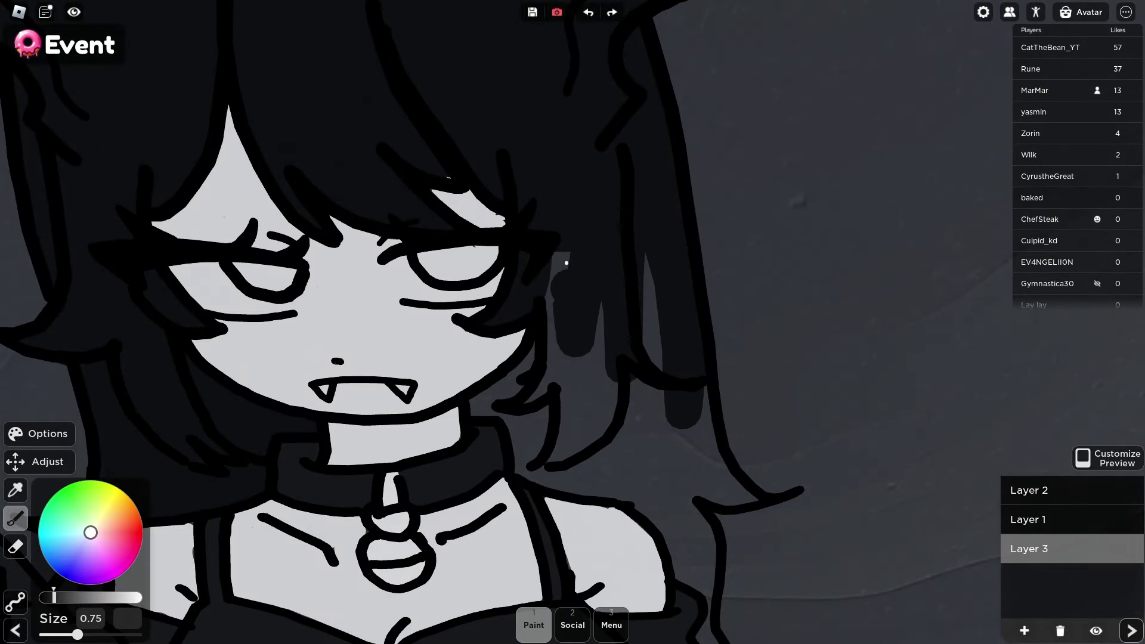
scroll(723, 494, "down", 3)
scroll(251, 555, "up", 5)
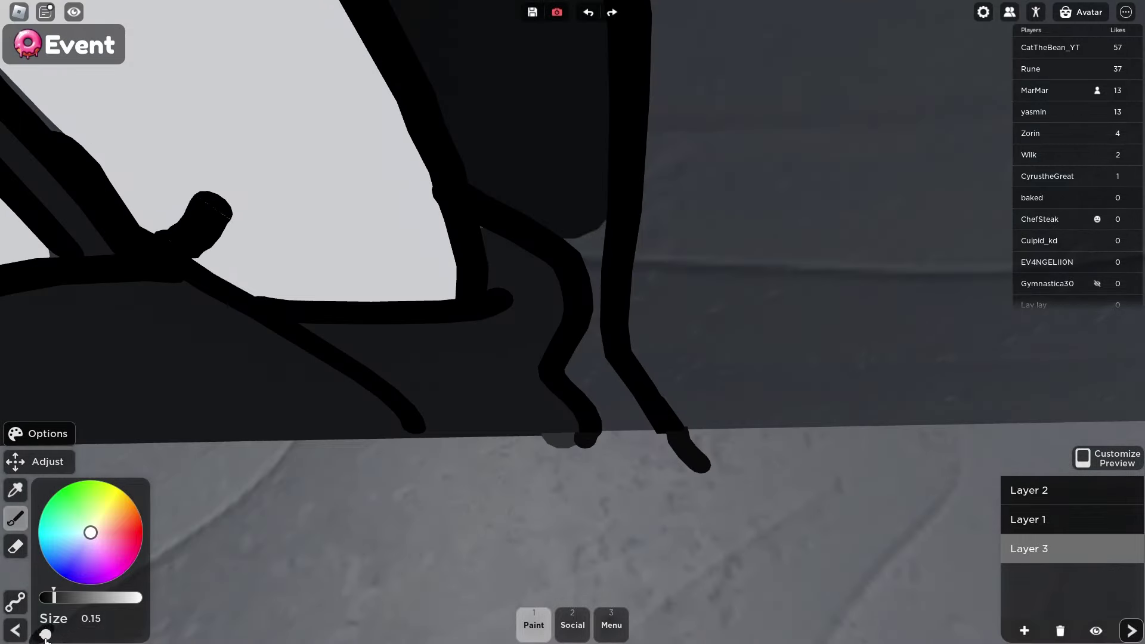
scroll(608, 367, "down", 3)
scroll(608, 367, "up", 5)
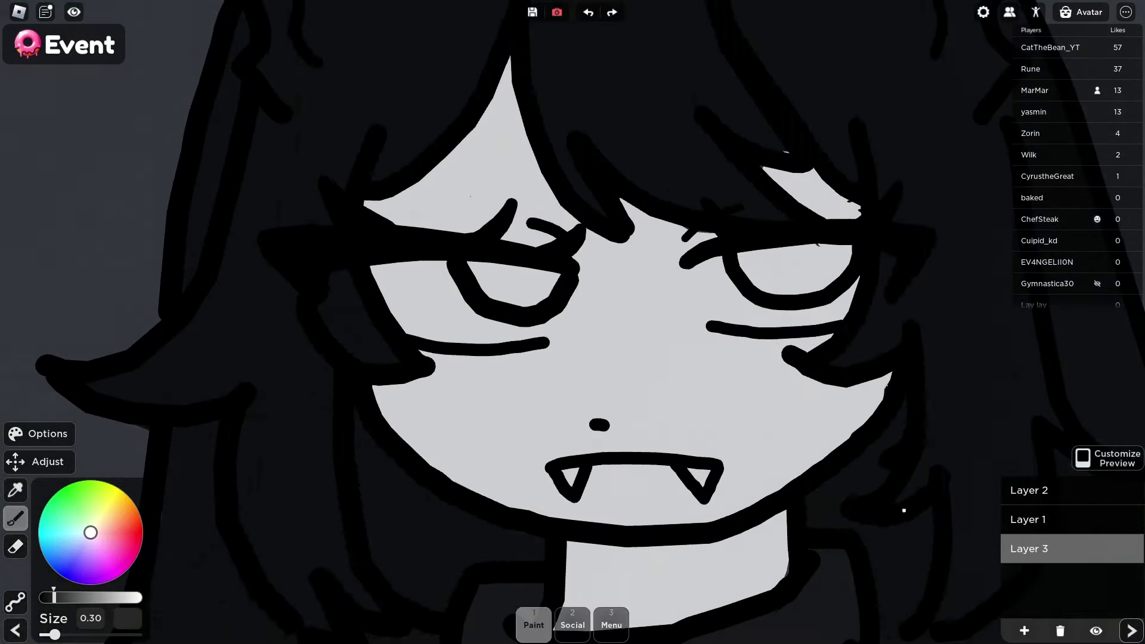
scroll(499, 358, "up", 3)
scroll(498, 358, "down", 3)
scroll(498, 358, "up", 4)
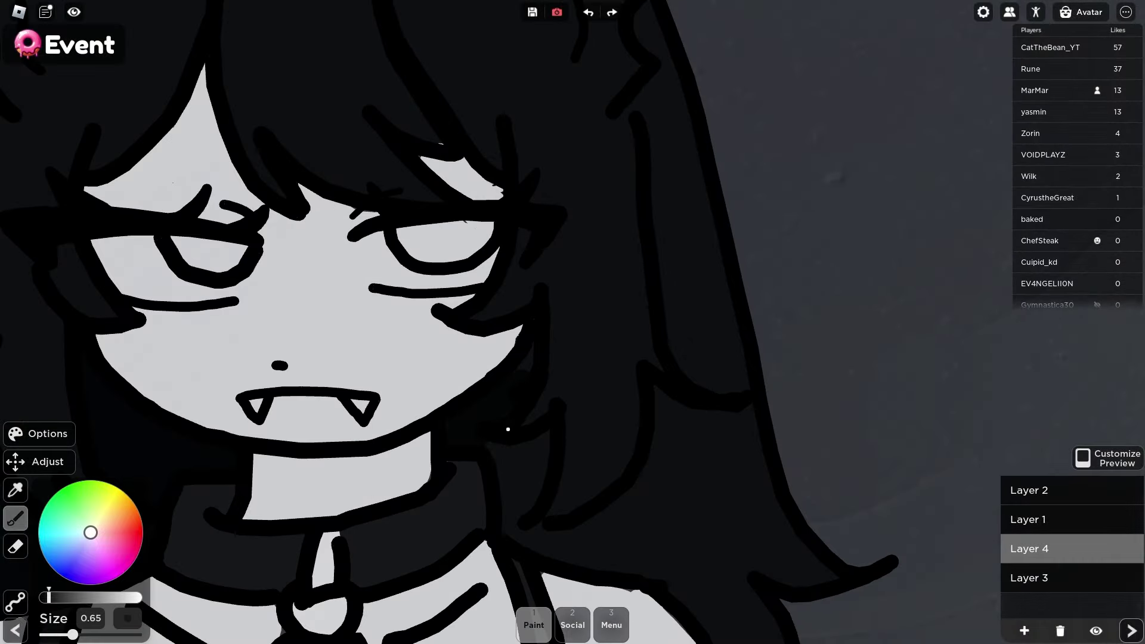
scroll(734, 409, "down", 2)
scroll(567, 384, "up", 4)
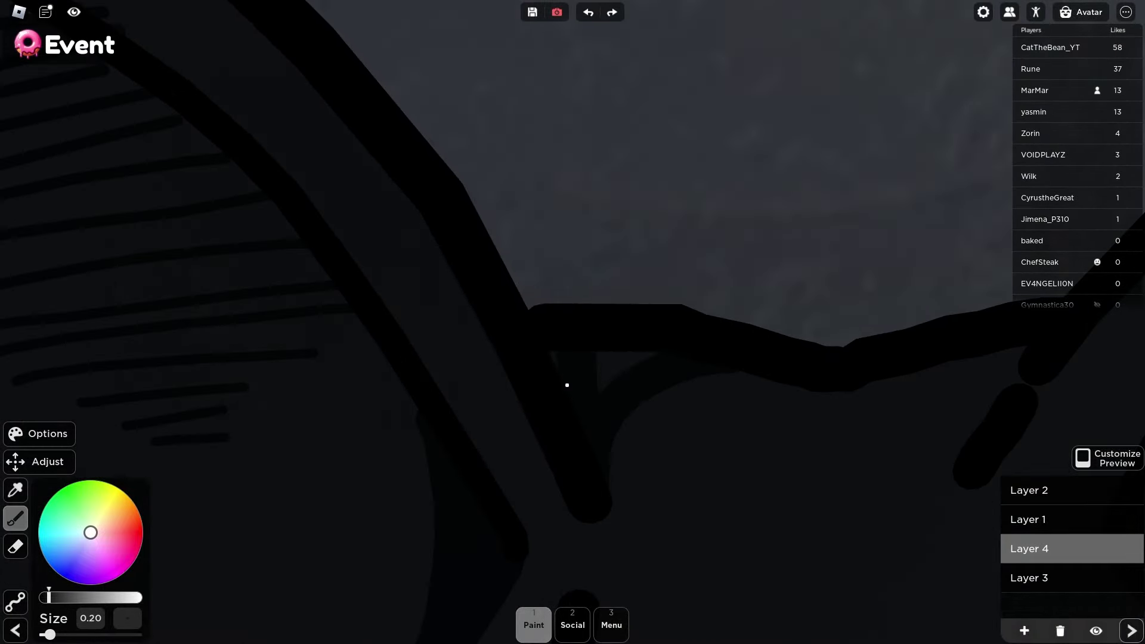
scroll(685, 383, "down", 5)
scroll(682, 367, "up", 1)
scroll(681, 368, "up", 3)
scroll(480, 366, "down", 5)
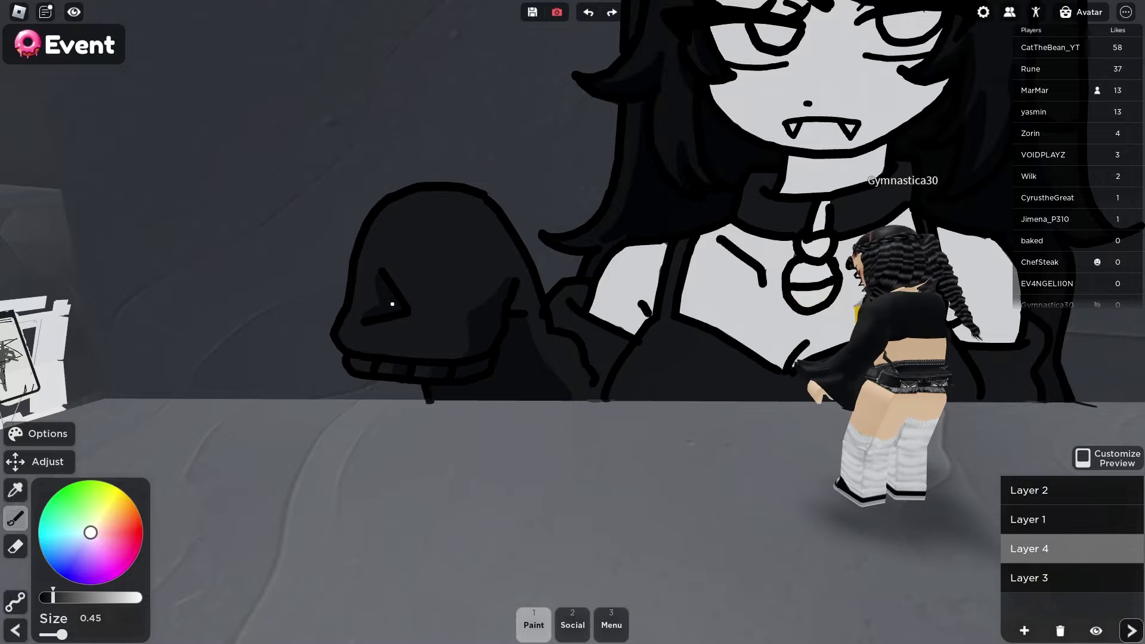
scroll(592, 389, "up", 3)
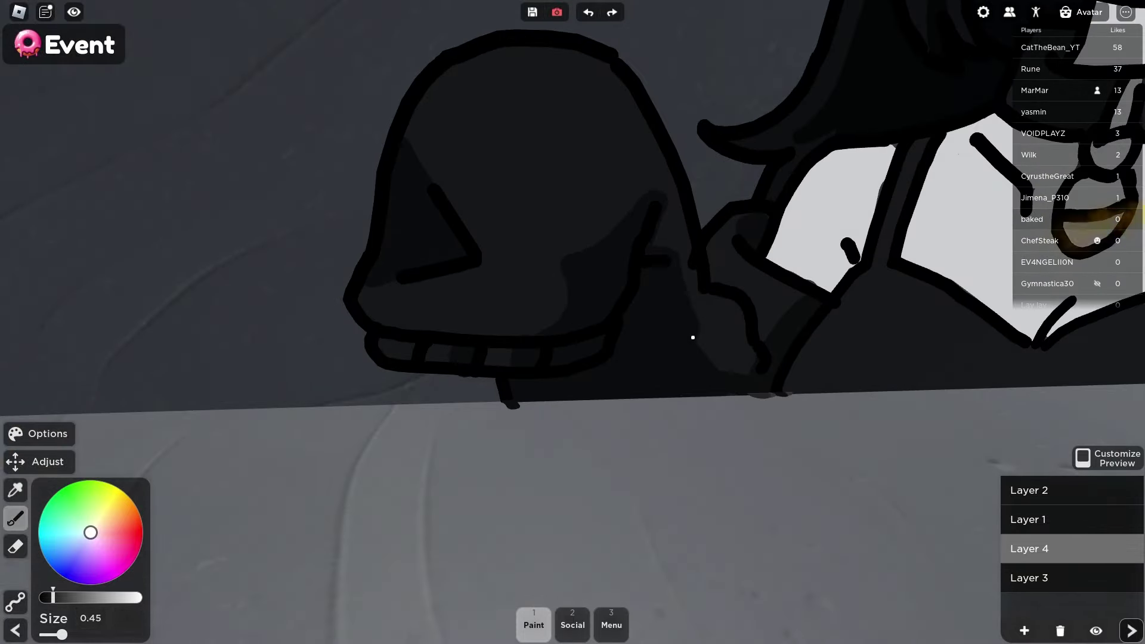
scroll(692, 337, "down", 3)
scroll(460, 378, "down", 2)
scroll(532, 307, "up", 2)
scroll(610, 263, "up", 3)
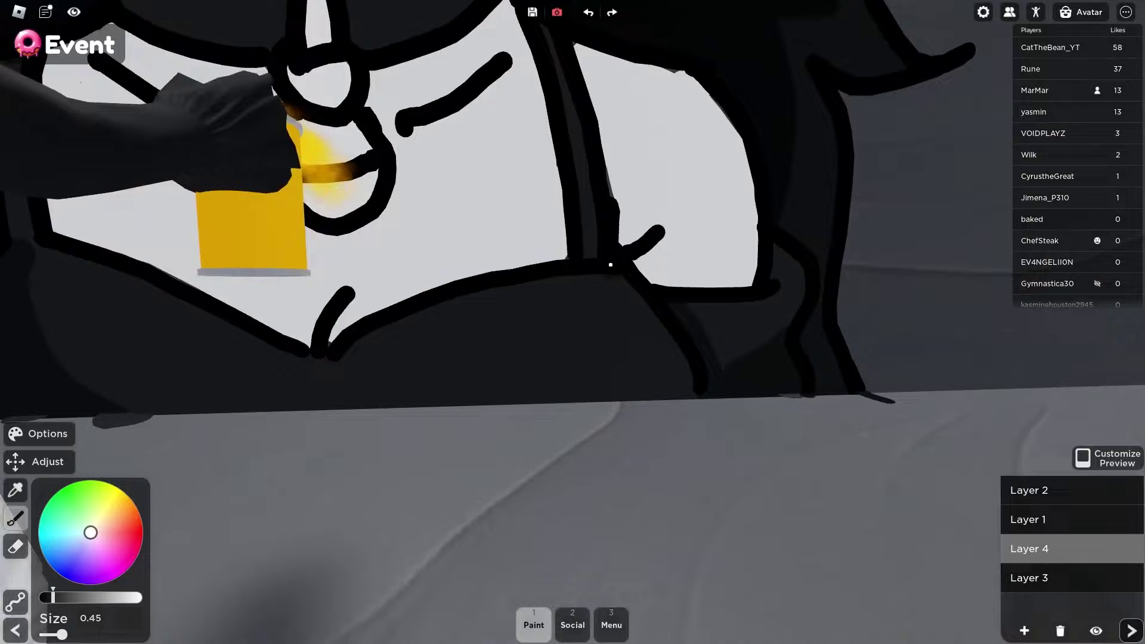
scroll(610, 264, "down", 4)
scroll(604, 278, "up", 2)
scroll(599, 290, "up", 2)
scroll(594, 303, "up", 1)
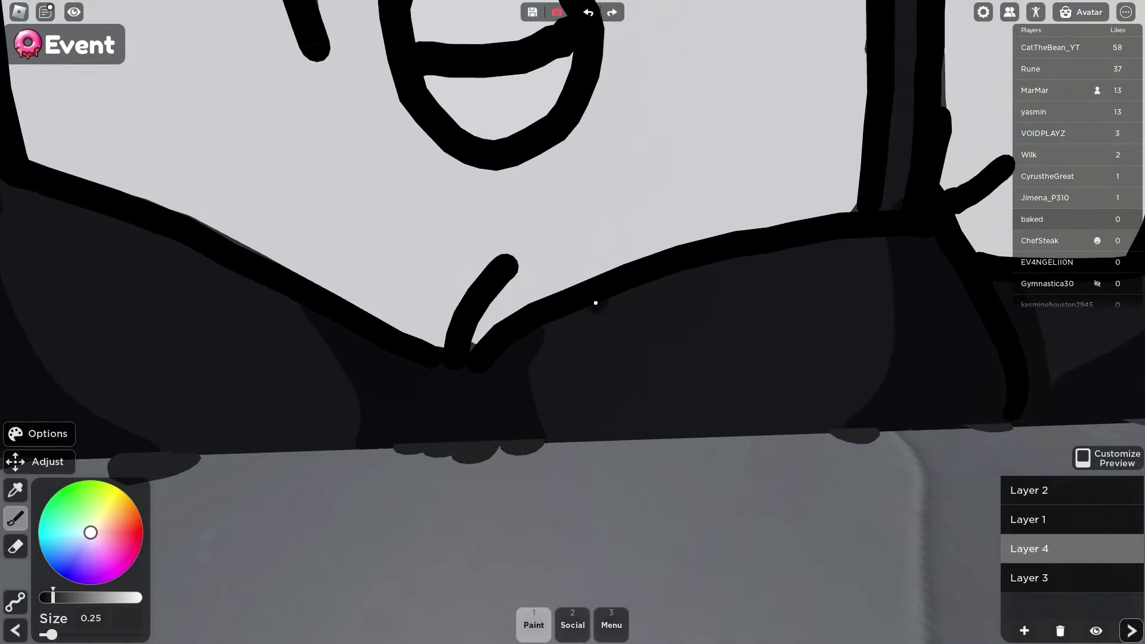
scroll(595, 302, "down", 4)
scroll(592, 291, "up", 4)
- Pick light beige then a lavender shading colour and adjust the brush thickness for the neck
left_click(592, 285)
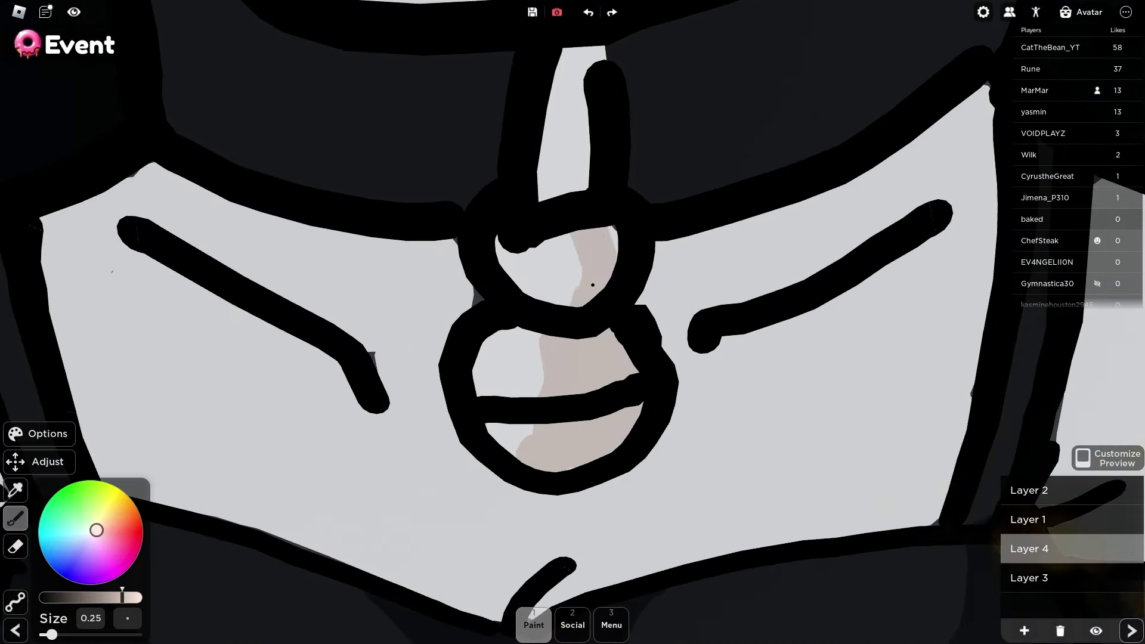
scroll(591, 285, "down", 4)
scroll(490, 445, "up", 4)
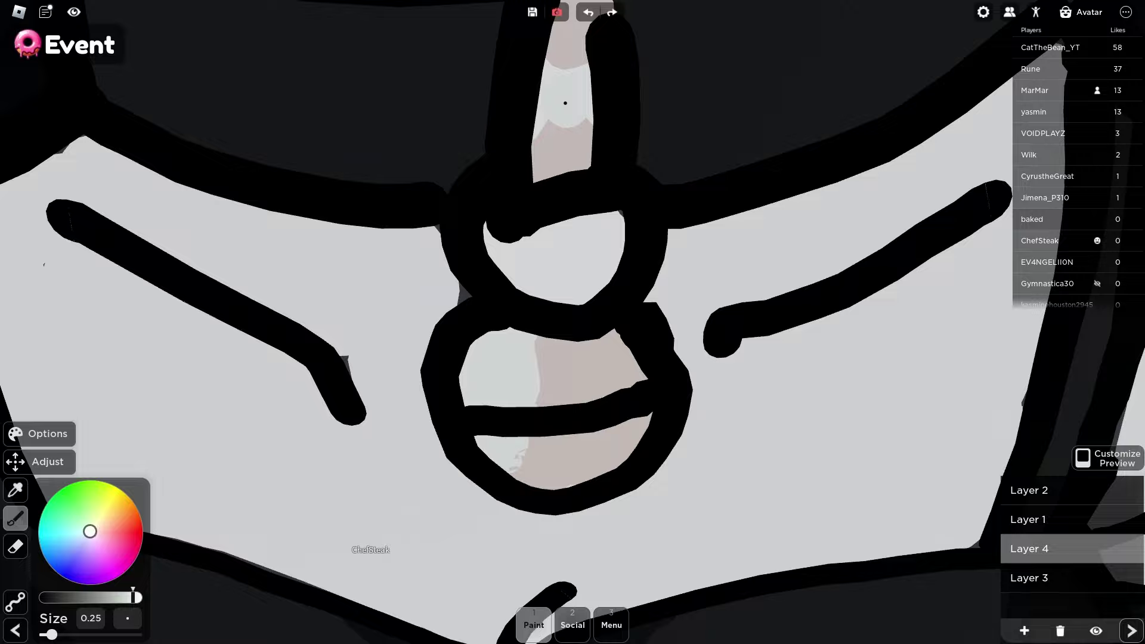
scroll(565, 103, "up", 1)
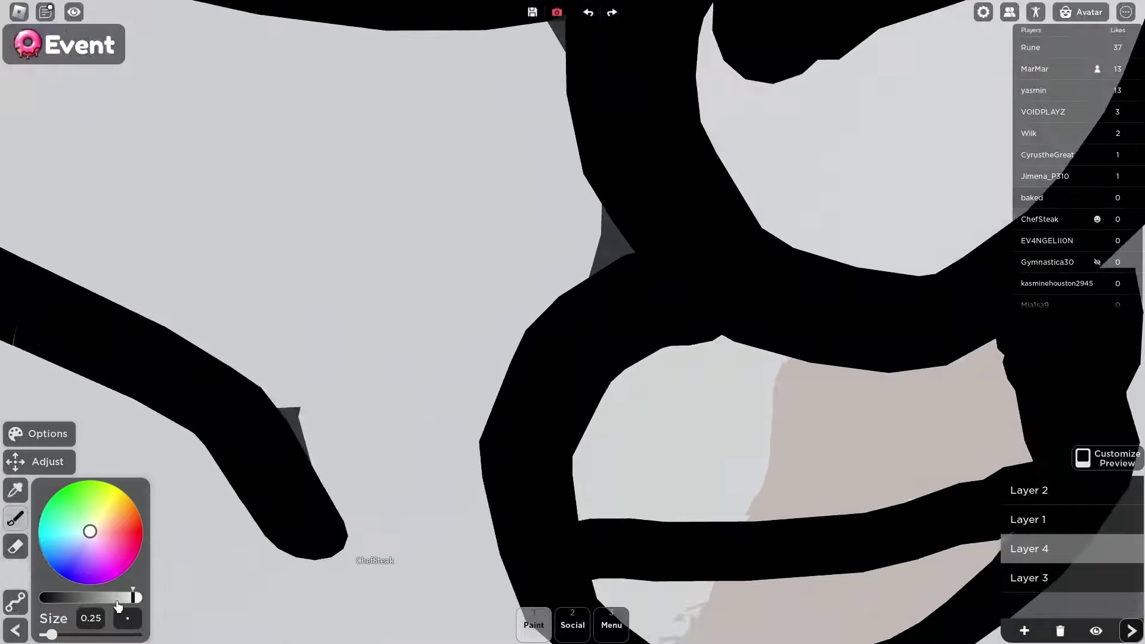
scroll(626, 223, "down", 2)
scroll(662, 287, "down", 1)
scroll(696, 353, "down", 2)
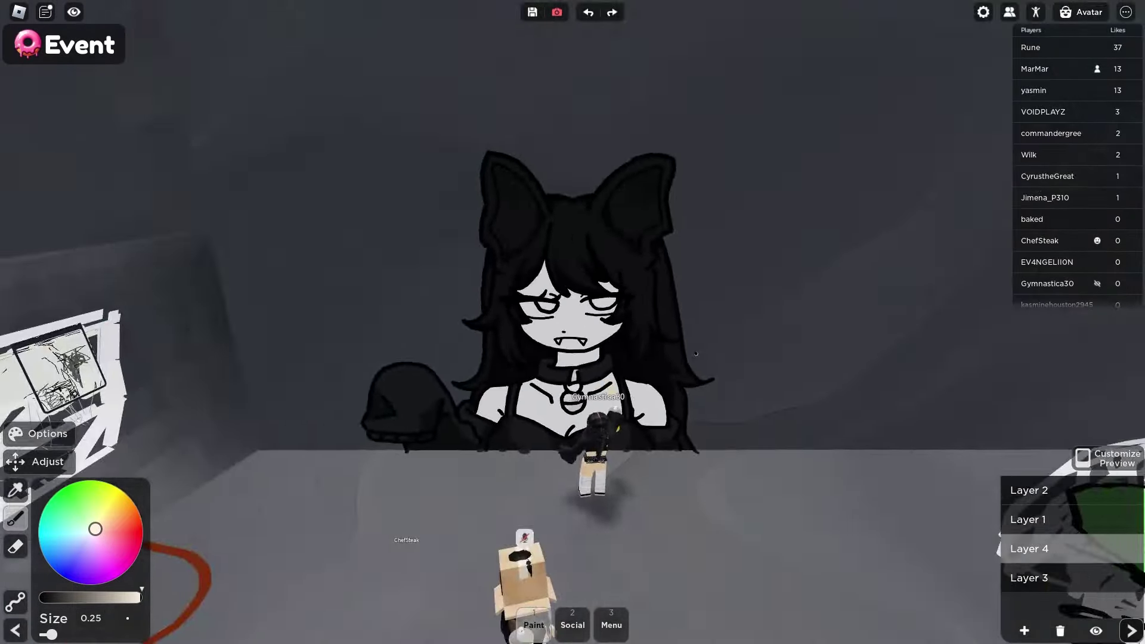
scroll(695, 353, "up", 3)
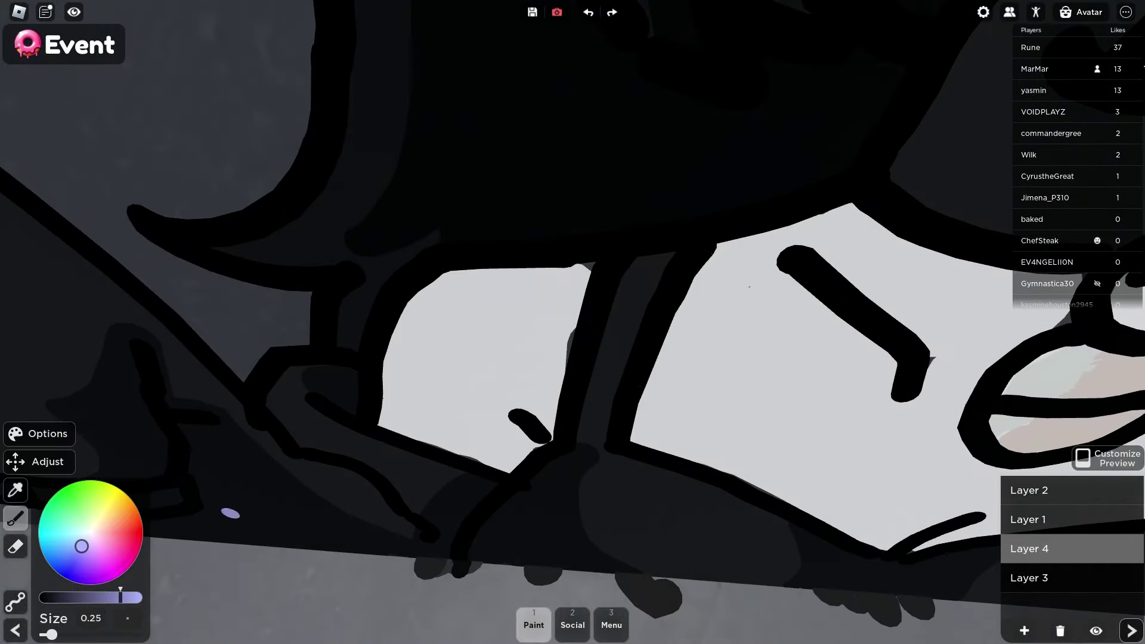
scroll(588, 436, "down", 2)
left_click(101, 533)
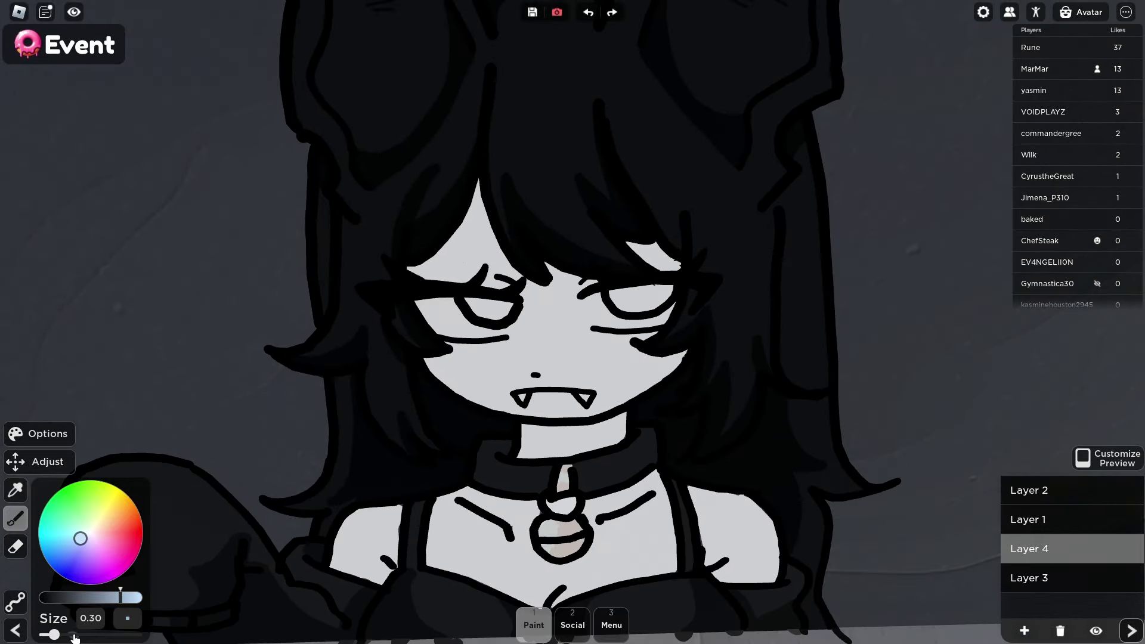
left_click(74, 637)
scroll(573, 322, "down", 2)
scroll(573, 322, "up", 1)
scroll(573, 322, "down", 1)
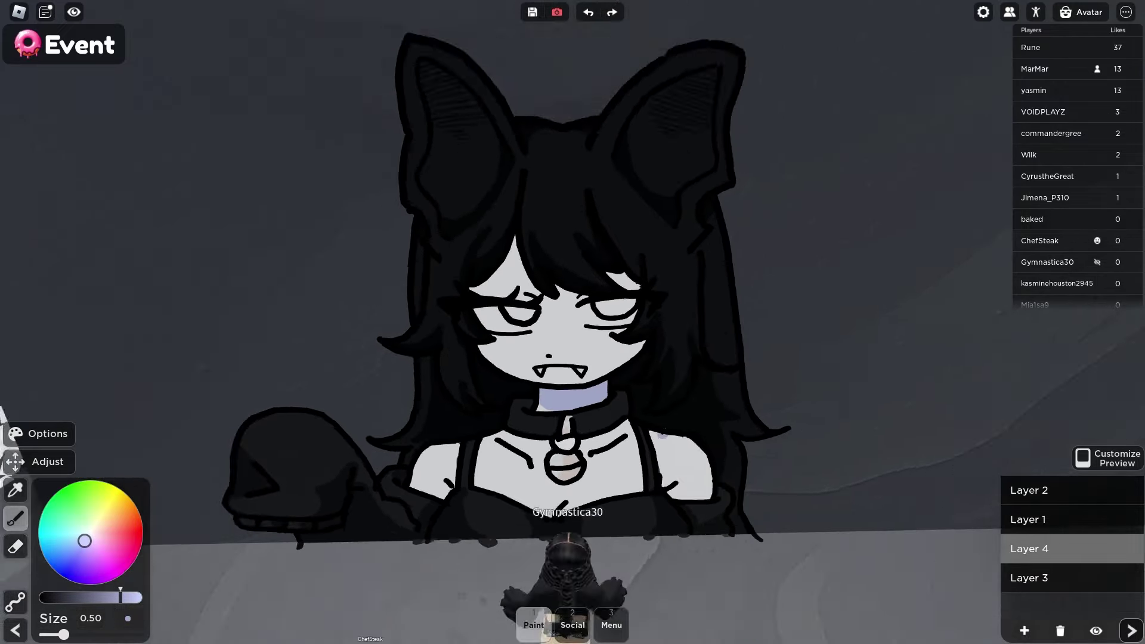
left_click(56, 635)
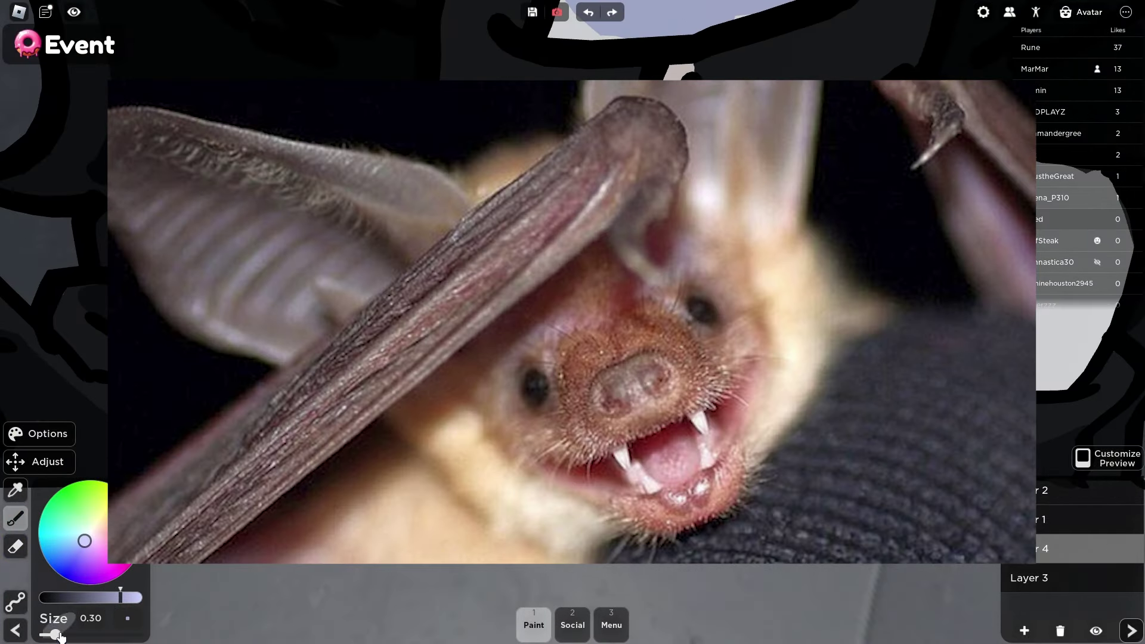
- Thin the brush to 0.20 for the eye and shading details
left_click(49, 634)
scroll(573, 322, "up", 2)
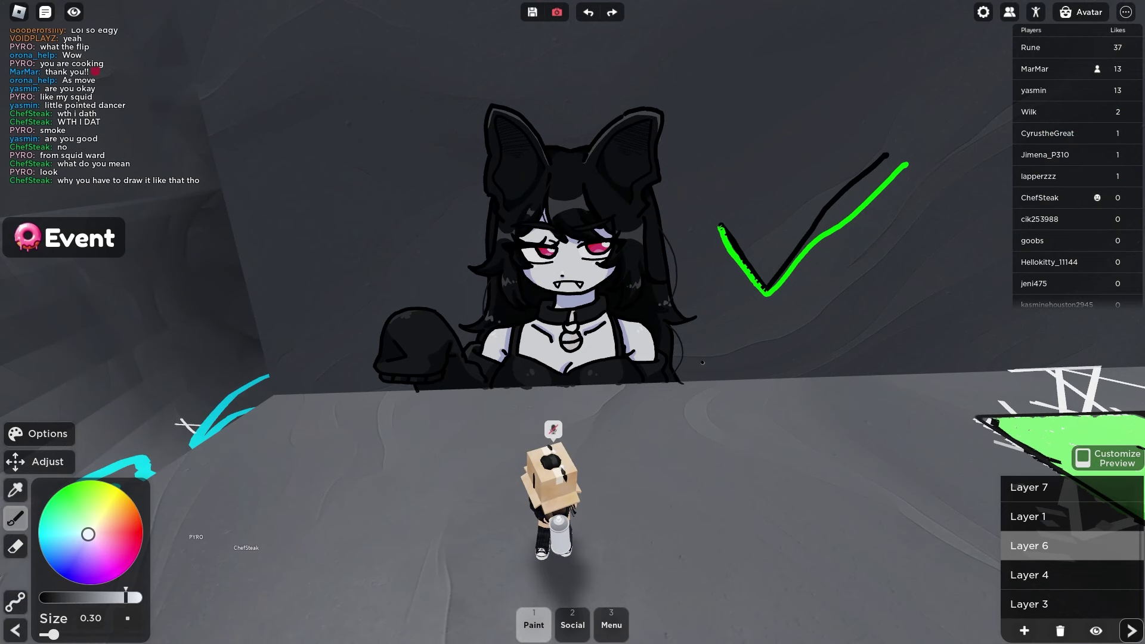
key("w")
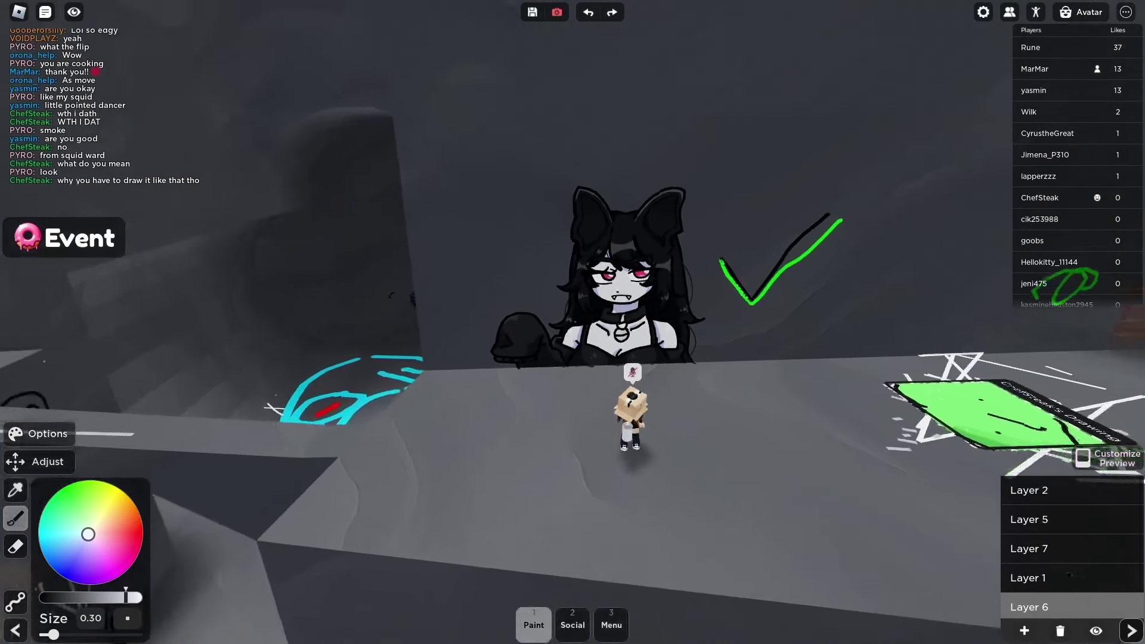
scroll(563, 11, "up", 5)
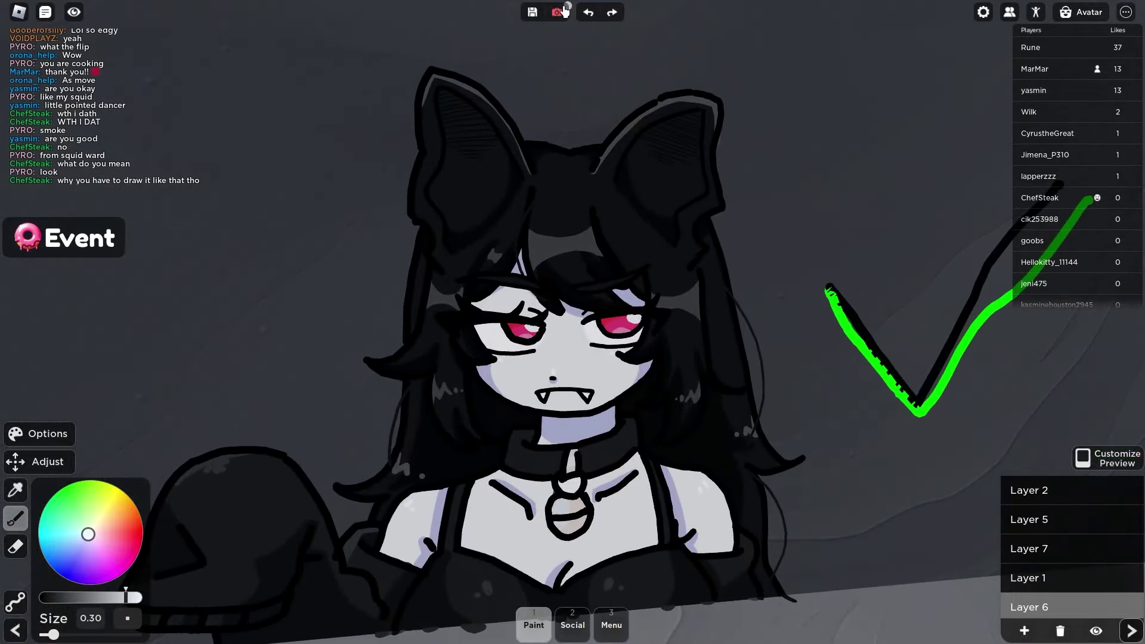
scroll(564, 12, "down", 5)
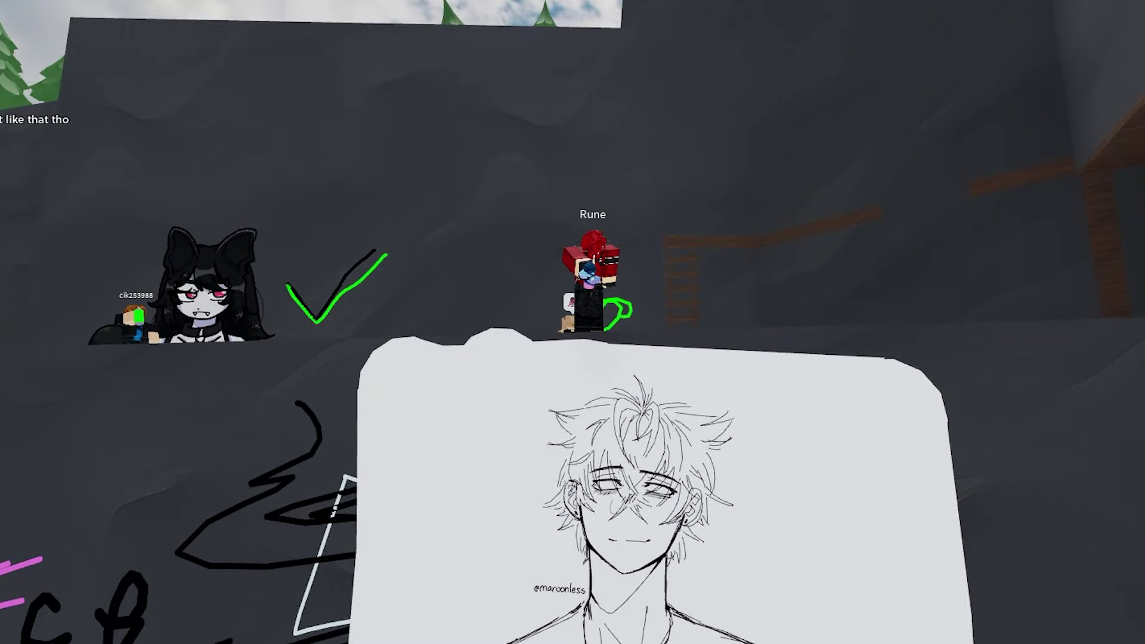
- Bring up the info details about the nearby drawings on the wall
left_click(704, 436)
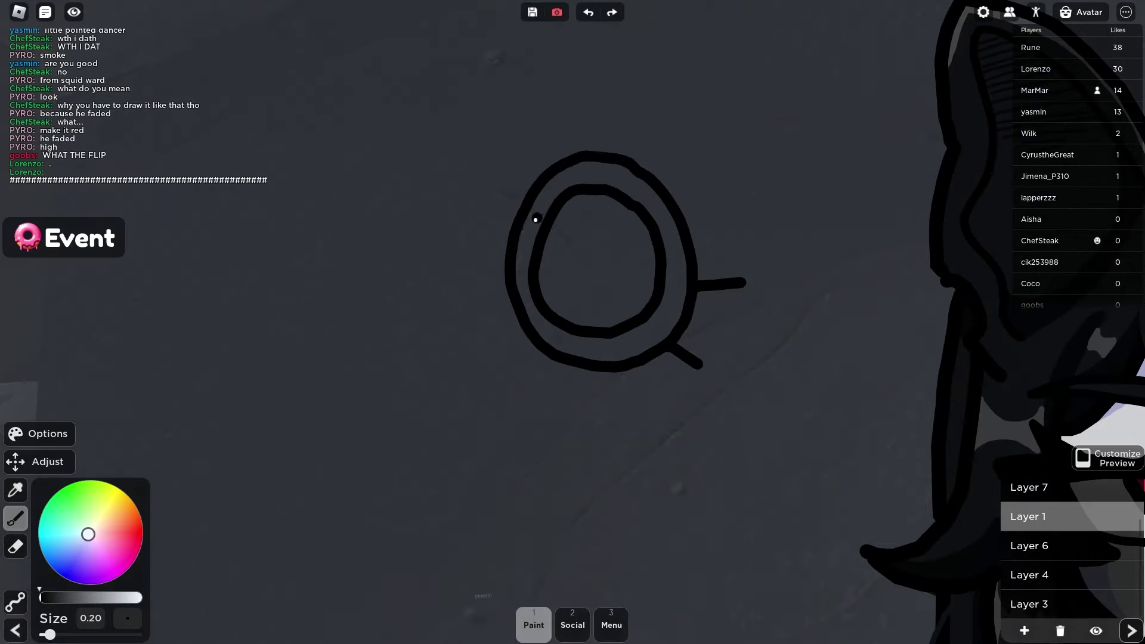
- Draw the second spiral eye's outer curve, inner swirl and short lash strokes
key("1")
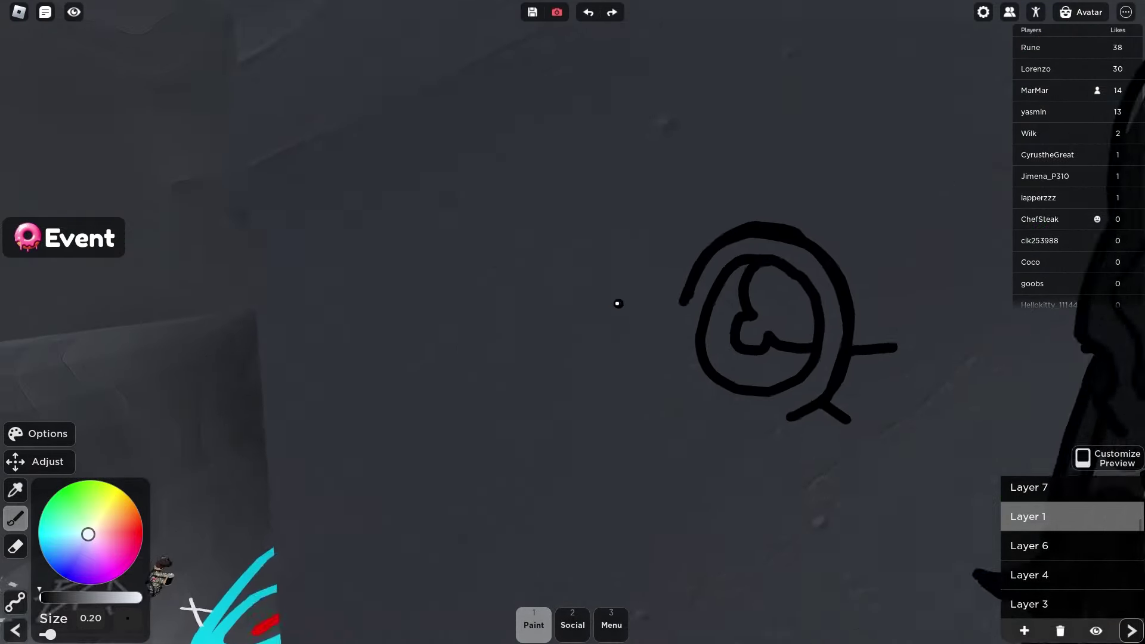
left_click_drag(617, 279, 542, 449)
left_click_drag(438, 381, 384, 388)
left_click_drag(479, 434, 452, 462)
mouse_move(580, 252)
left_mouse_down()
mouse_move(545, 243)
mouse_move(613, 371)
left_mouse_up()
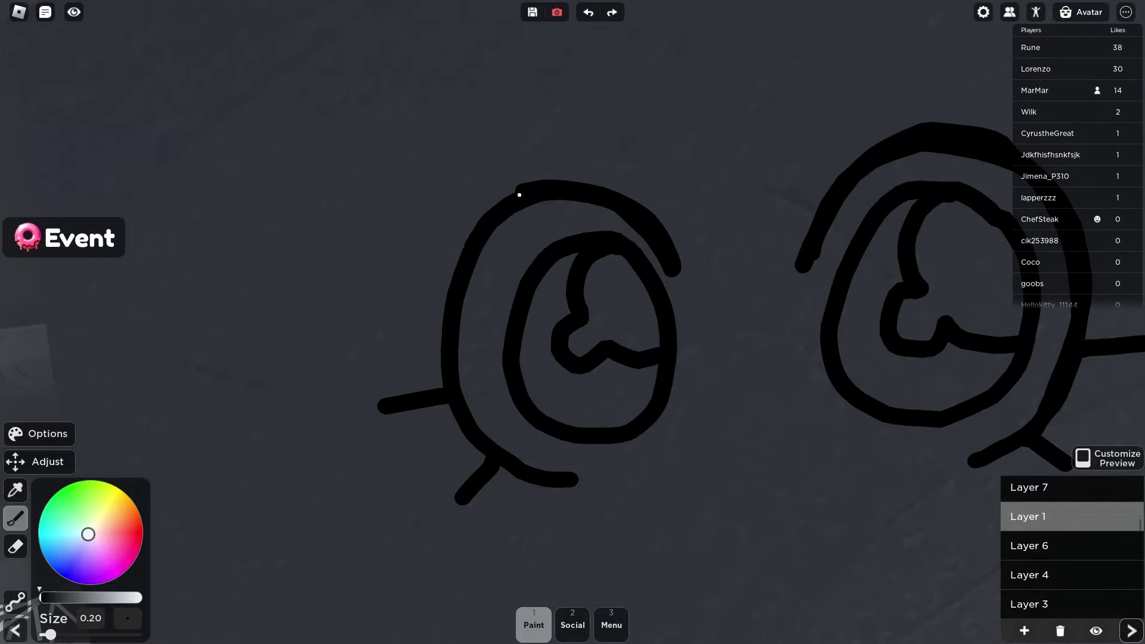
scroll(735, 417, "up", 5)
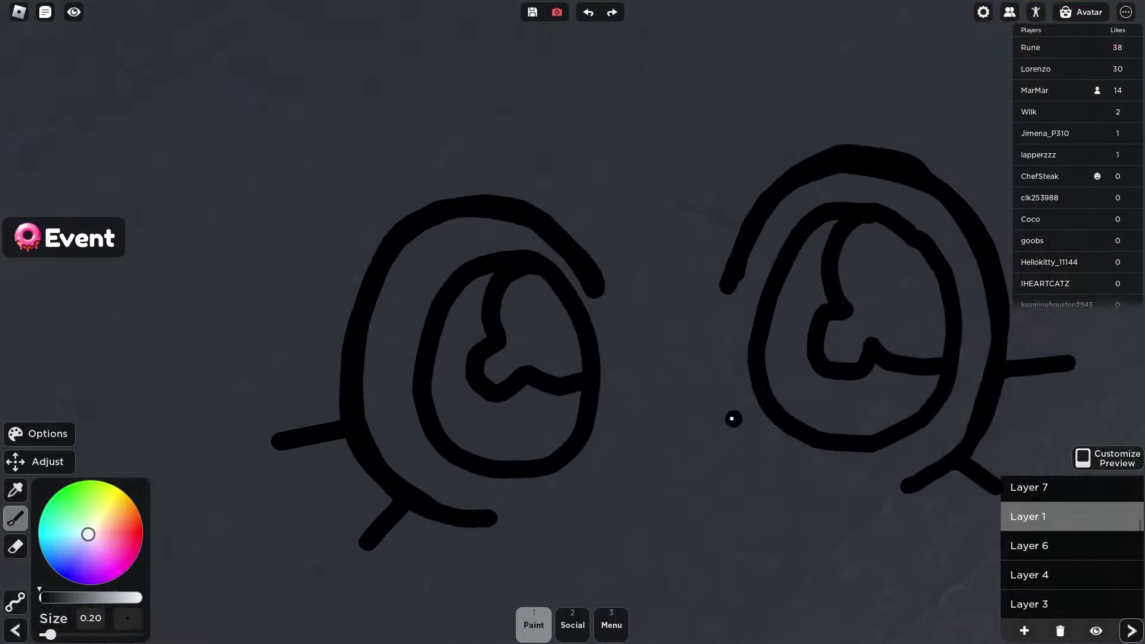
- Add a pointed wedge beside the eye, a curve above the right eye and a collar-bow loop
left_click_drag(49, 634, 44, 635)
mouse_move(496, 461)
left_mouse_down()
mouse_move(586, 487)
mouse_move(430, 448)
left_mouse_up()
scroll(715, 461, "down", 5)
scroll(527, 429, "up", 5)
scroll(421, 390, "down", 3)
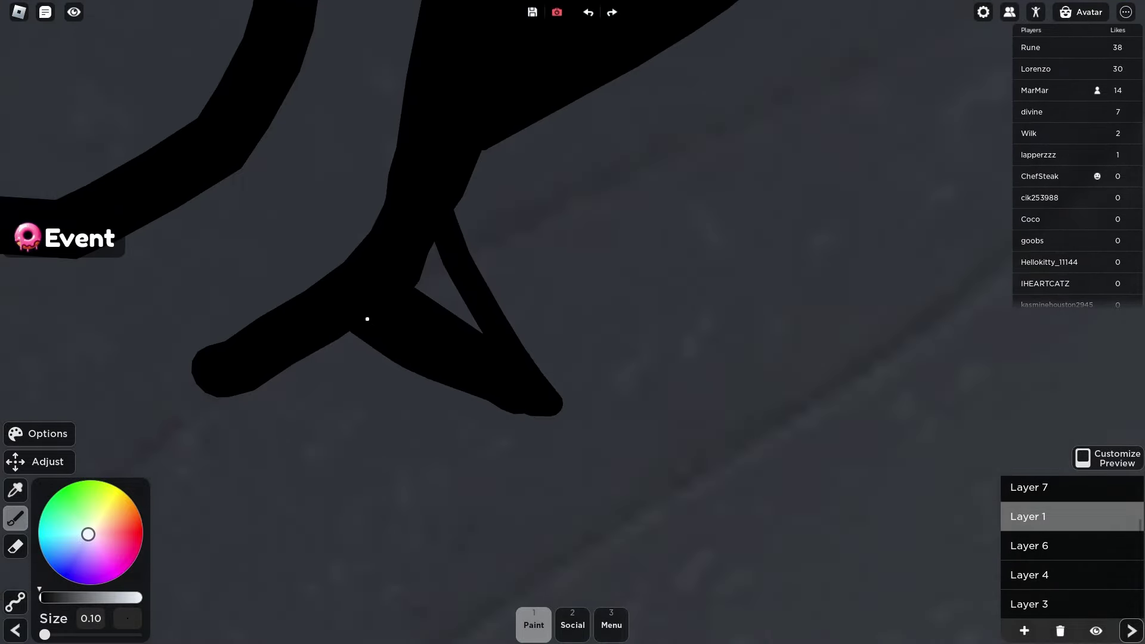
scroll(365, 317, "down", 5)
key("v")
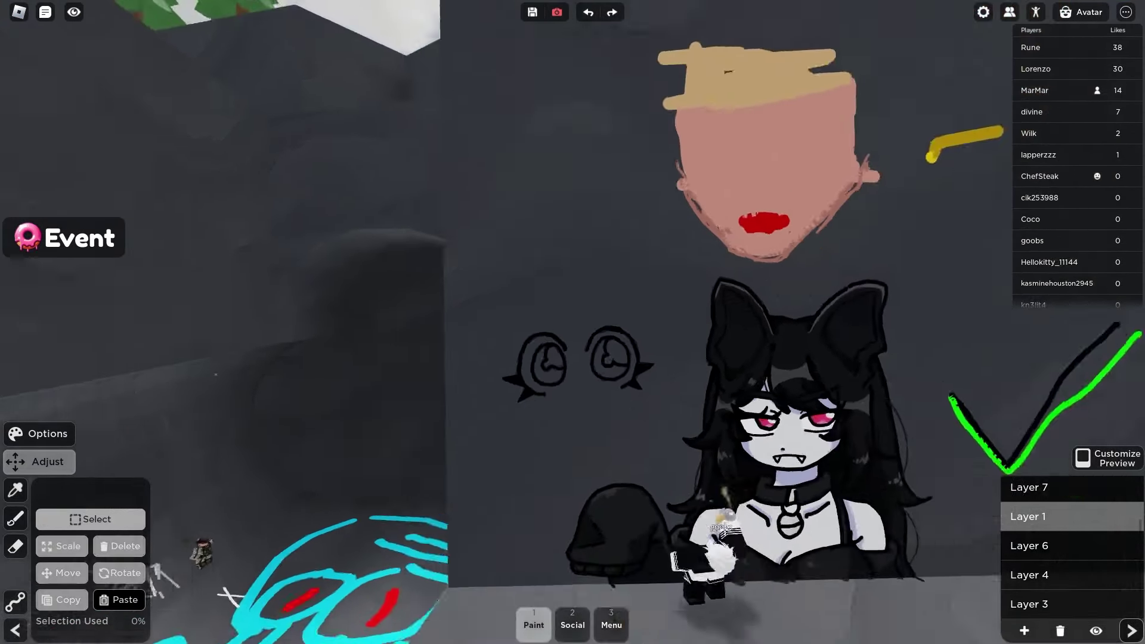
key("b")
scroll(504, 456, "up", 5)
scroll(478, 440, "up", 2)
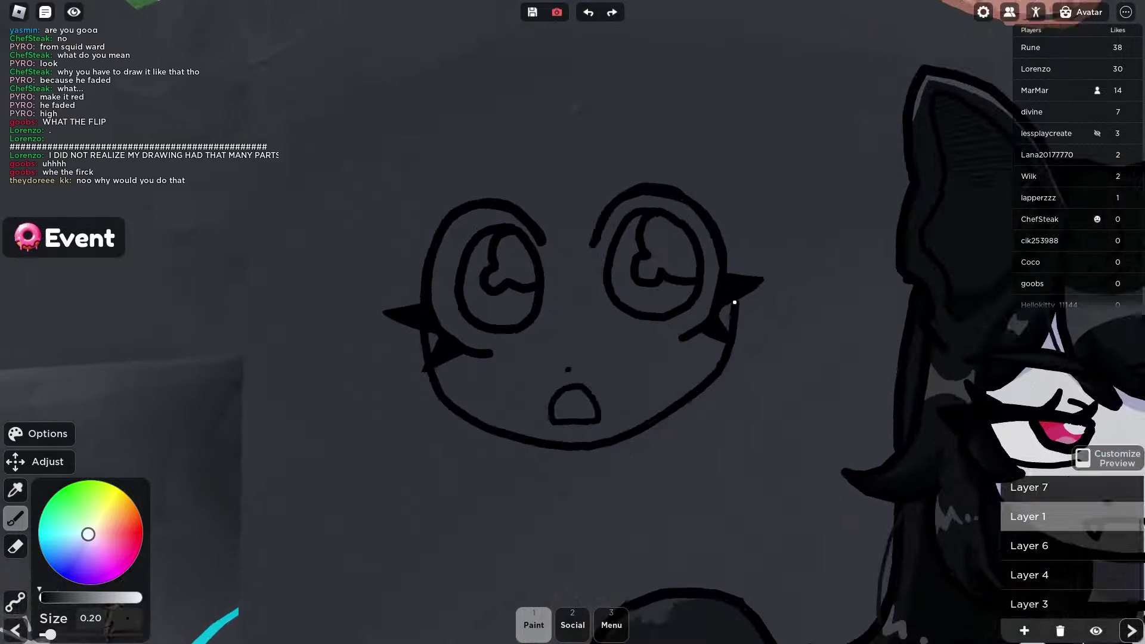
scroll(734, 302, "up", 5)
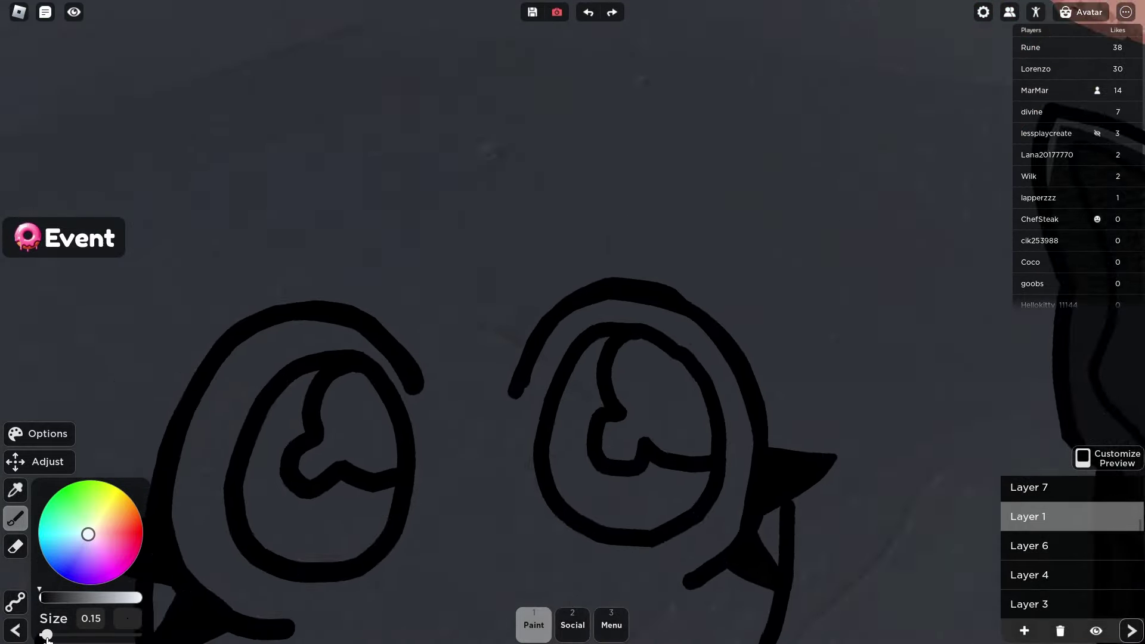
left_click_drag(495, 380, 505, 338)
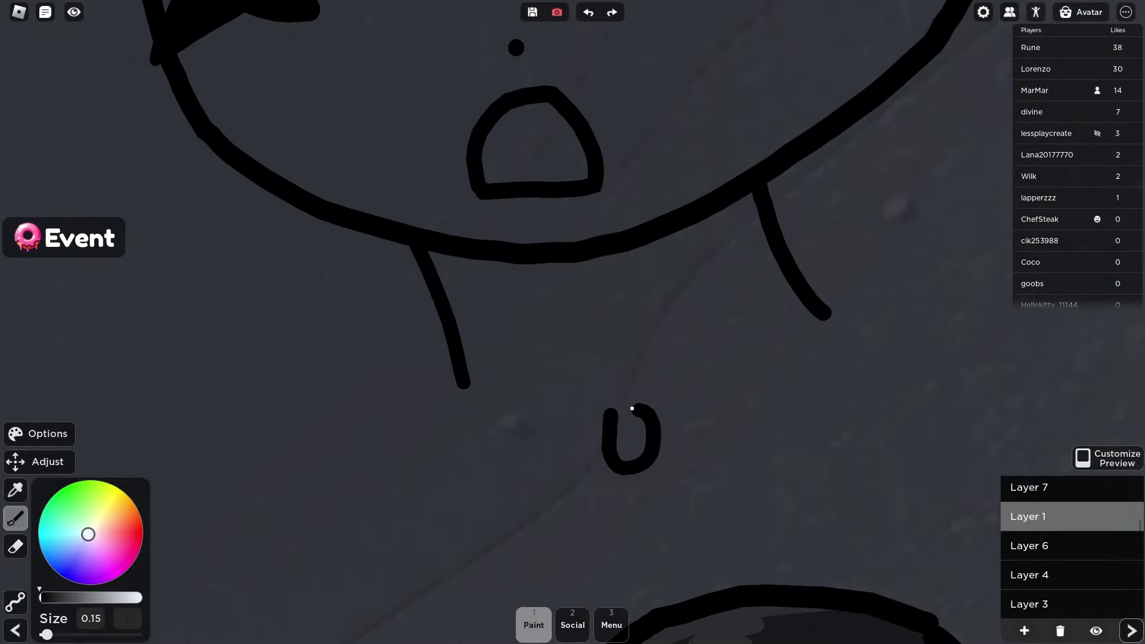
left_click_drag(663, 436, 685, 400)
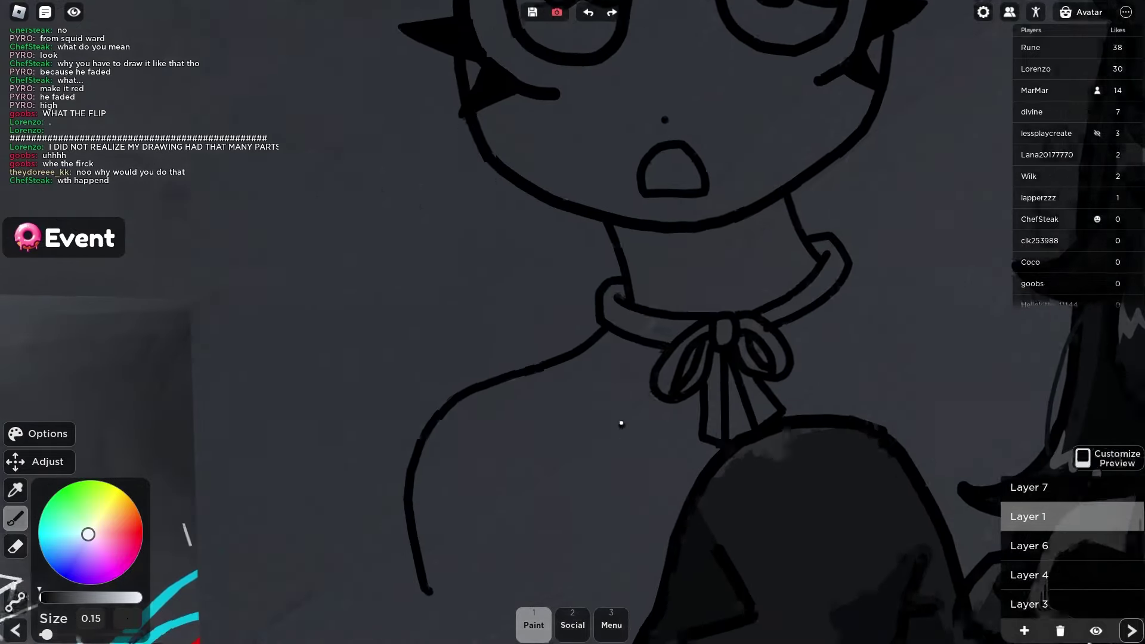
- Add another curve to the bow and send the thank-you reply in chat
left_click_drag(611, 378, 588, 433)
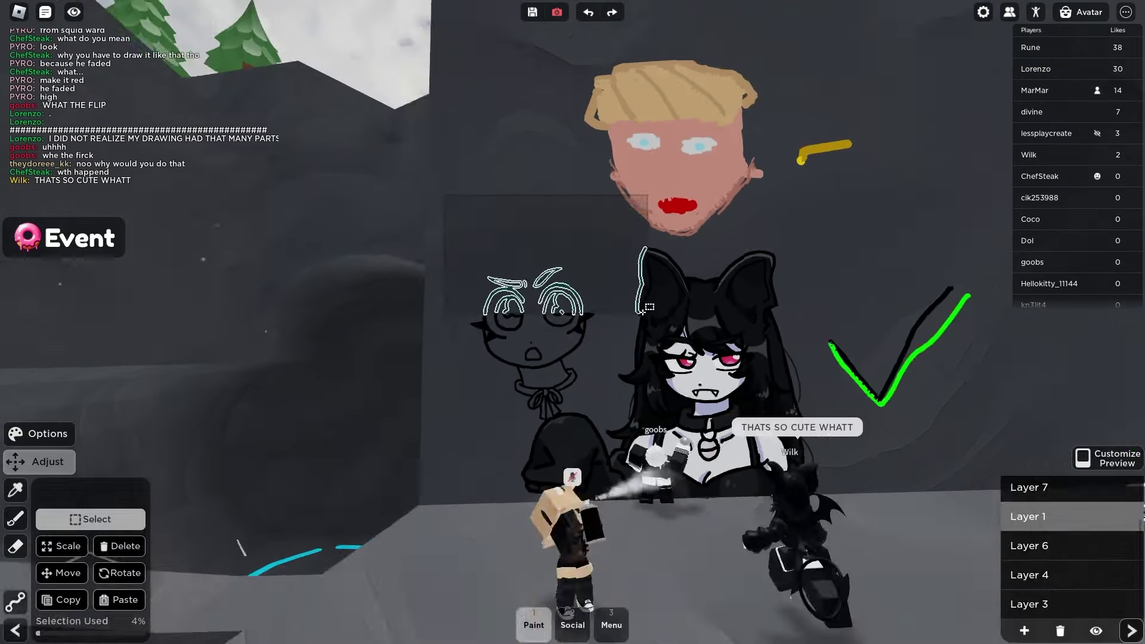
type("YAAYYY IM SO HAPPY YOU LIKE IT!")
key("Return")
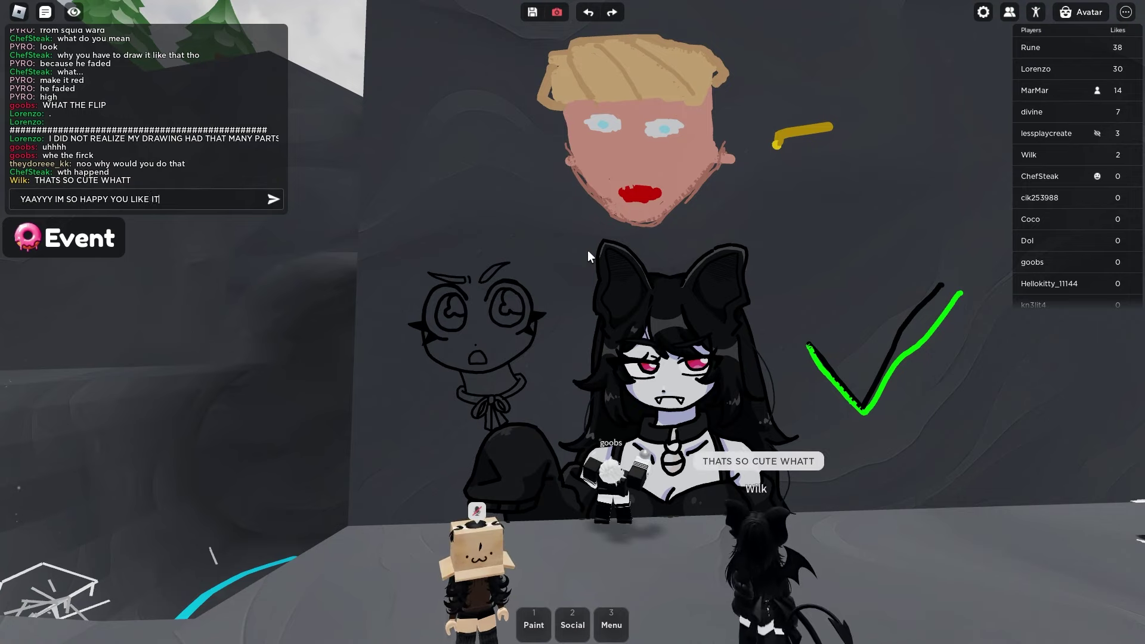
type("E IT!!")
key("Return")
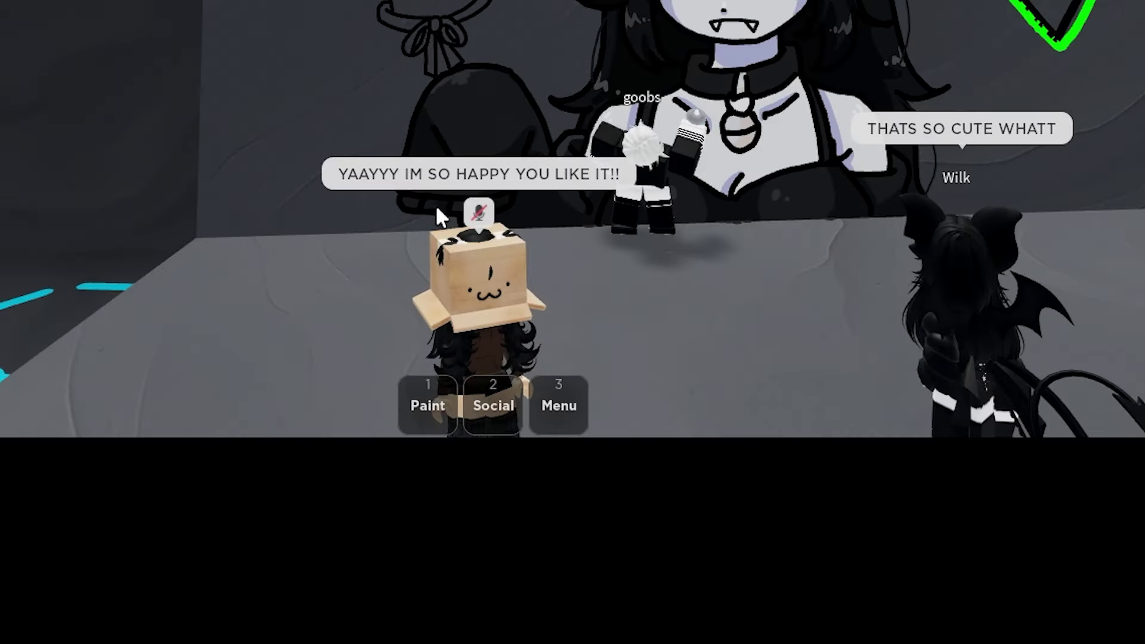
scroll(378, 351, "down", 3)
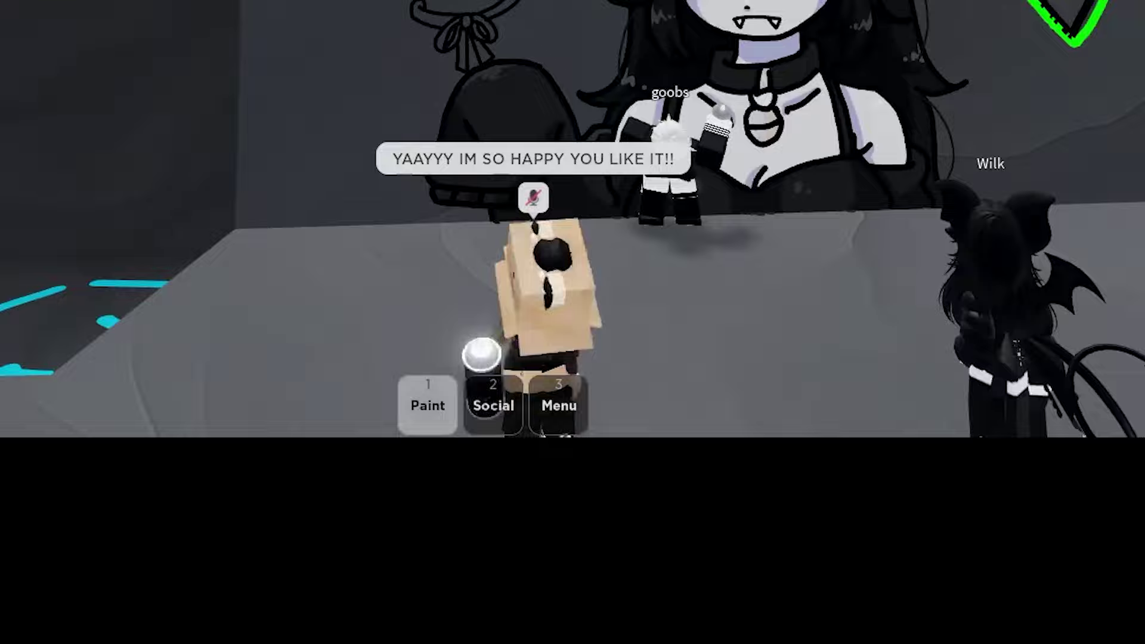
scroll(573, 219, "up", 3)
scroll(573, 220, "up", 3)
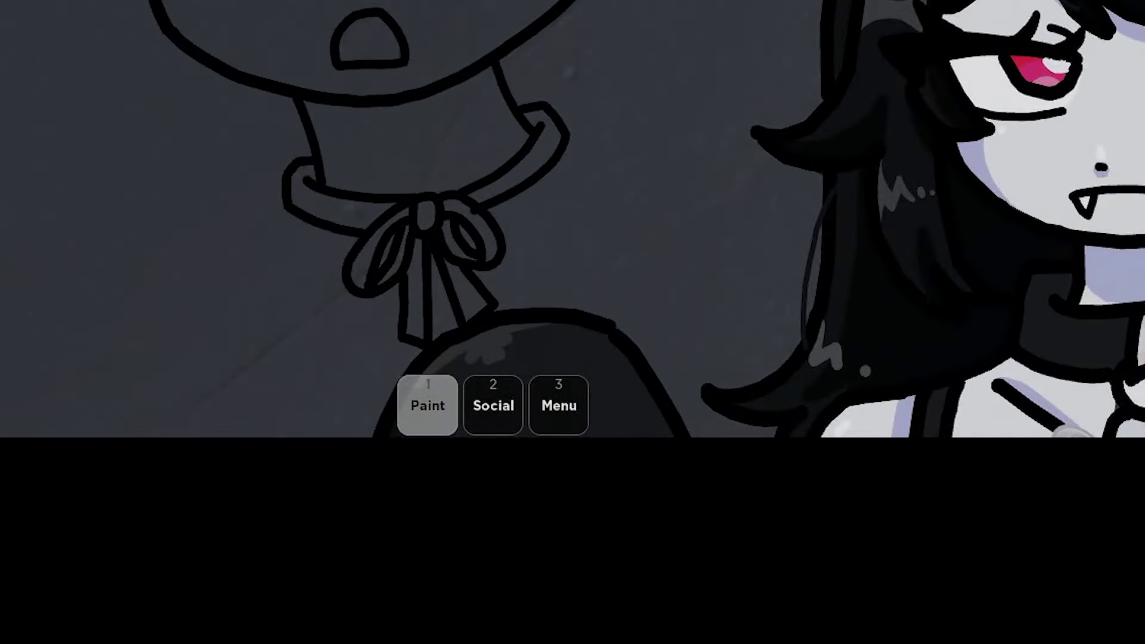
scroll(572, 219, "down", 5)
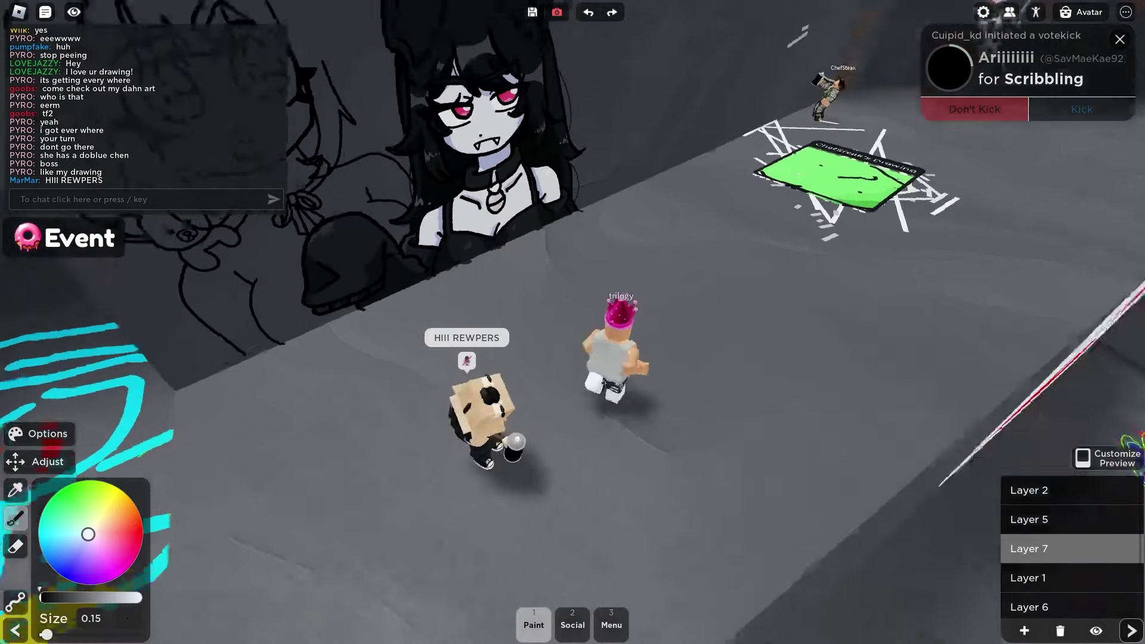
scroll(630, 351, "up", 5)
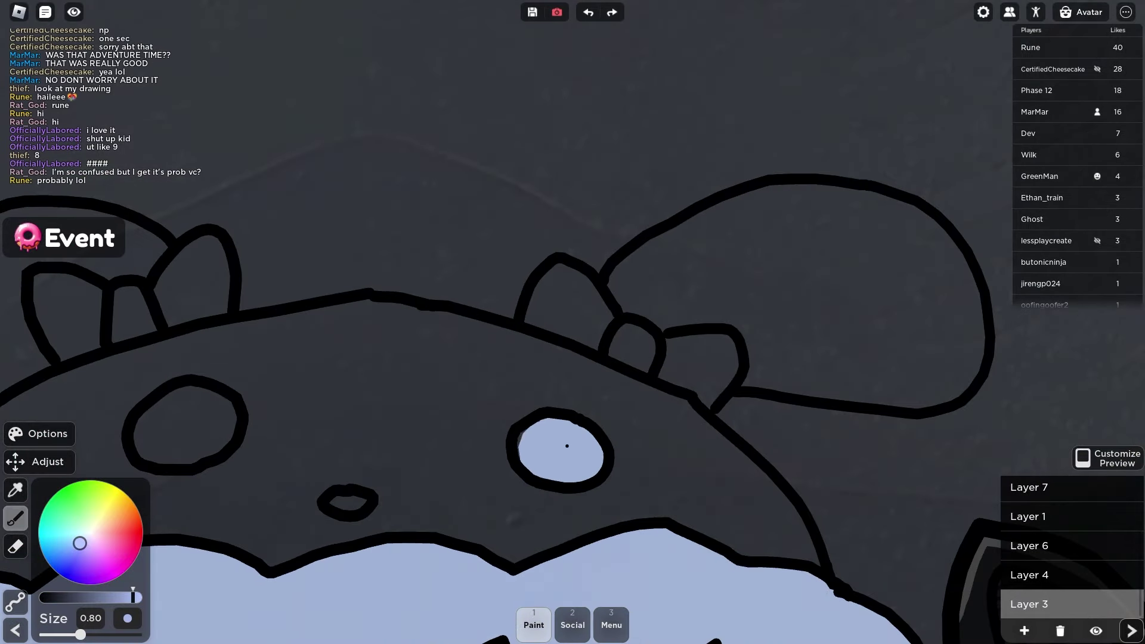
- Dab a light-blue ear highlight, then write a pink note beside the SILLY doodle
left_click(543, 300)
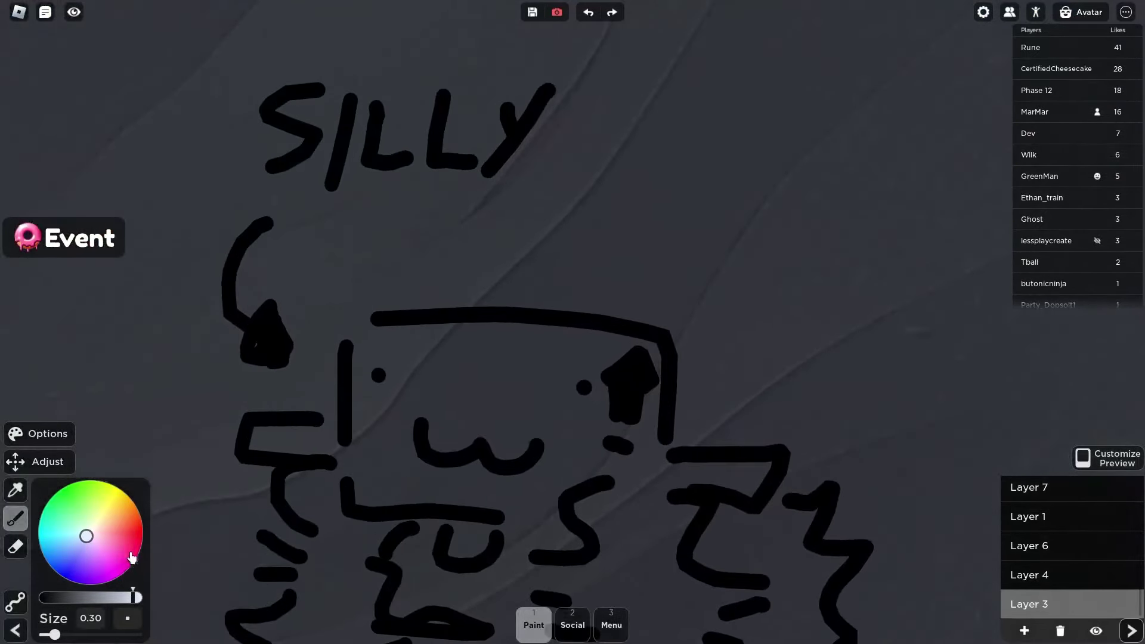
left_click(115, 533)
left_click_drag(555, 165, 515, 240)
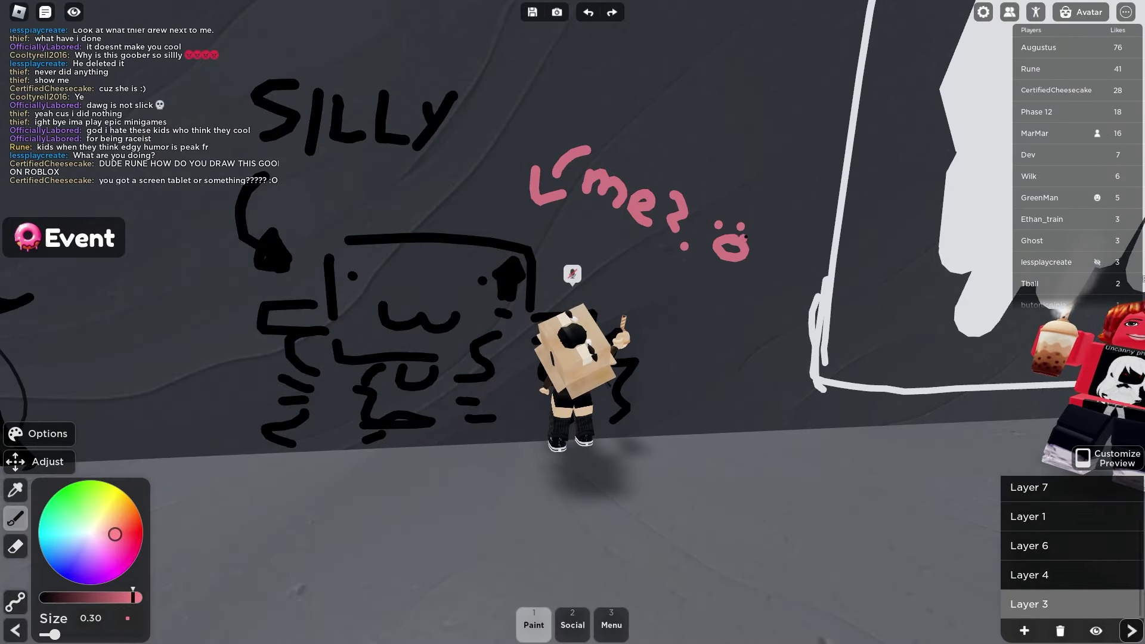
- Step the avatar back and walk left along the wall
key("s")
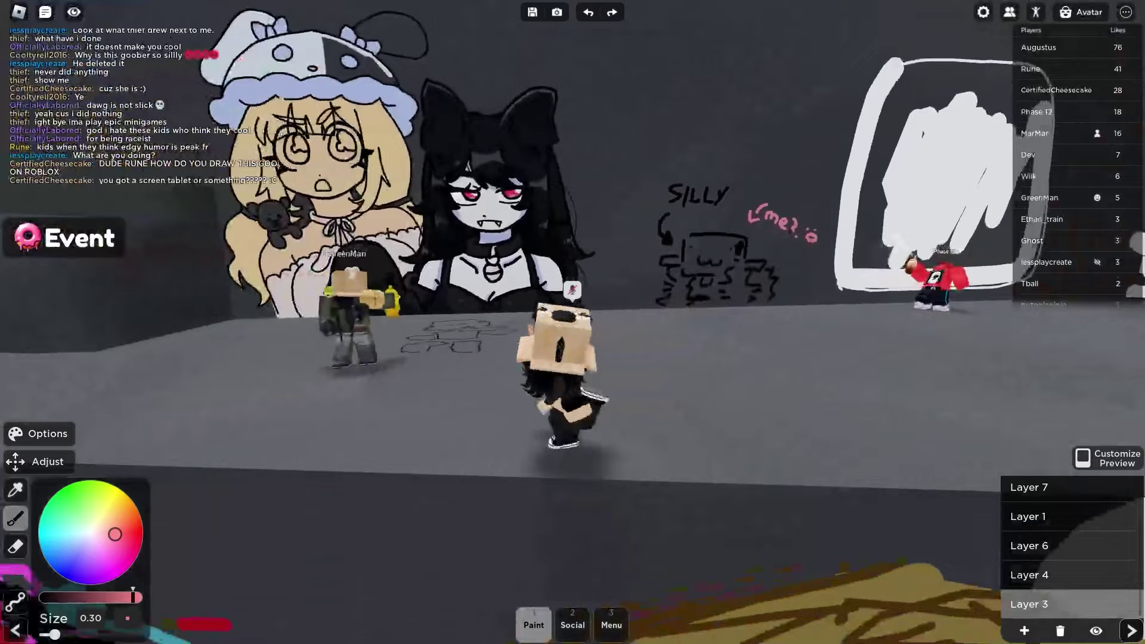
key("a")
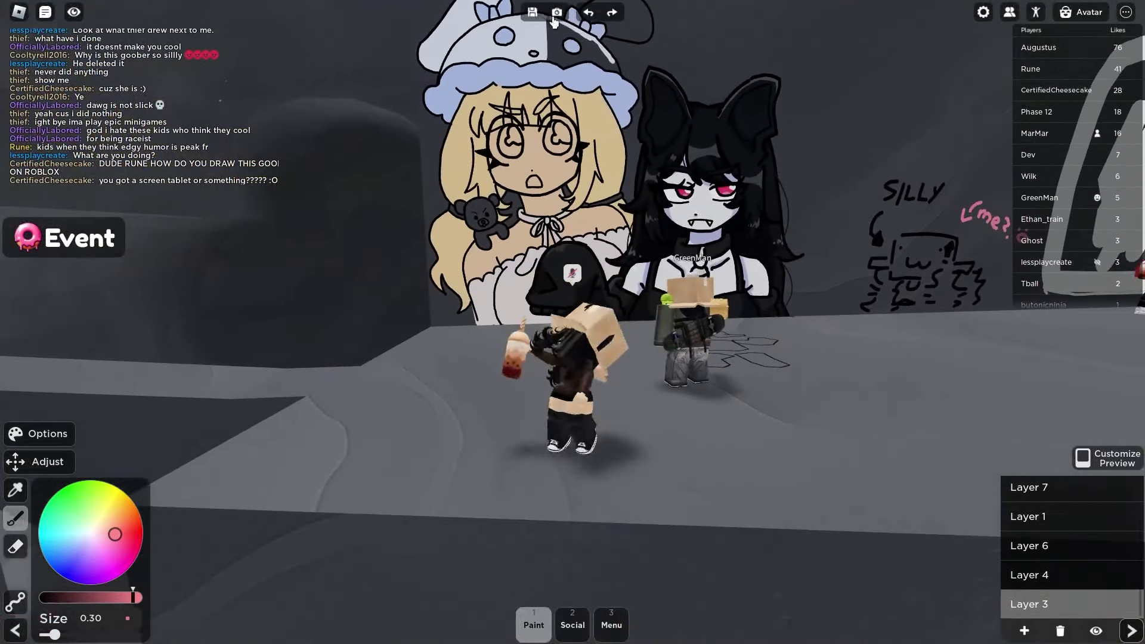
scroll(1063, 573, "up", 5)
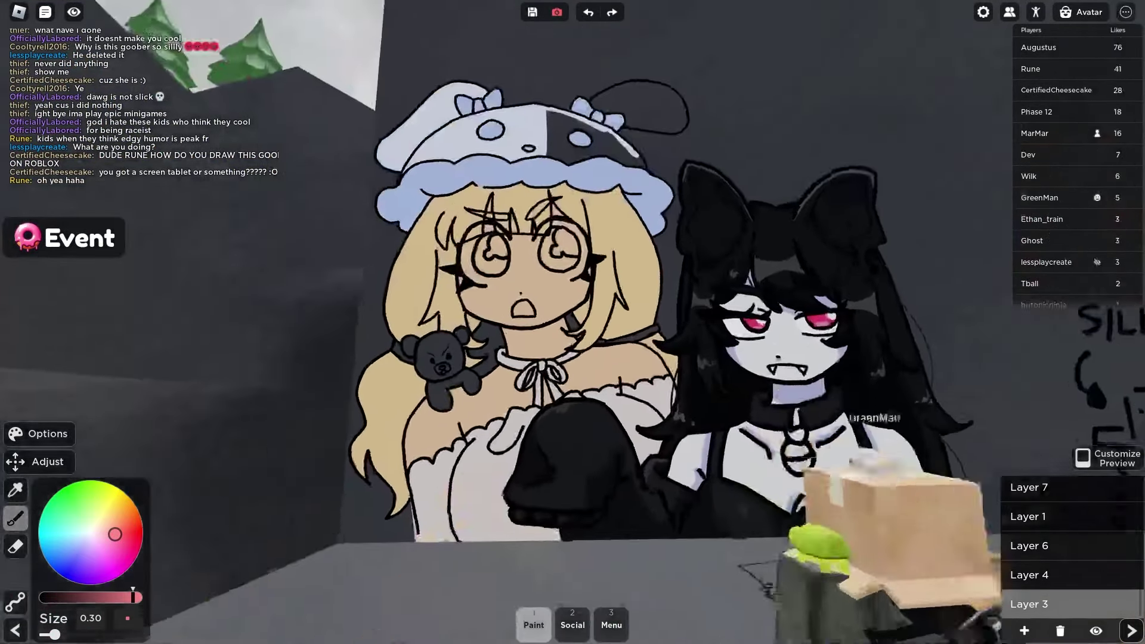
scroll(1063, 573, "down", 5)
scroll(1063, 573, "down", 3)
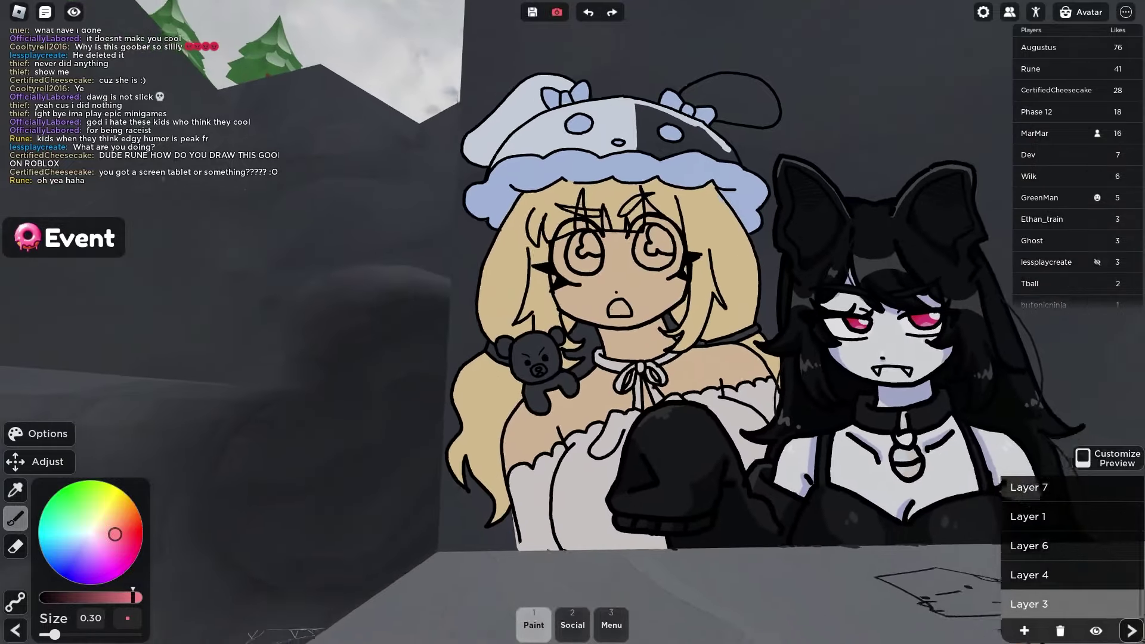
scroll(523, 558, "down", 5)
scroll(575, 434, "up", 3)
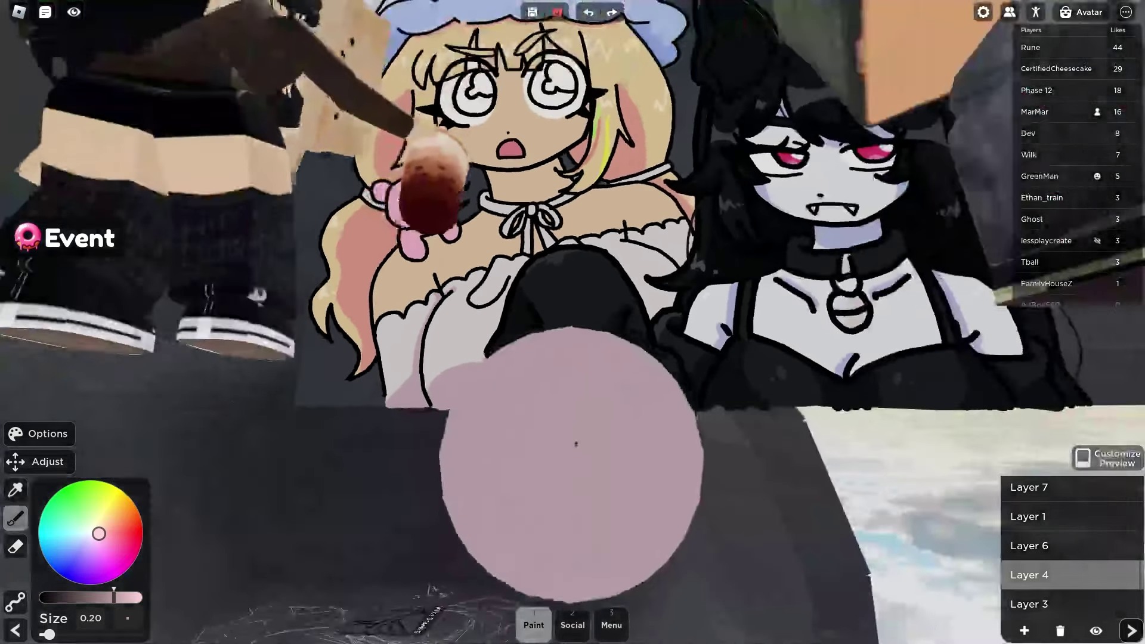
scroll(591, 386, "up", 3)
scroll(632, 320, "up", 3)
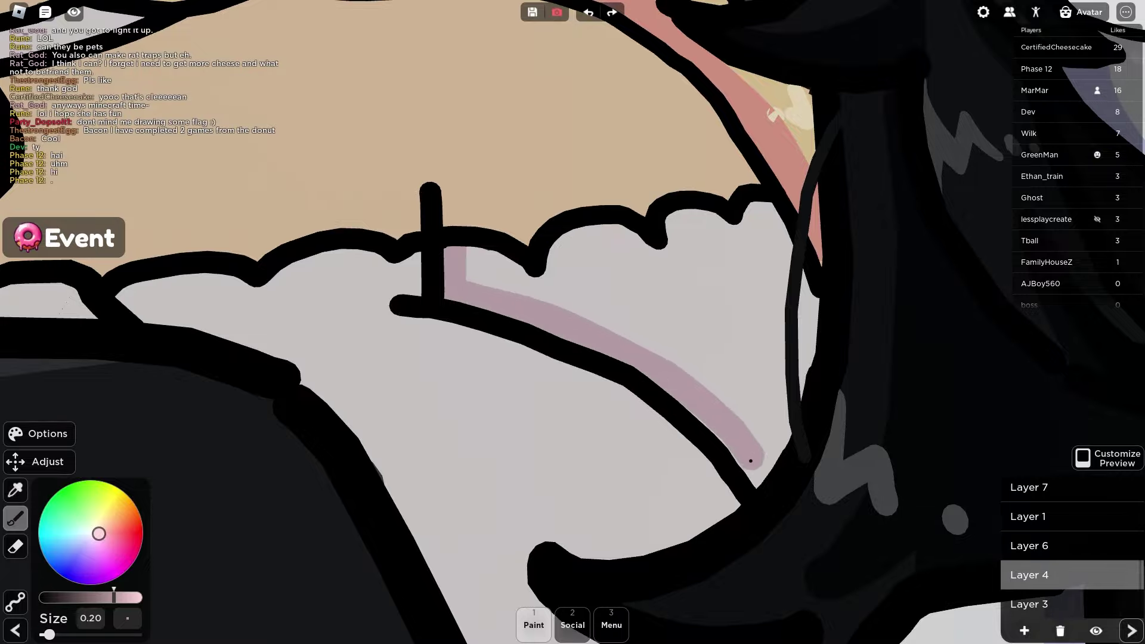
scroll(573, 322, "down", 3)
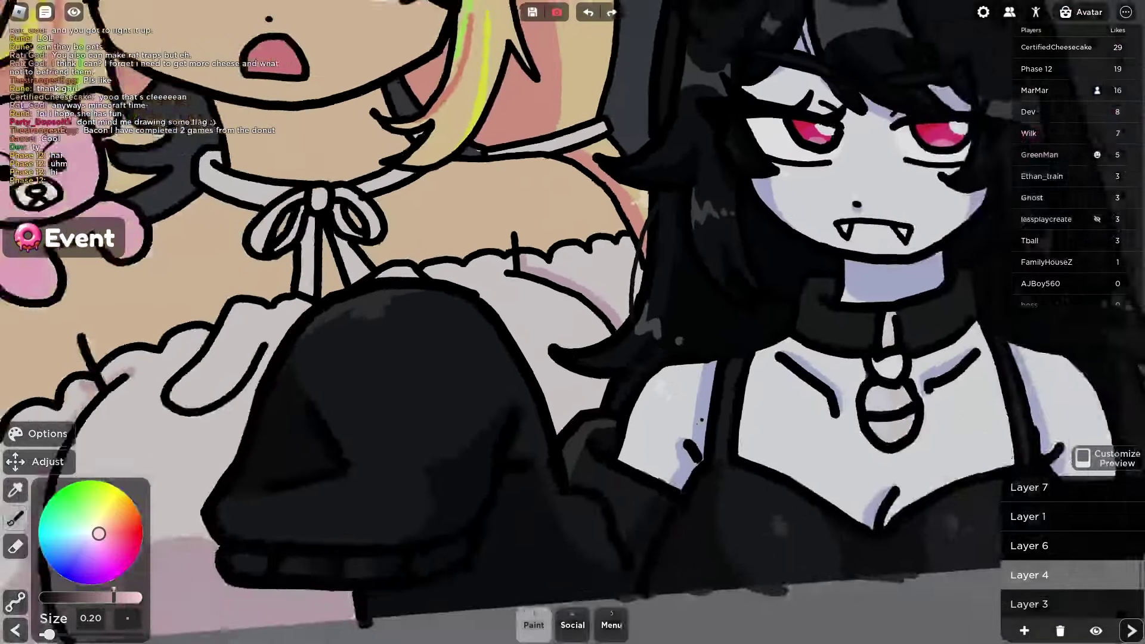
scroll(573, 322, "down", 3)
scroll(573, 322, "up", 3)
scroll(572, 322, "up", 3)
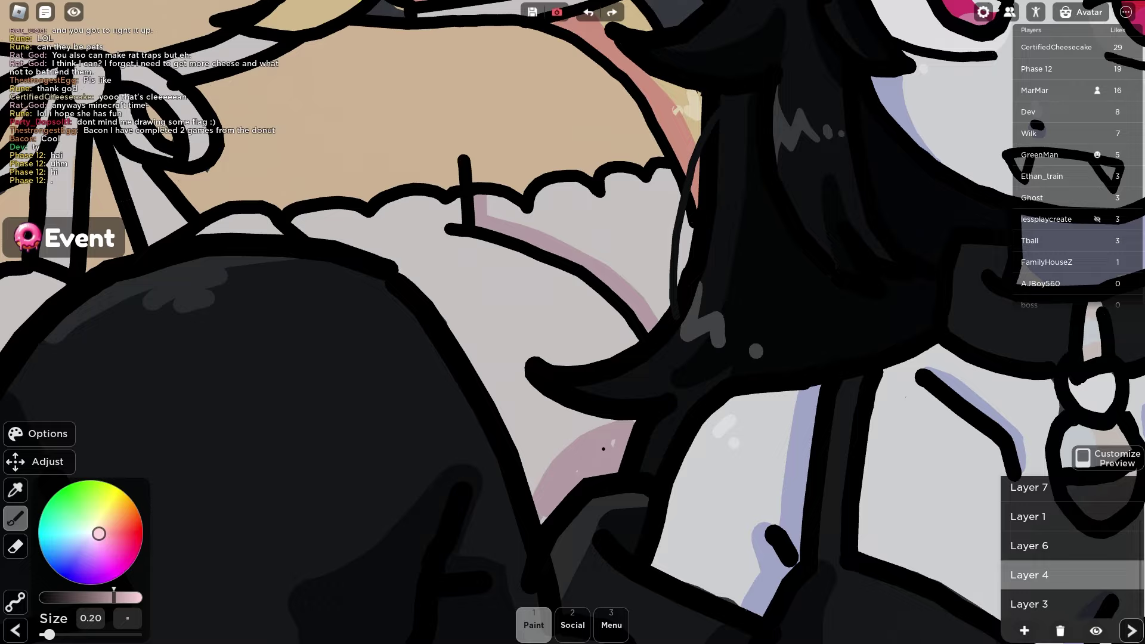
scroll(573, 322, "down", 3)
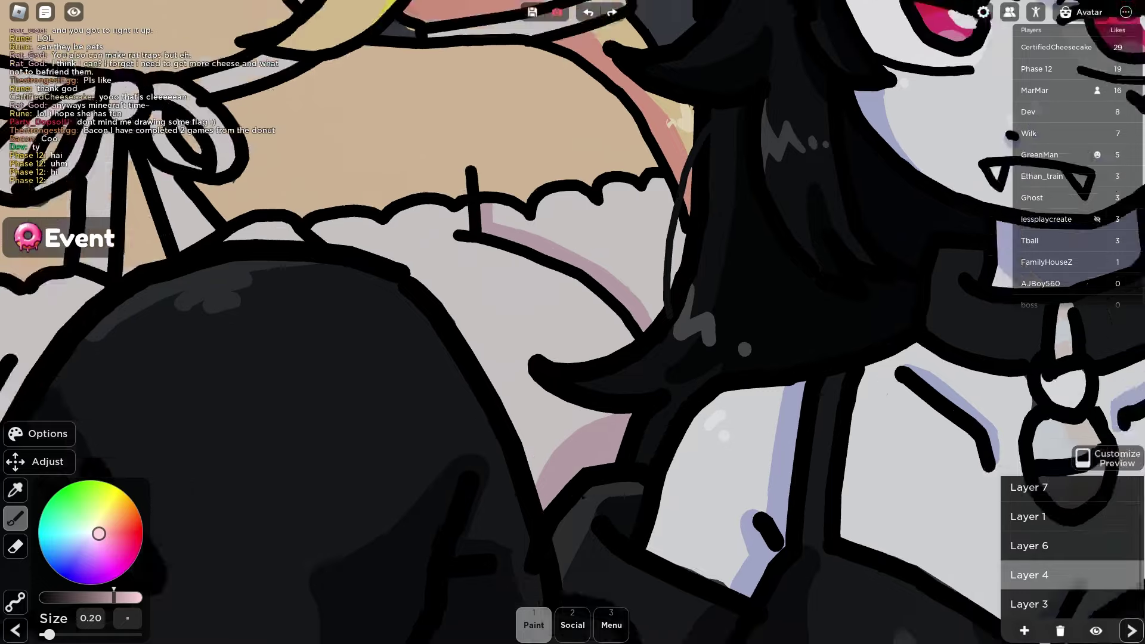
scroll(573, 323, "down", 3)
scroll(573, 322, "down", 2)
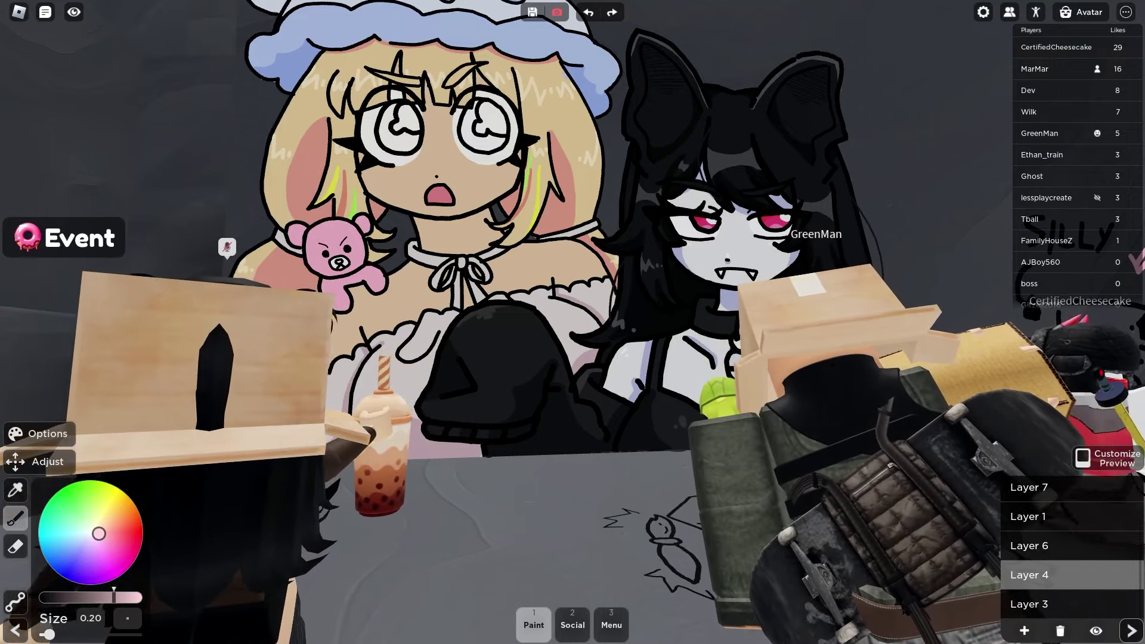
scroll(572, 323, "up", 1)
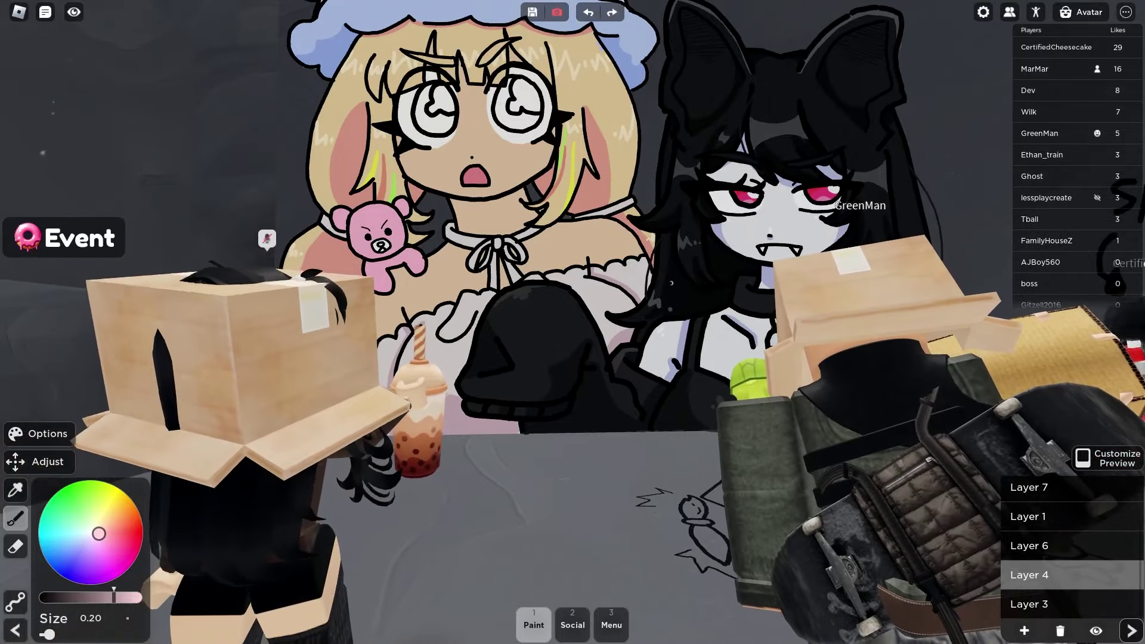
scroll(671, 283, "up", 3)
scroll(627, 260, "up", 3)
scroll(603, 243, "up", 2)
scroll(609, 109, "up", 2)
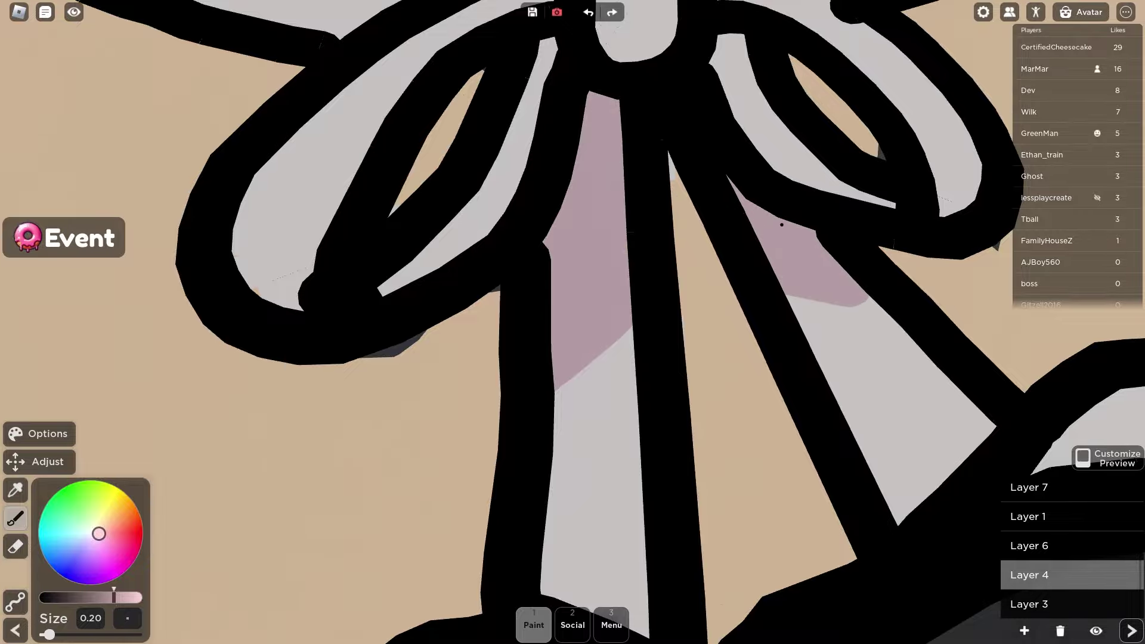
scroll(572, 323, "down", 5)
scroll(573, 322, "up", 2)
scroll(572, 322, "up", 3)
scroll(572, 322, "down", 2)
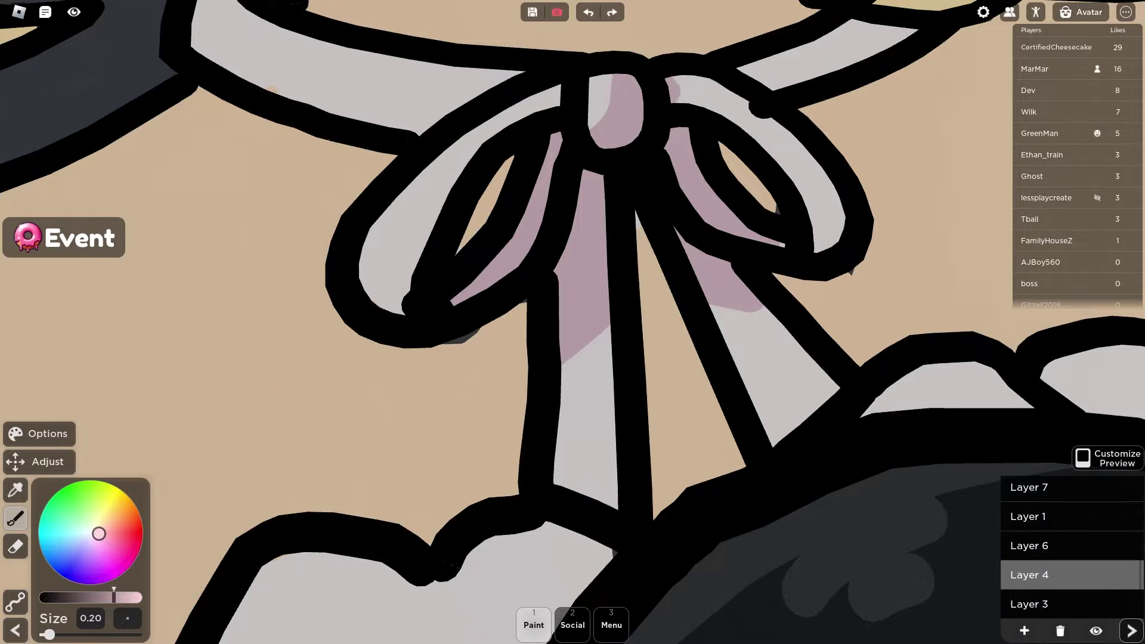
scroll(572, 322, "down", 5)
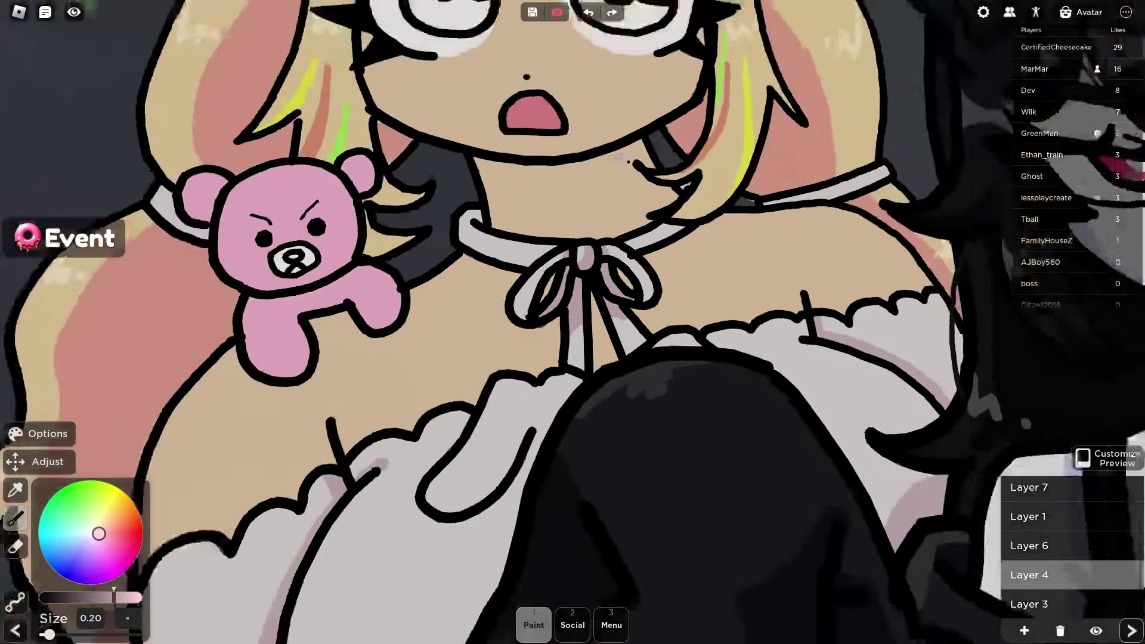
scroll(572, 322, "up", 2)
scroll(573, 322, "up", 2)
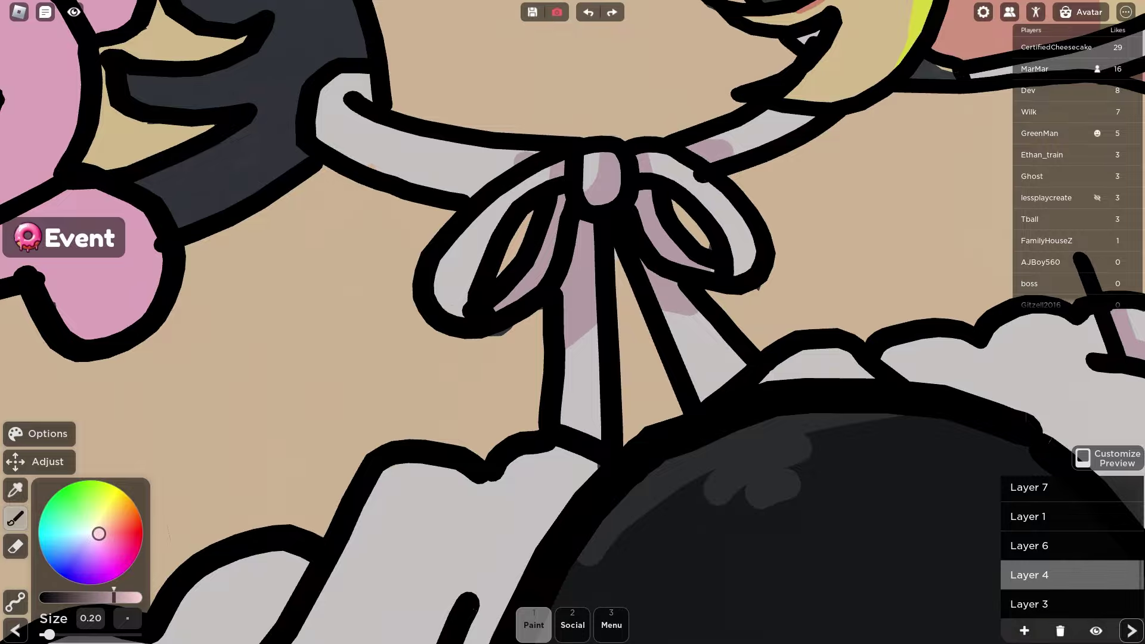
scroll(457, 177, "down", 5)
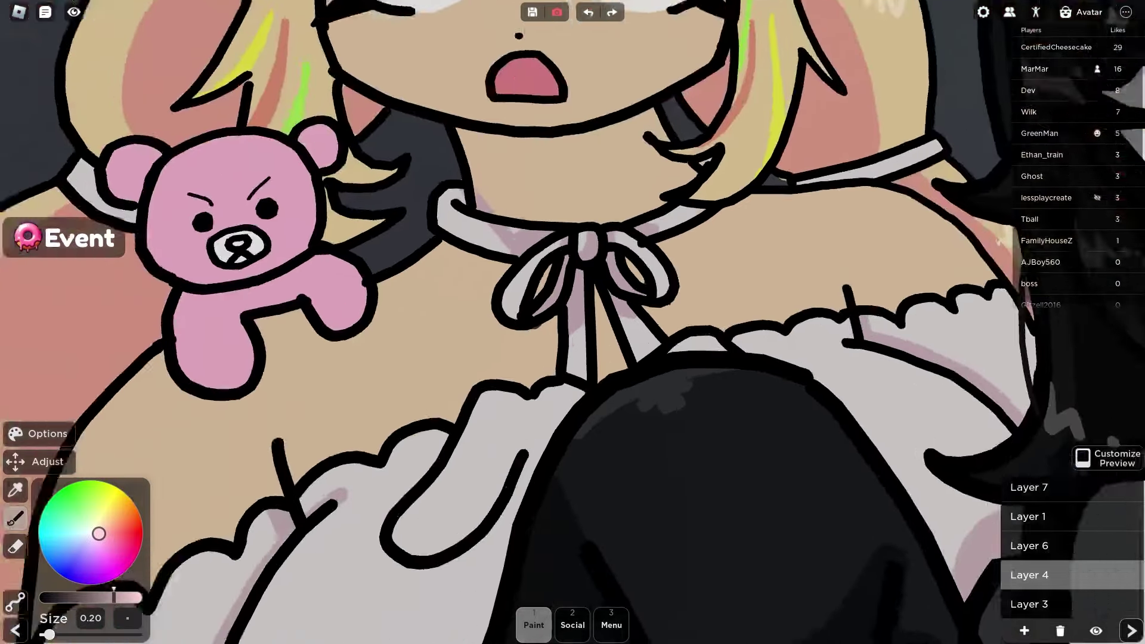
scroll(457, 177, "up", 4)
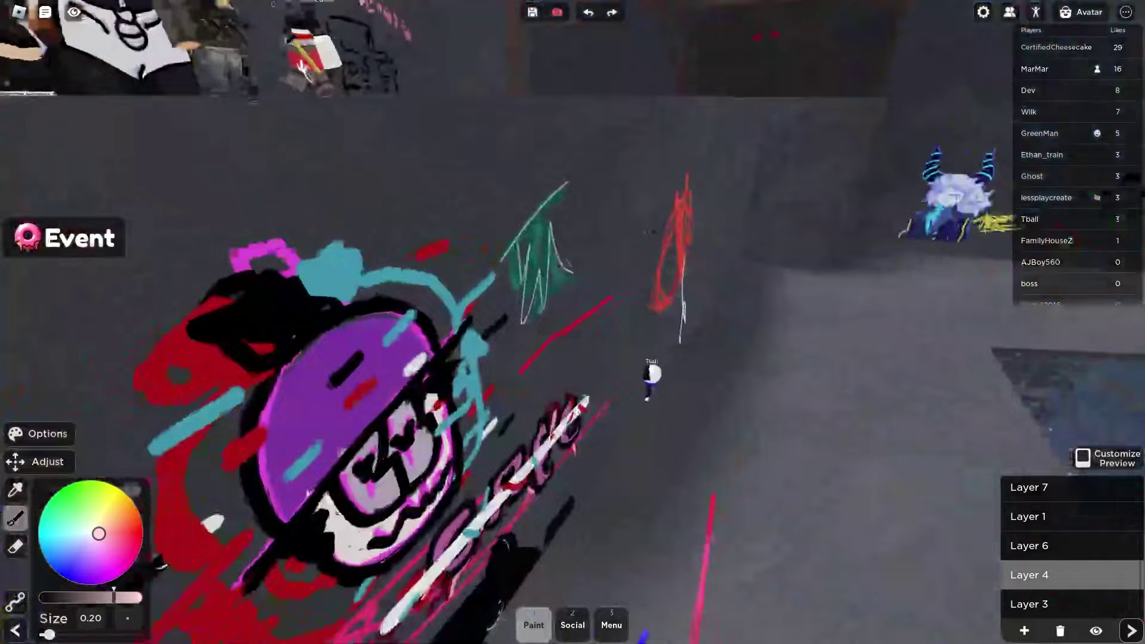
scroll(572, 322, "up", 5)
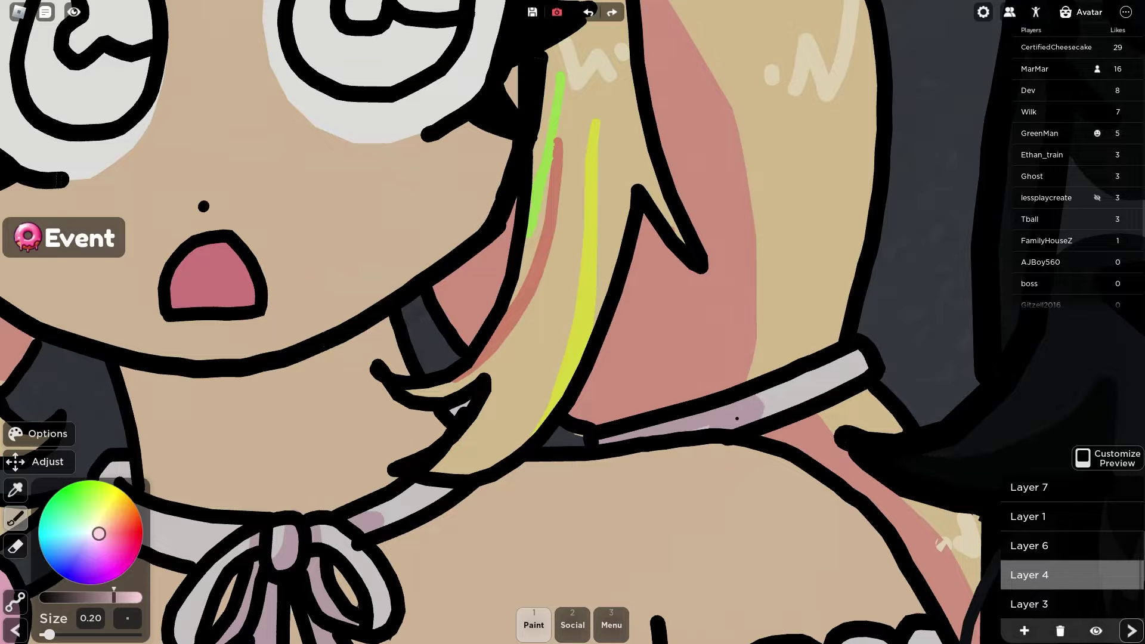
scroll(724, 416, "up", 3)
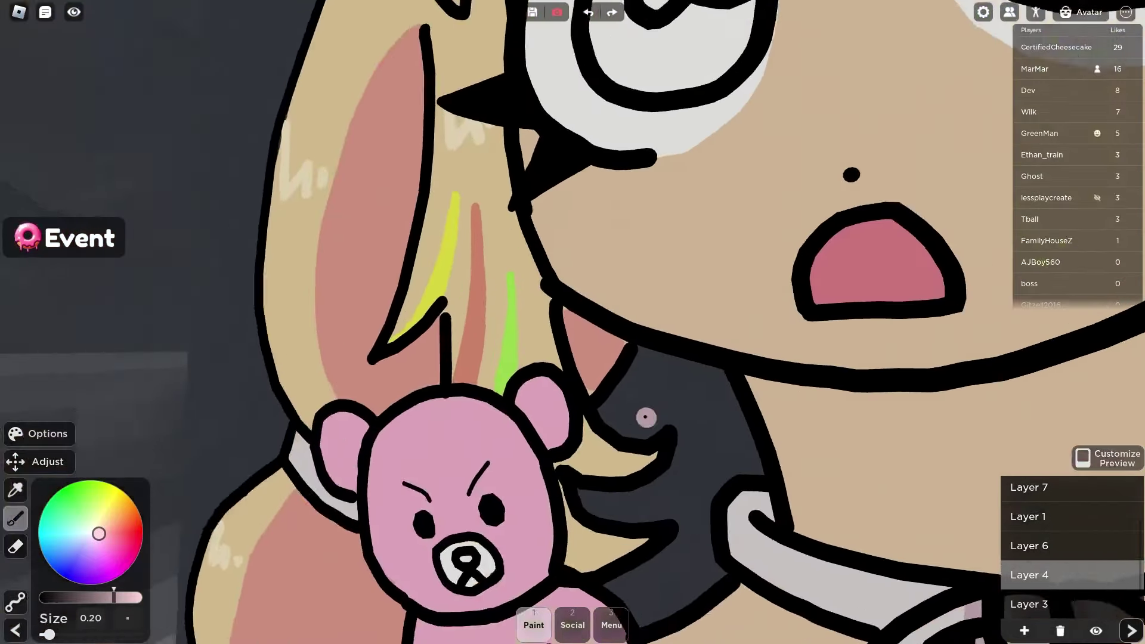
scroll(626, 438, "up", 3)
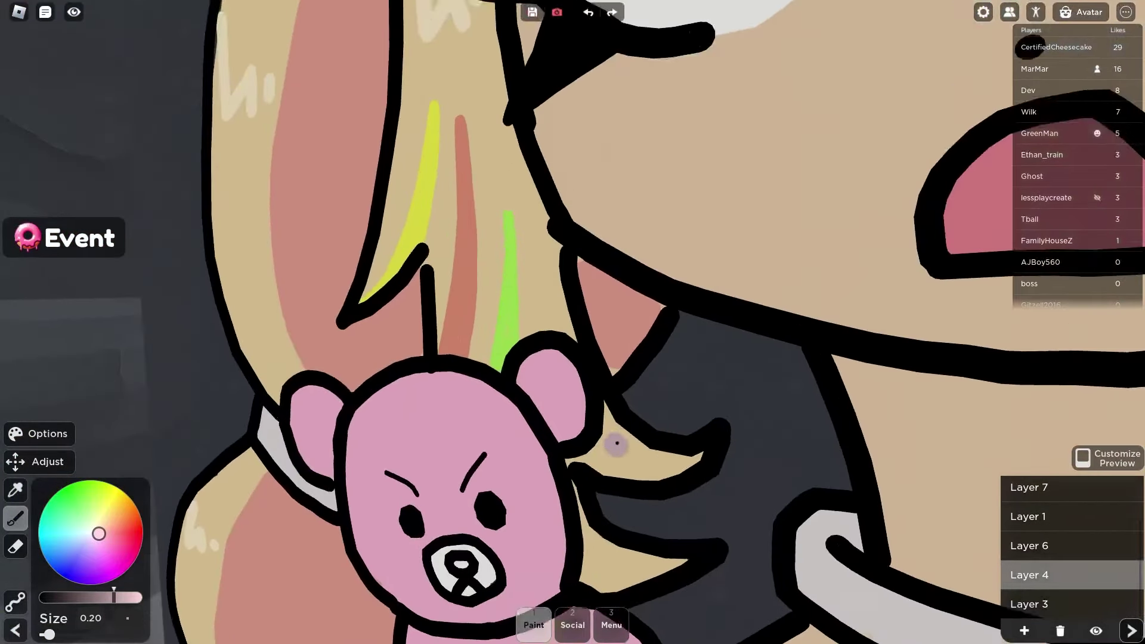
scroll(582, 459, "up", 2)
scroll(582, 458, "up", 2)
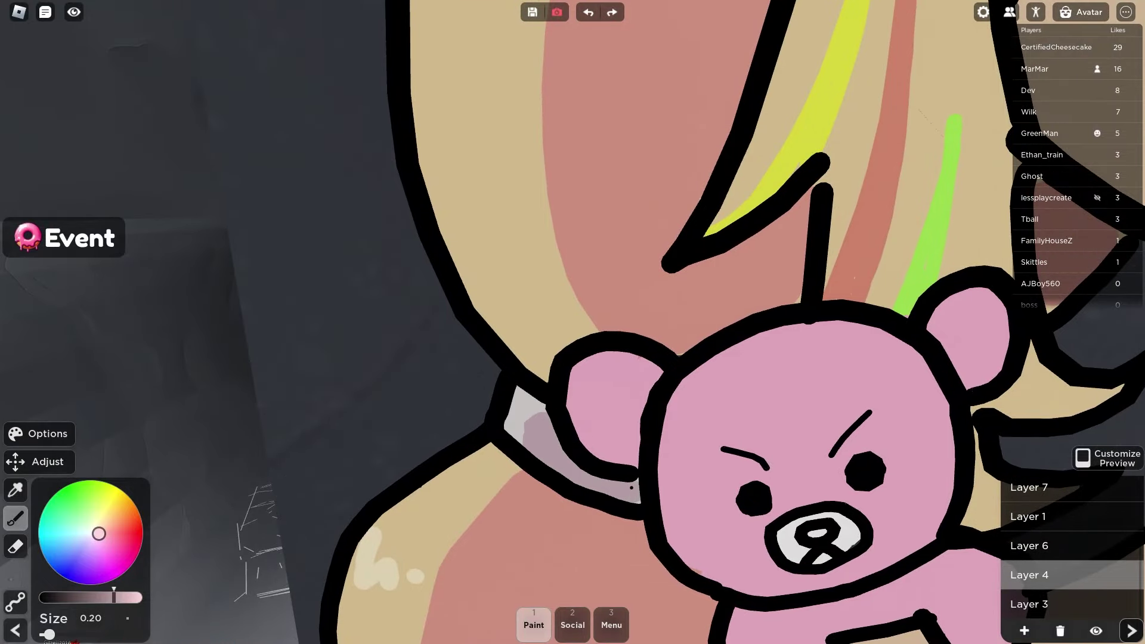
scroll(572, 358, "down", 5)
scroll(573, 358, "down", 1)
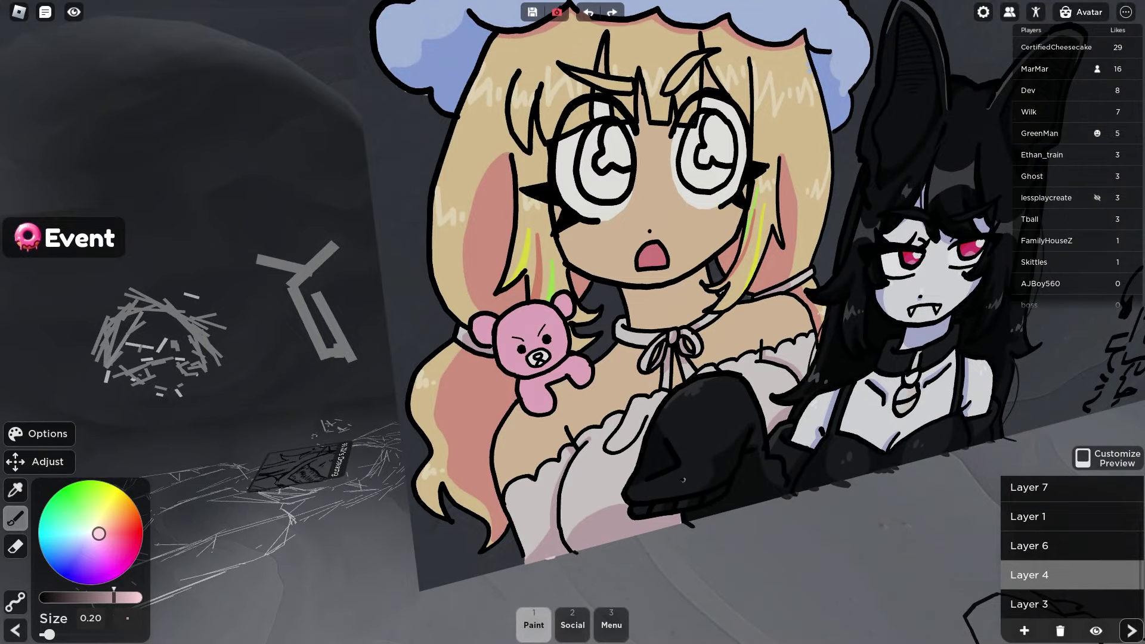
scroll(743, 533, "up", 3)
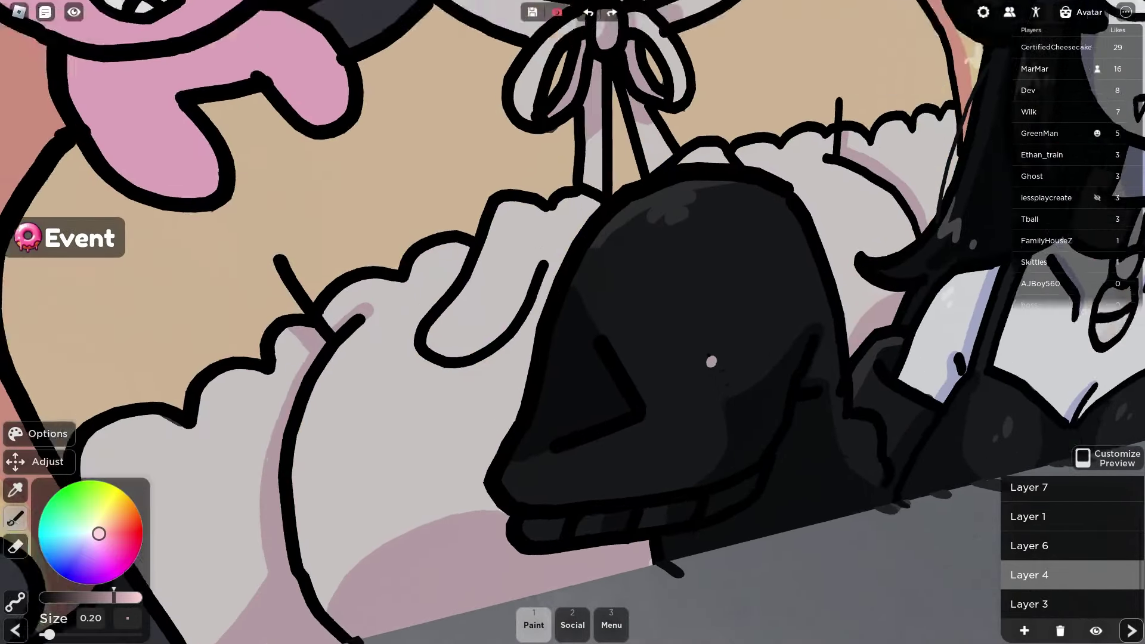
scroll(708, 358, "down", 4)
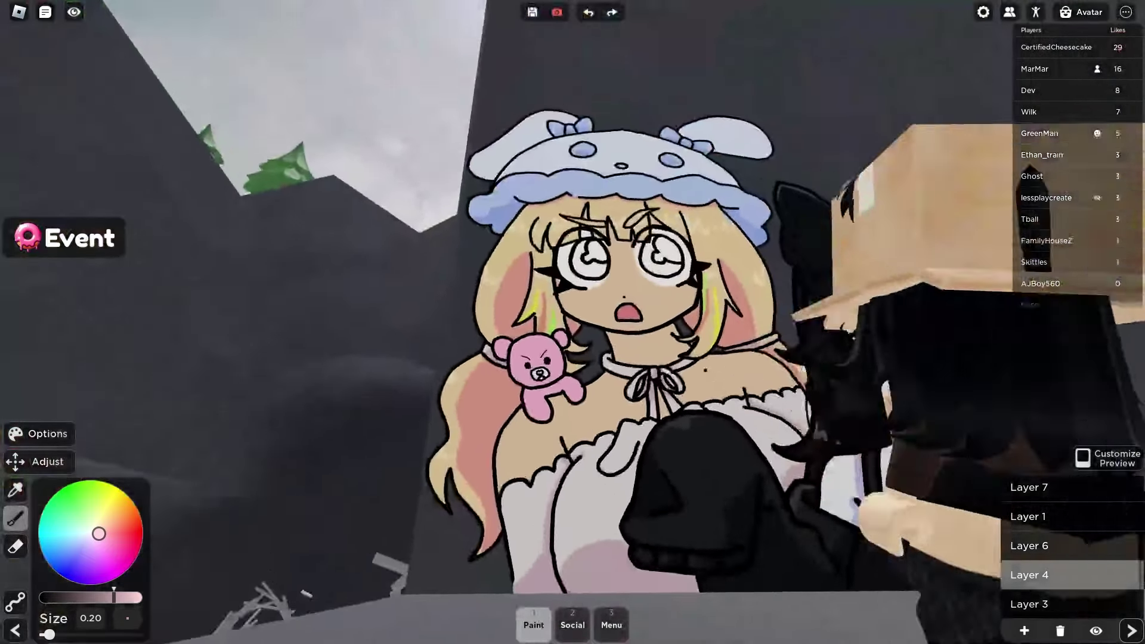
scroll(705, 369, "up", 3)
scroll(678, 153, "up", 3)
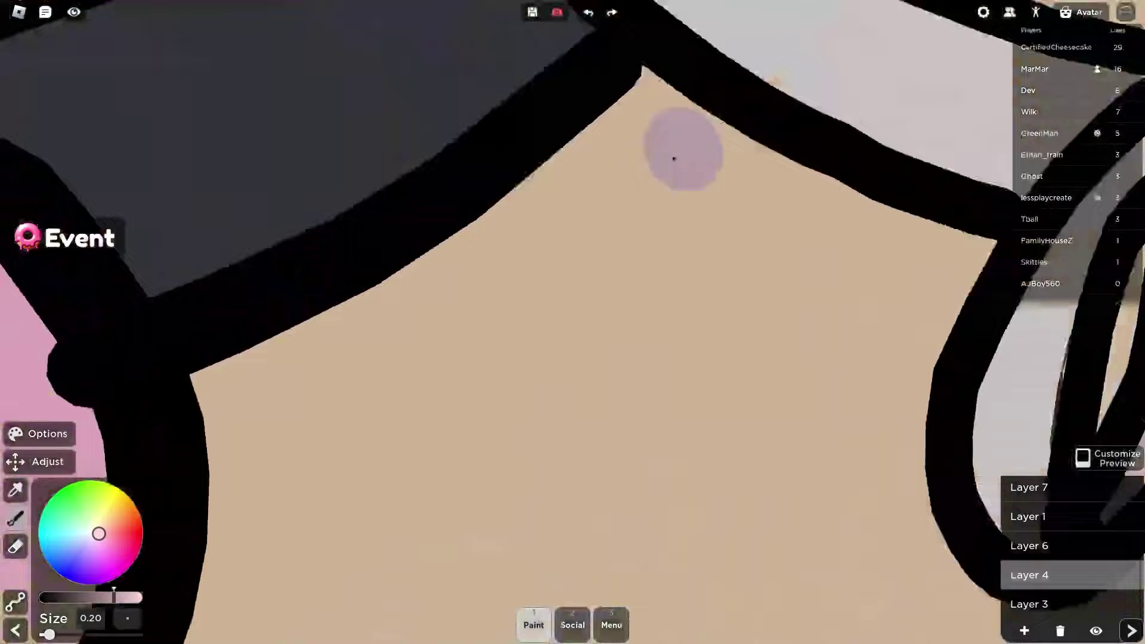
scroll(678, 153, "down", 4)
scroll(629, 143, "up", 4)
scroll(628, 148, "down", 3)
scroll(629, 147, "down", 2)
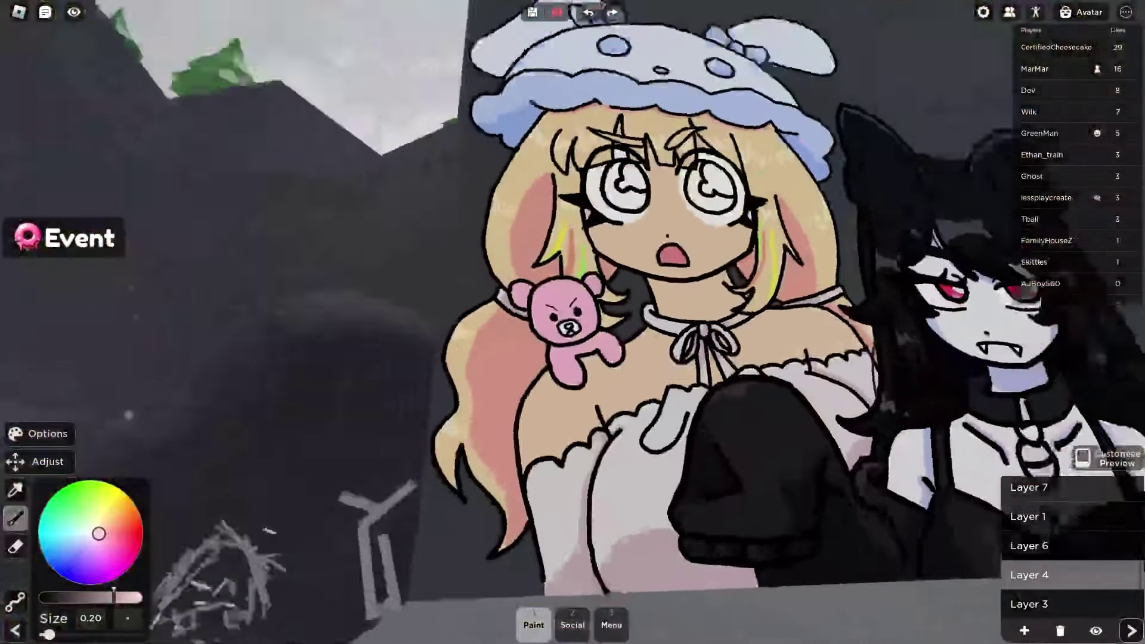
scroll(629, 148, "up", 3)
scroll(499, 323, "down", 5)
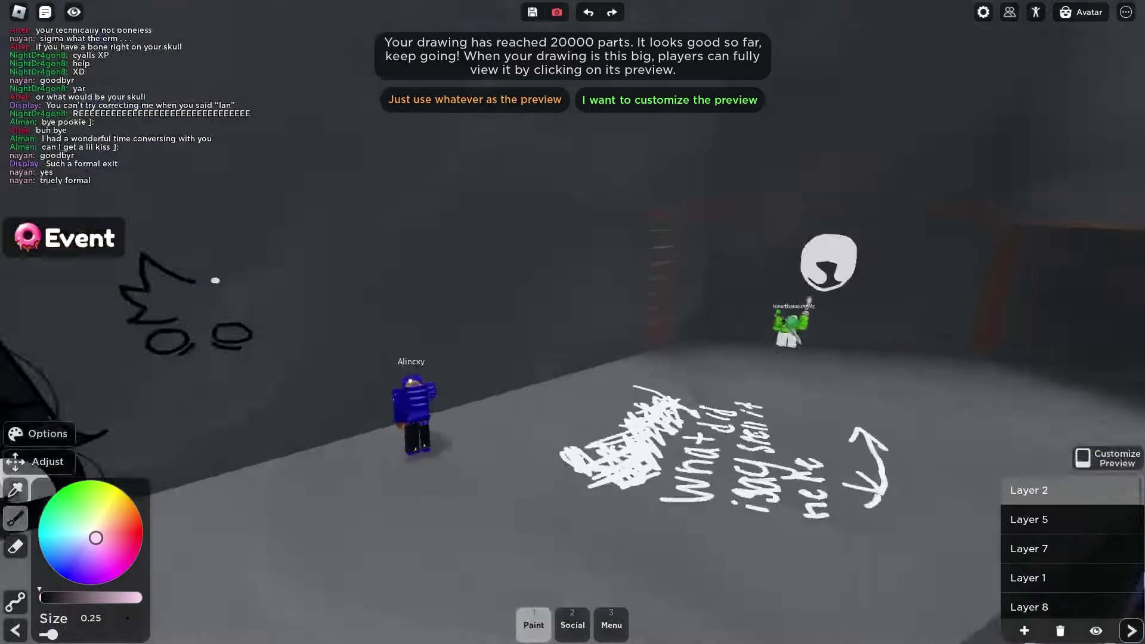
scroll(784, 447, "up", 5)
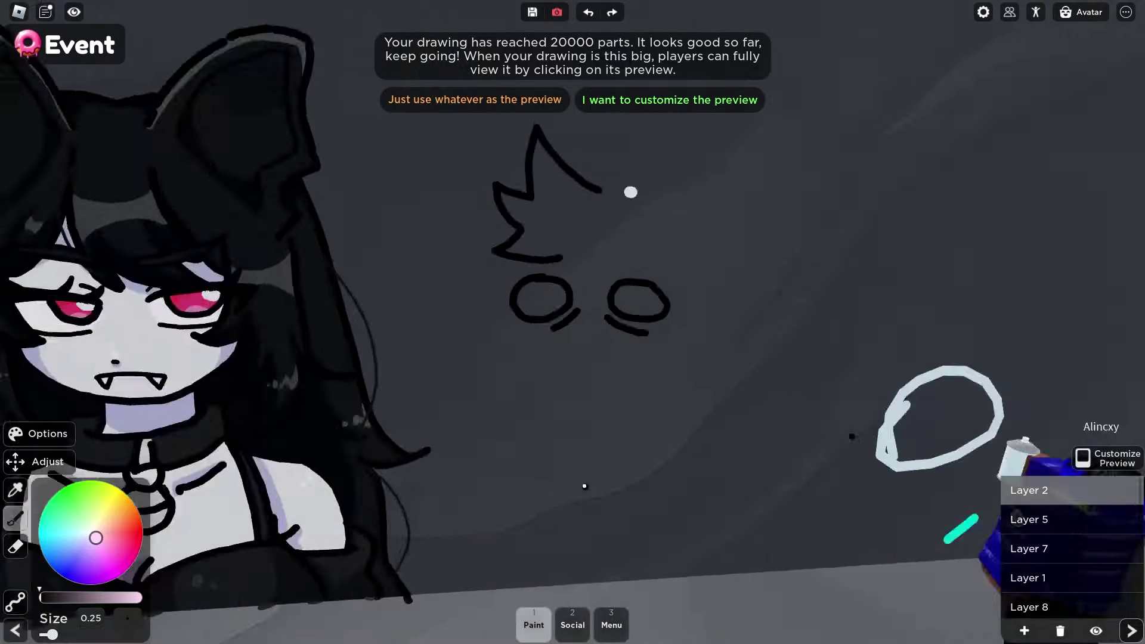
scroll(594, 418, "down", 5)
scroll(682, 435, "up", 5)
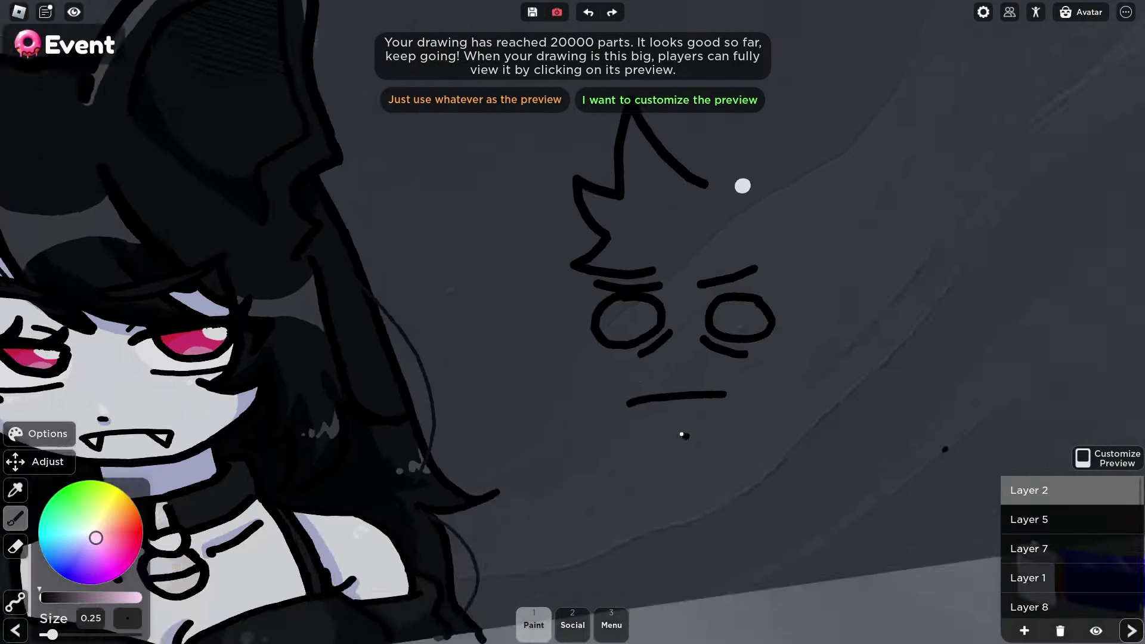
- Redo the boy's jaw strokes until the face side and curved jaw read right
key("ctrl+z")
left_click_drag(464, 257, 465, 313)
key("ctrl+z")
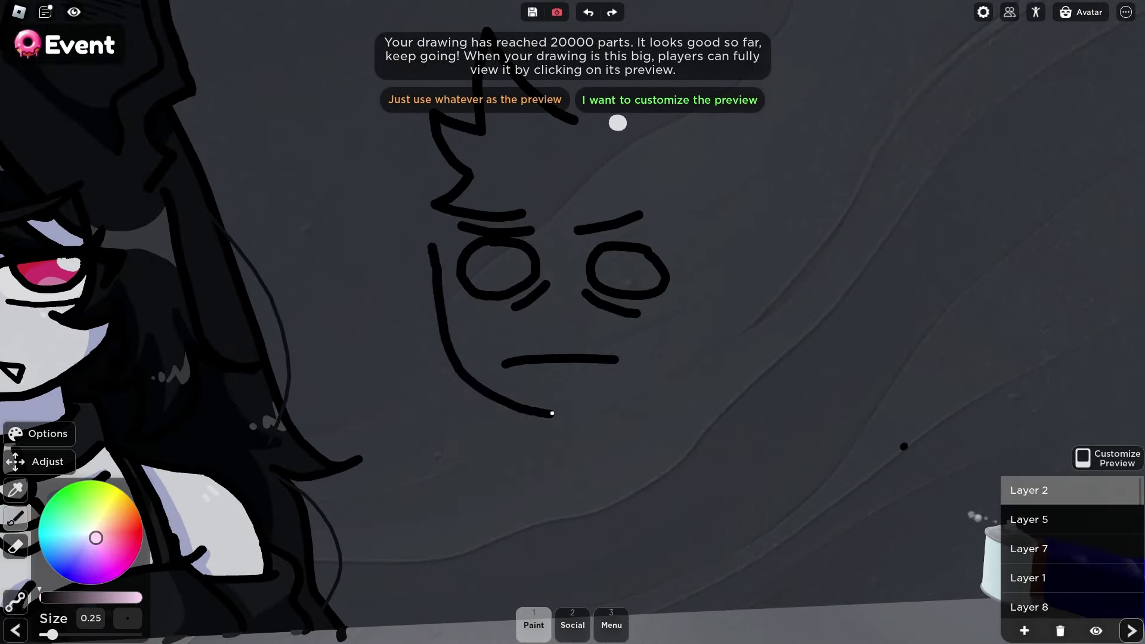
left_click_drag(528, 243, 630, 426)
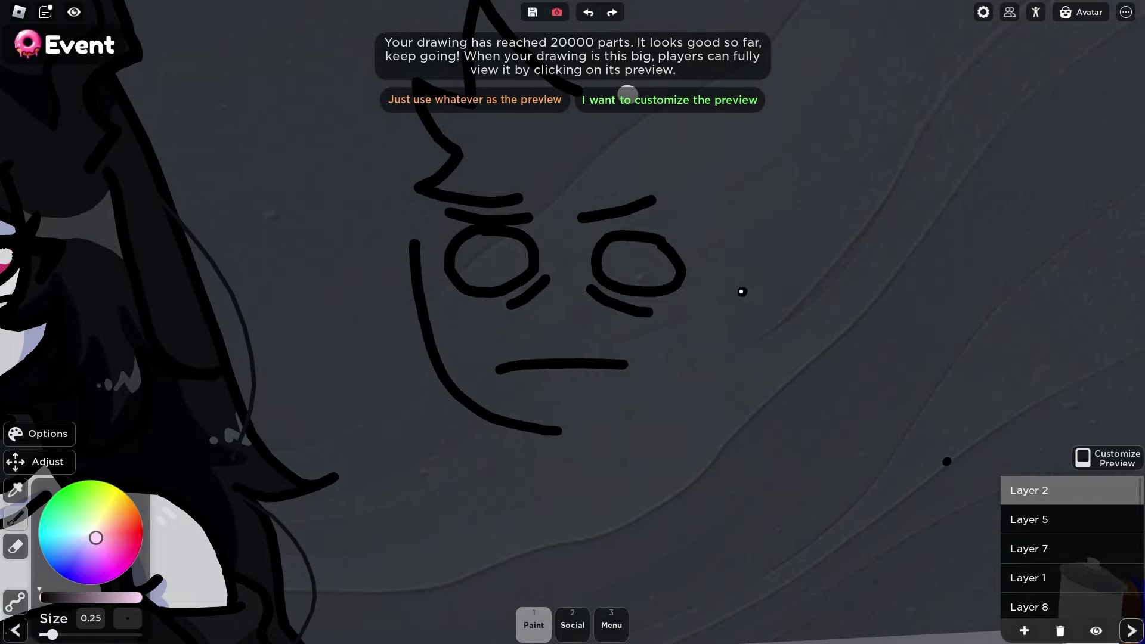
scroll(588, 250, "down", 5)
scroll(599, 368, "up", 8)
left_click_drag(556, 446, 600, 341)
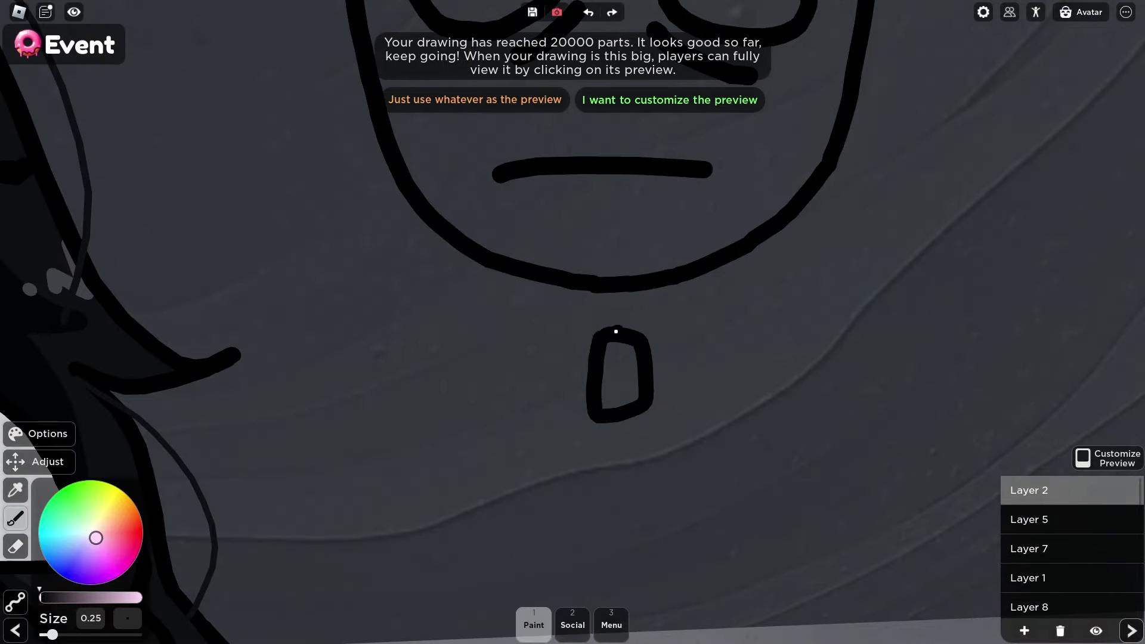
scroll(615, 331, "down", 5)
scroll(588, 376, "up", 4)
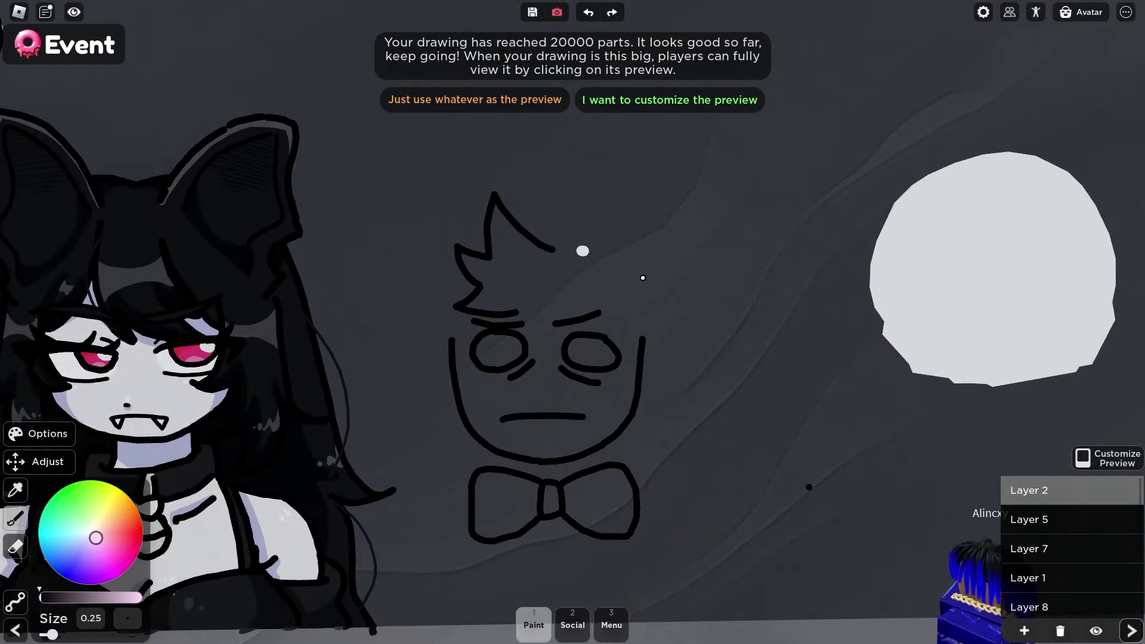
scroll(642, 278, "up", 1)
- Toggle the painting Options panel on and off
key("Tab")
scroll(663, 292, "down", 5)
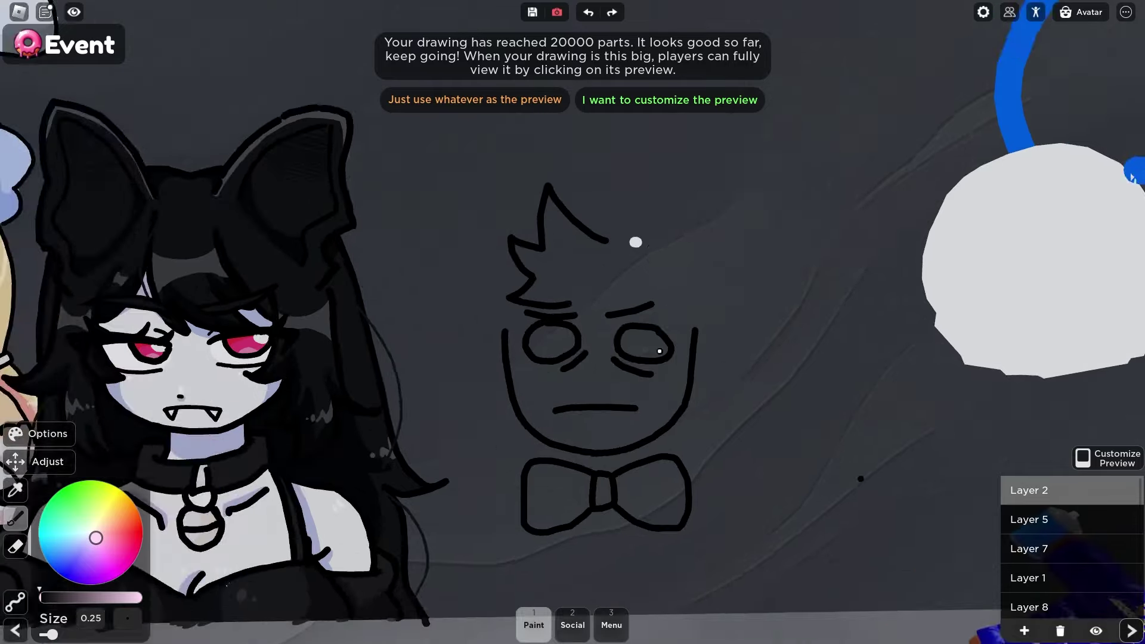
key("Tab")
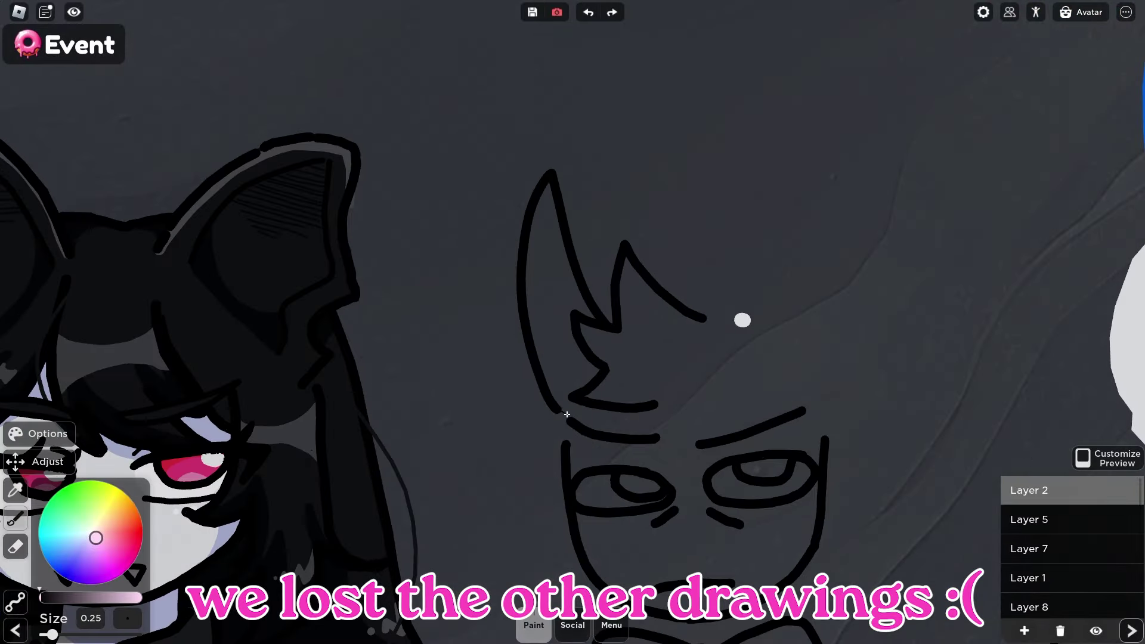
scroll(721, 316, "down", 10)
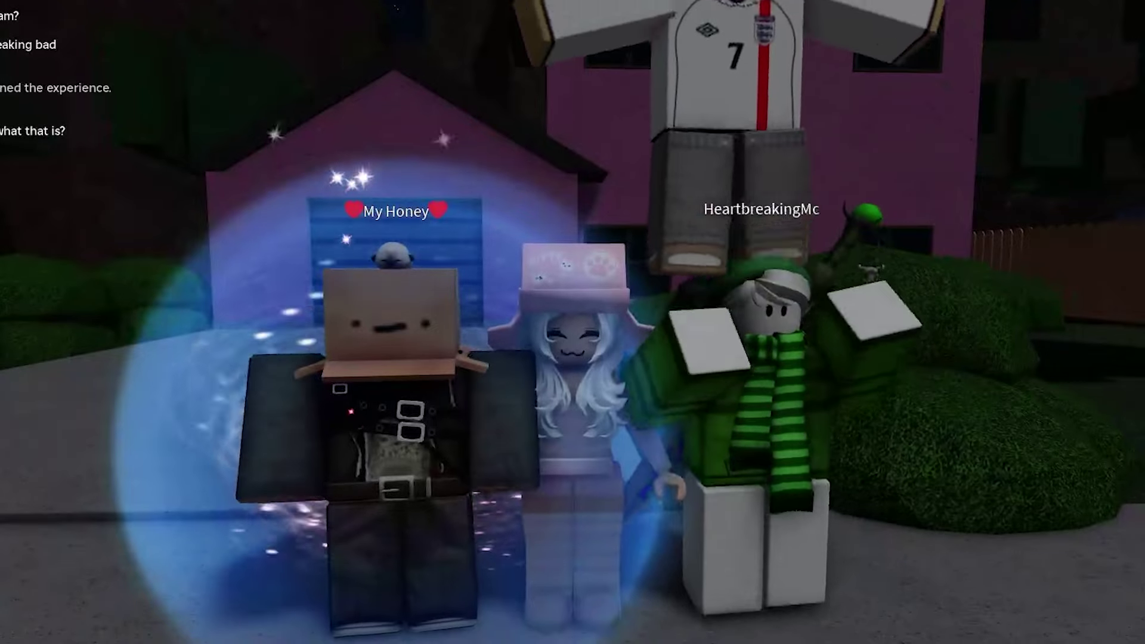
key("slash")
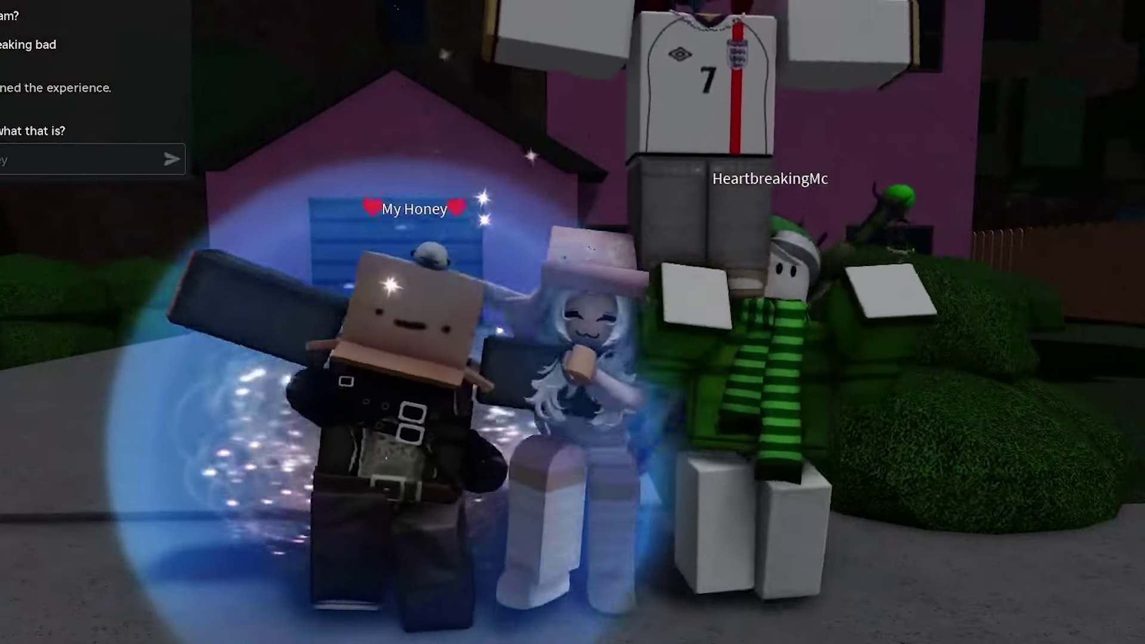
key("Escape")
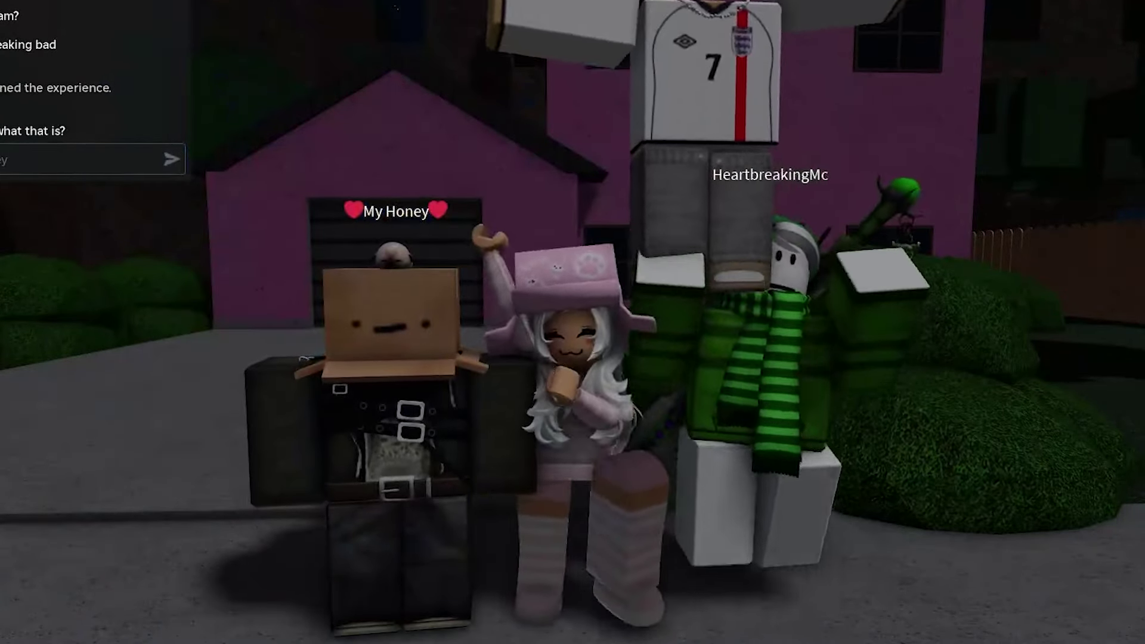